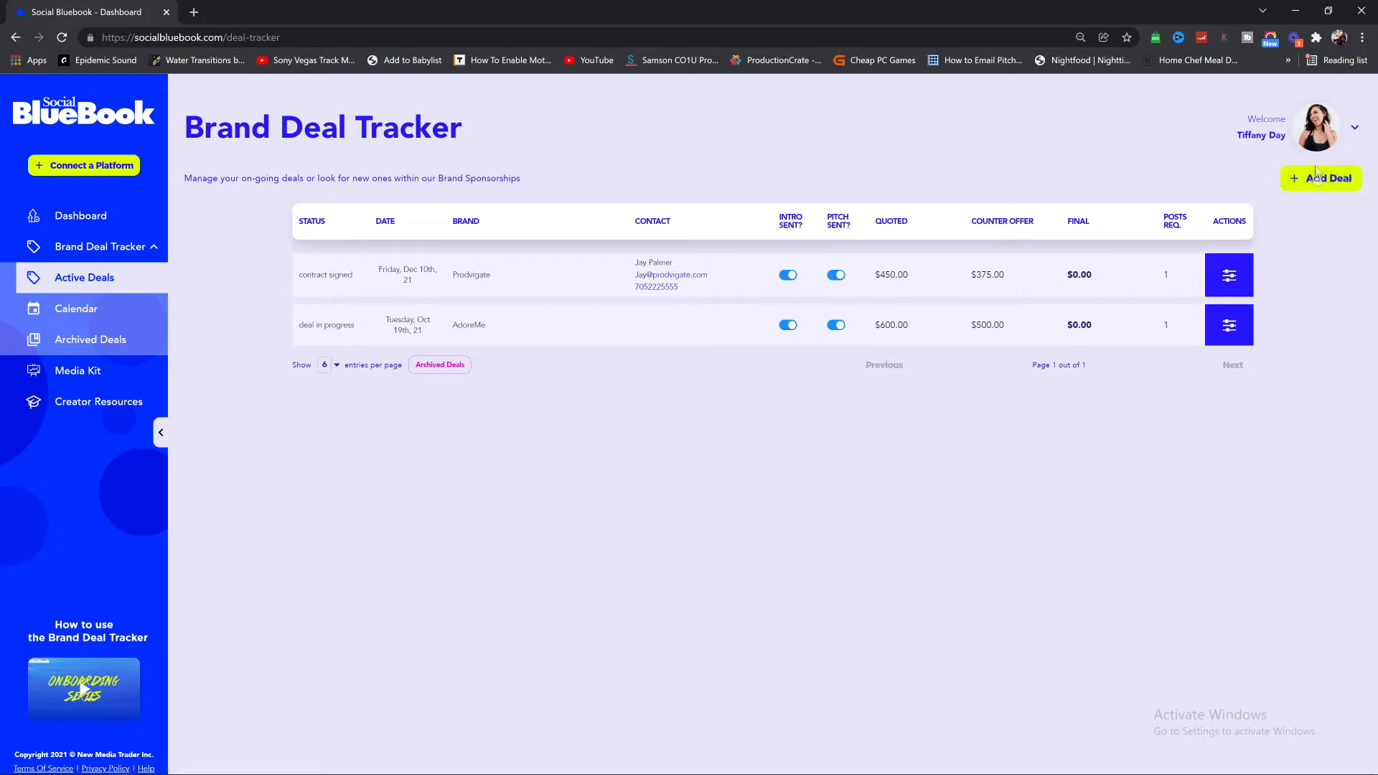
Step: Start a new brand deal dated 12/20/2021 with the brand aftershock media
click(1319, 178)
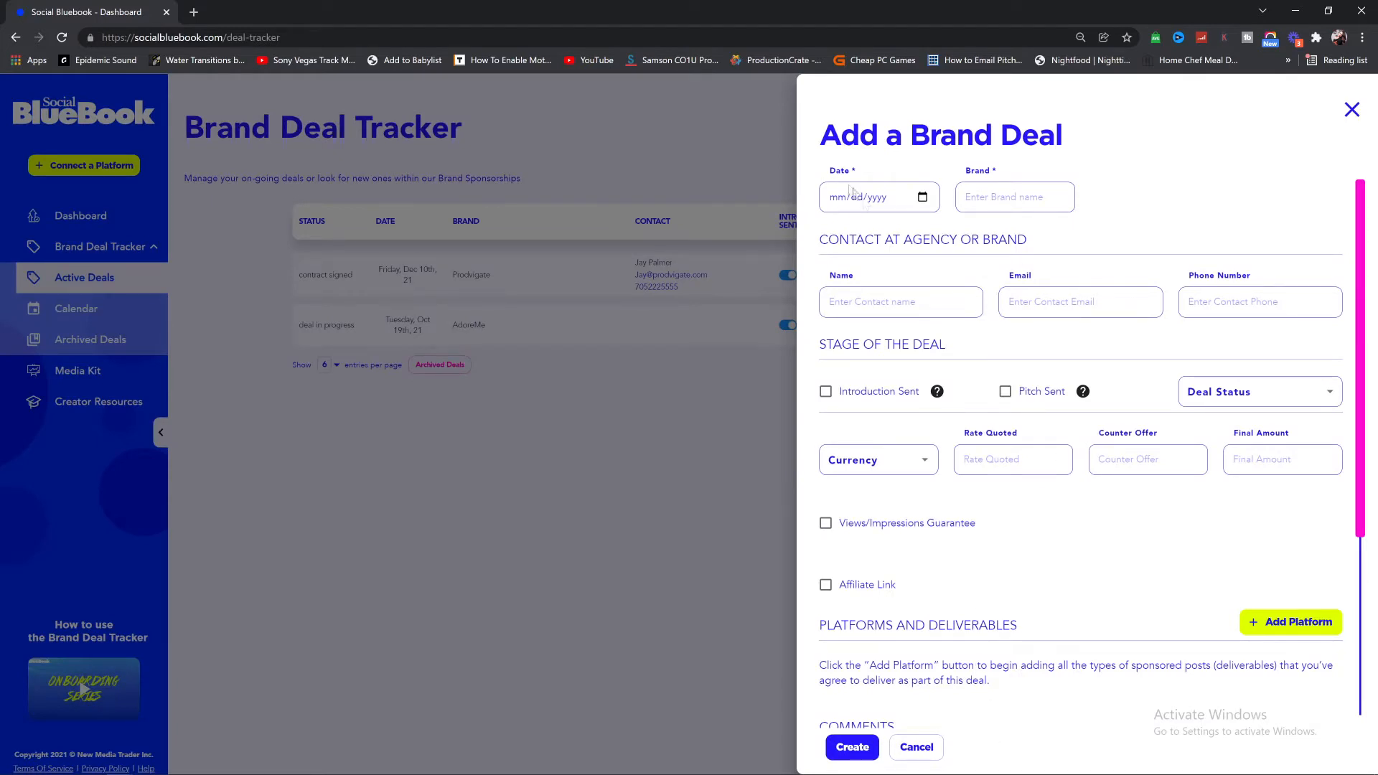
click(923, 199)
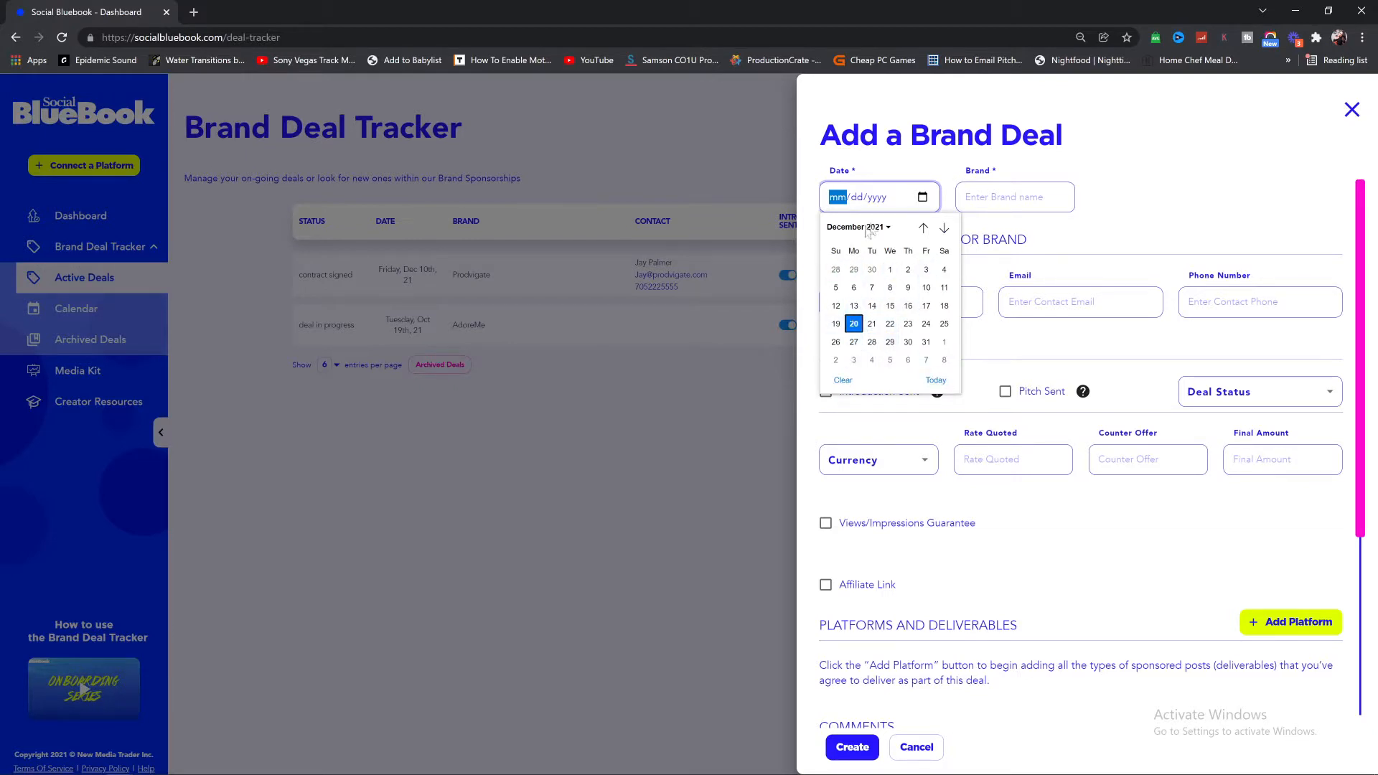
click(854, 324)
key(Tab)
key(Tab)
key(Tab)
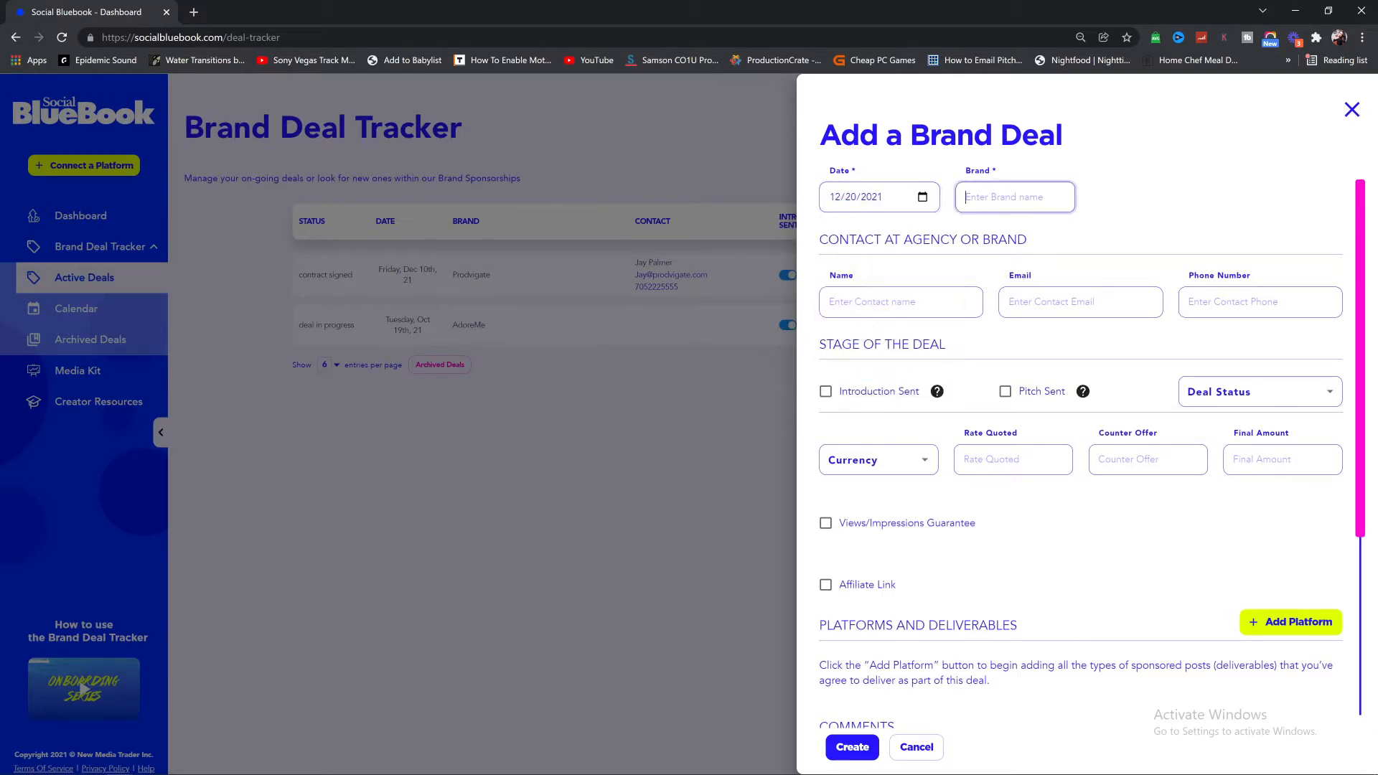
text(aftershock media)
key(ctrl+a)
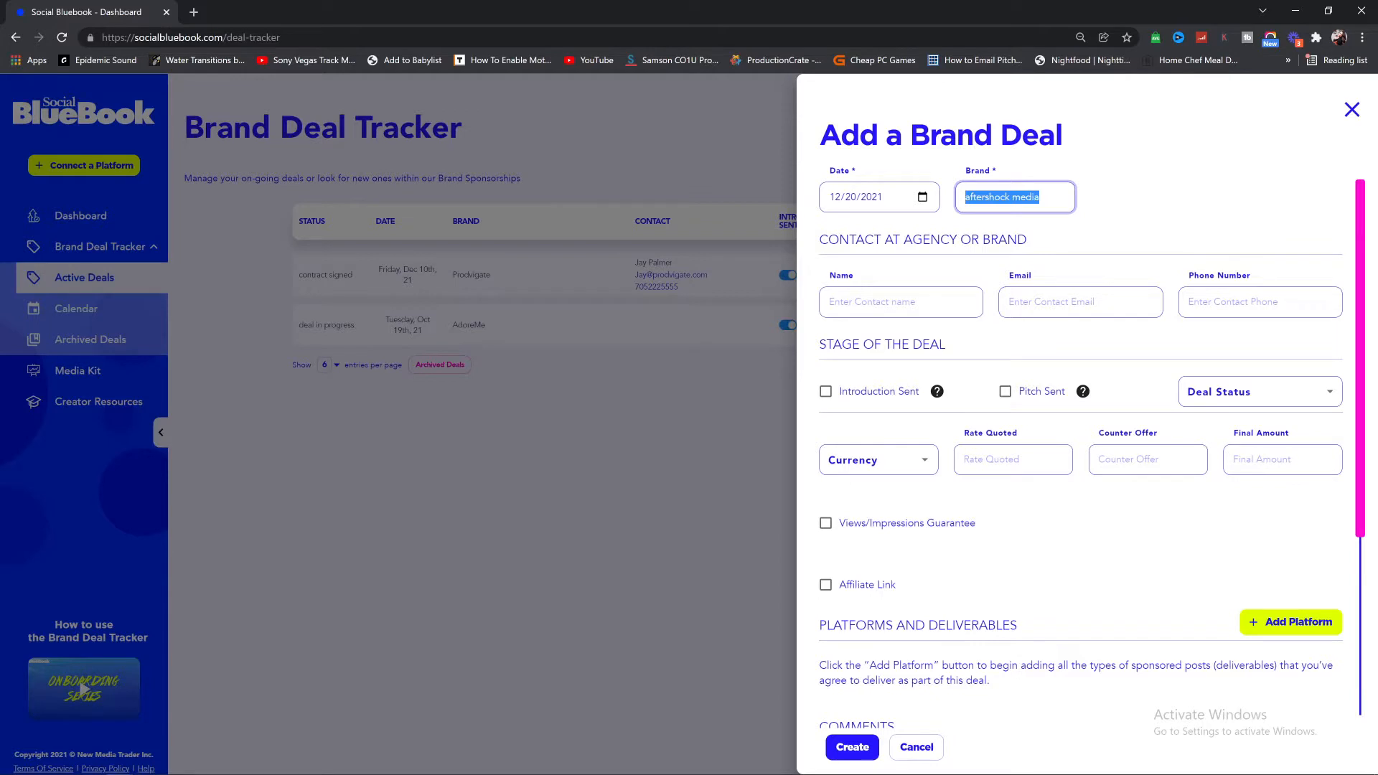
Step: Enter the contact's full name and e-mail address for the deal
click(900, 303)
key(Tab)
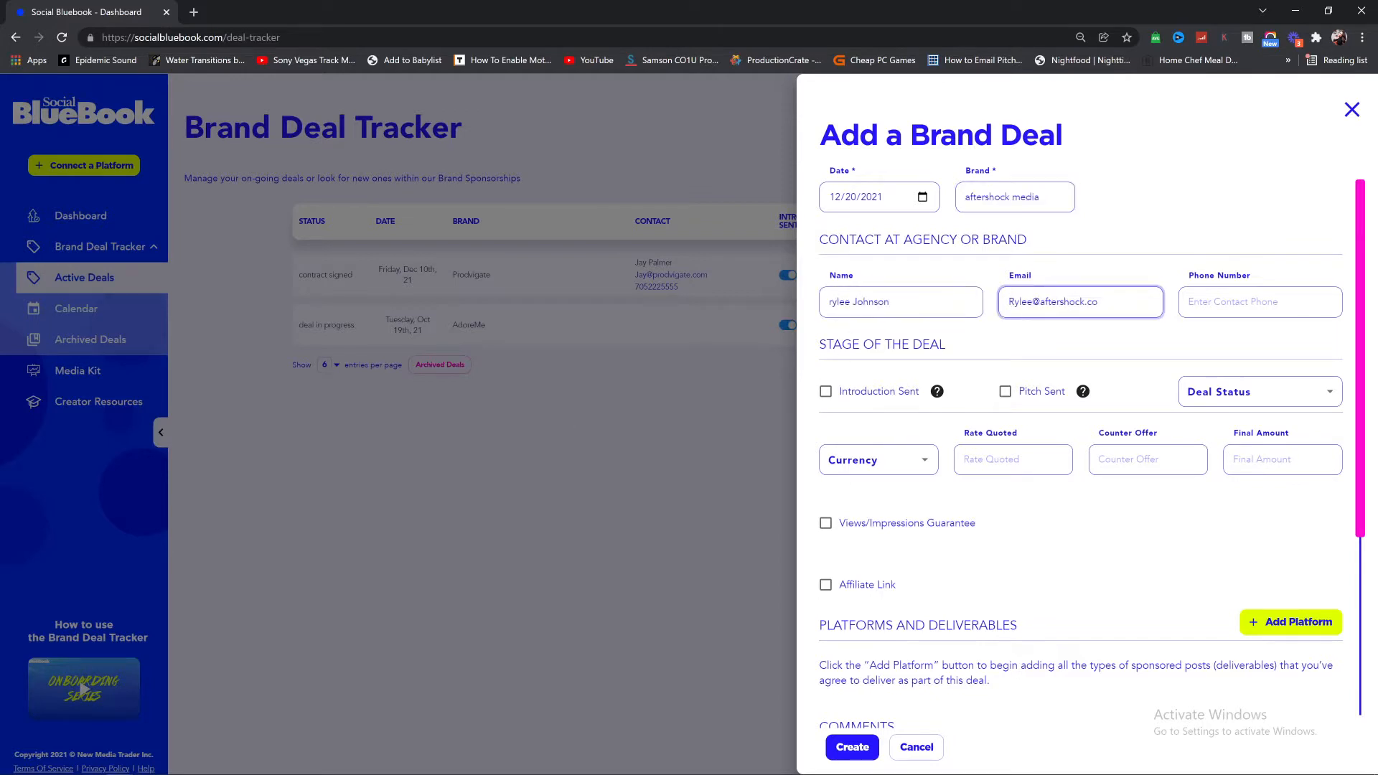
key(ctrl+a)
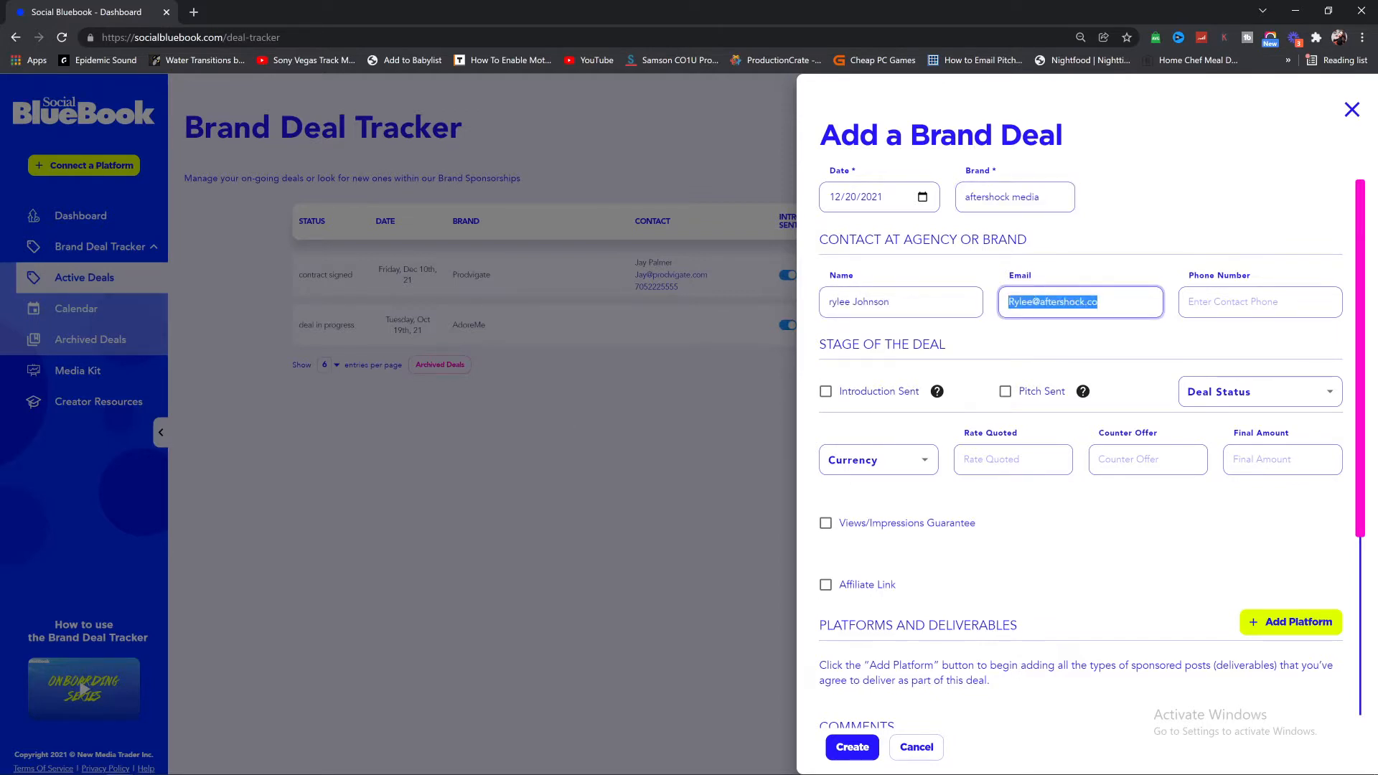
key(Tab)
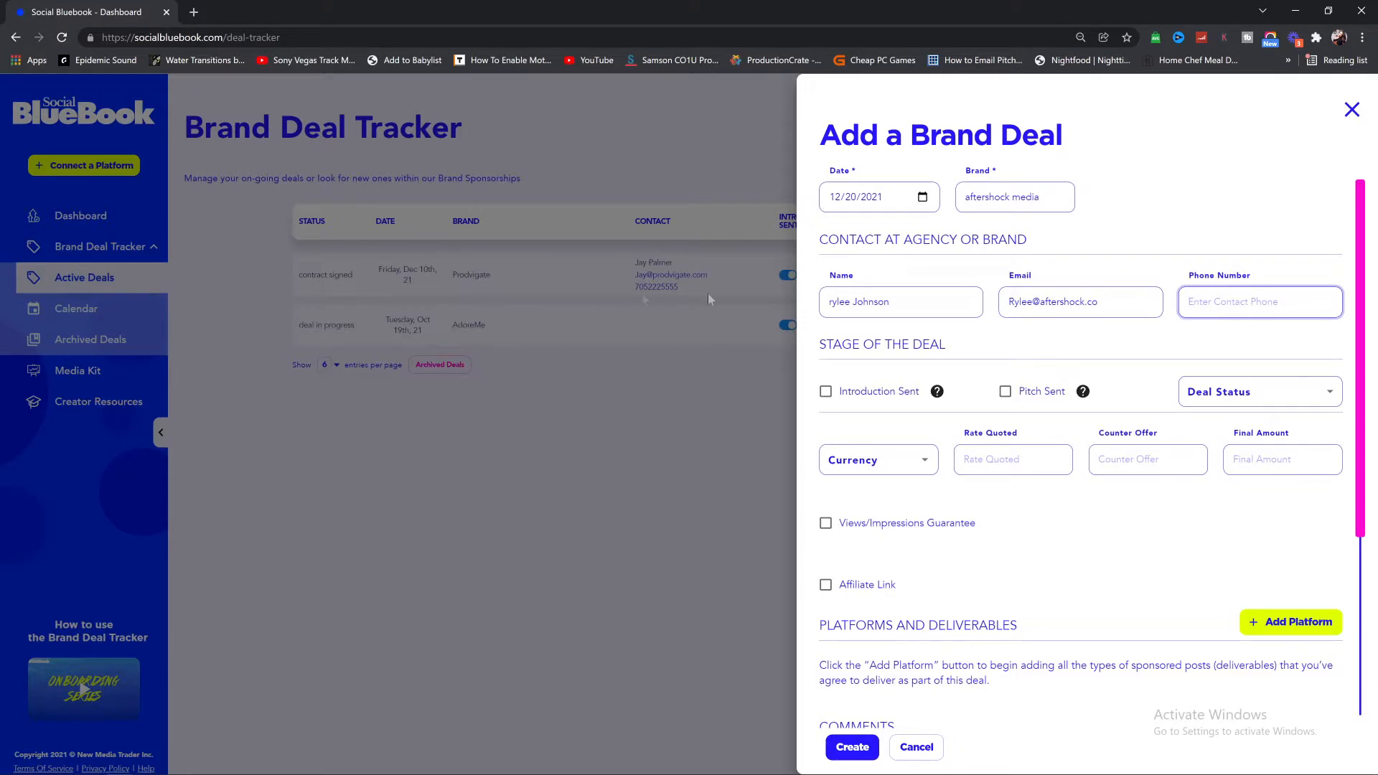
scroll(962, 203, down, 2)
Step: Tick both Introduction Sent and Pitch Sent in the deal's stage section
drag(819, 201, 961, 202)
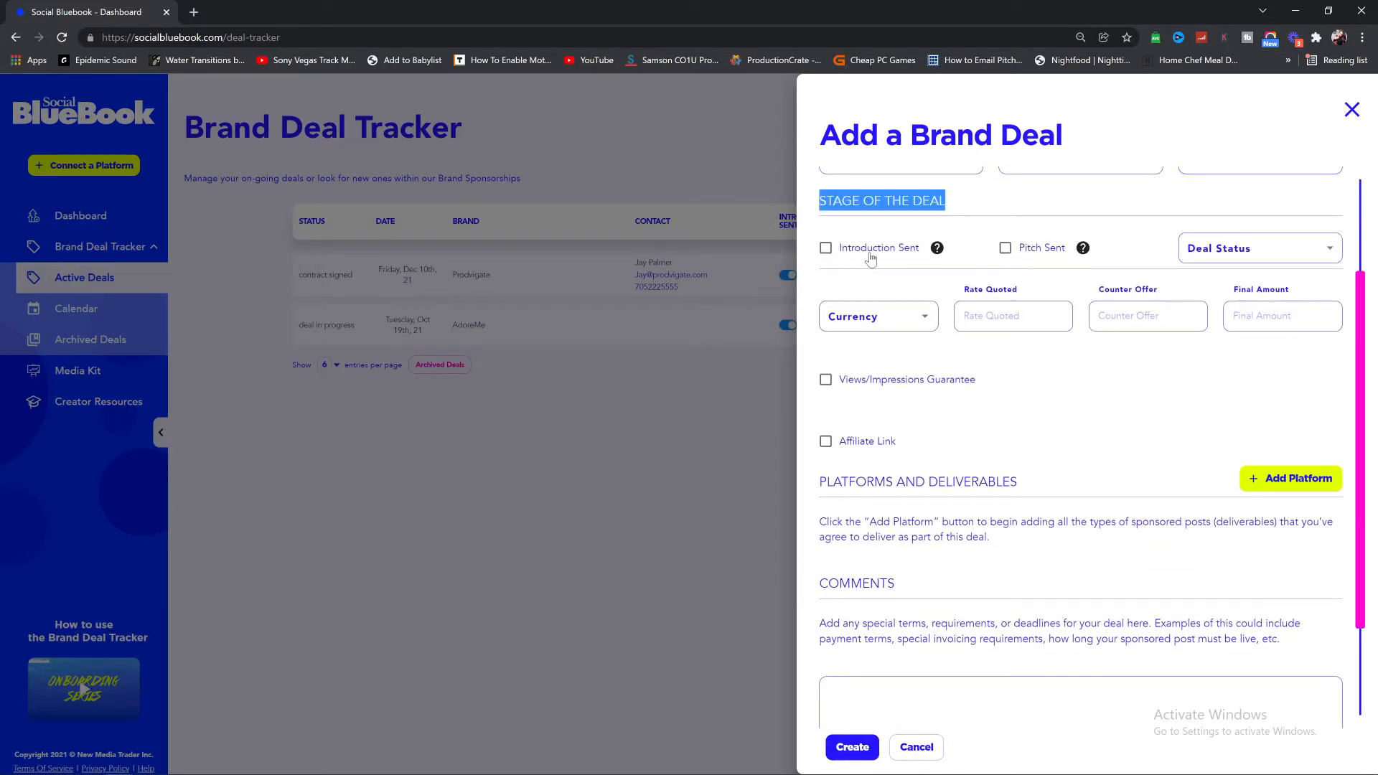
mouse_move(934, 252)
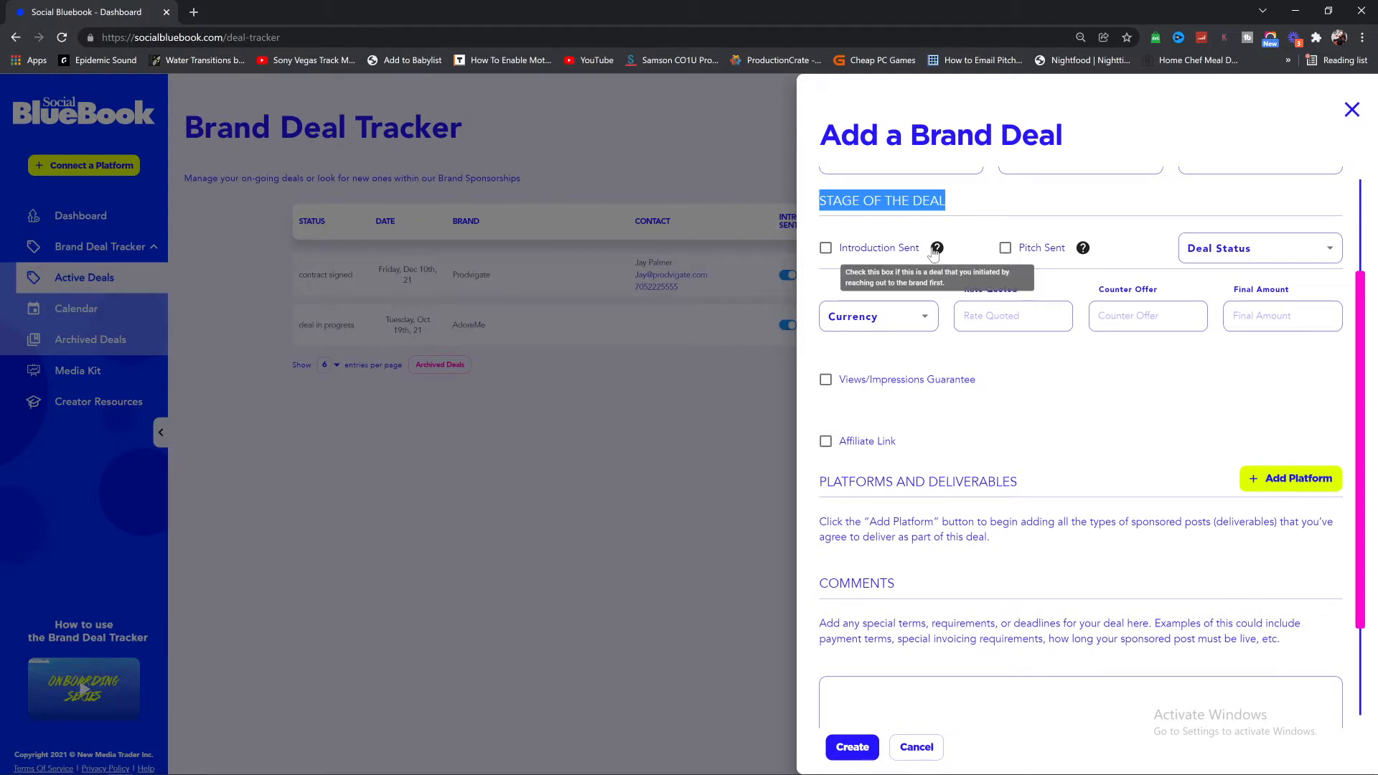
click(826, 249)
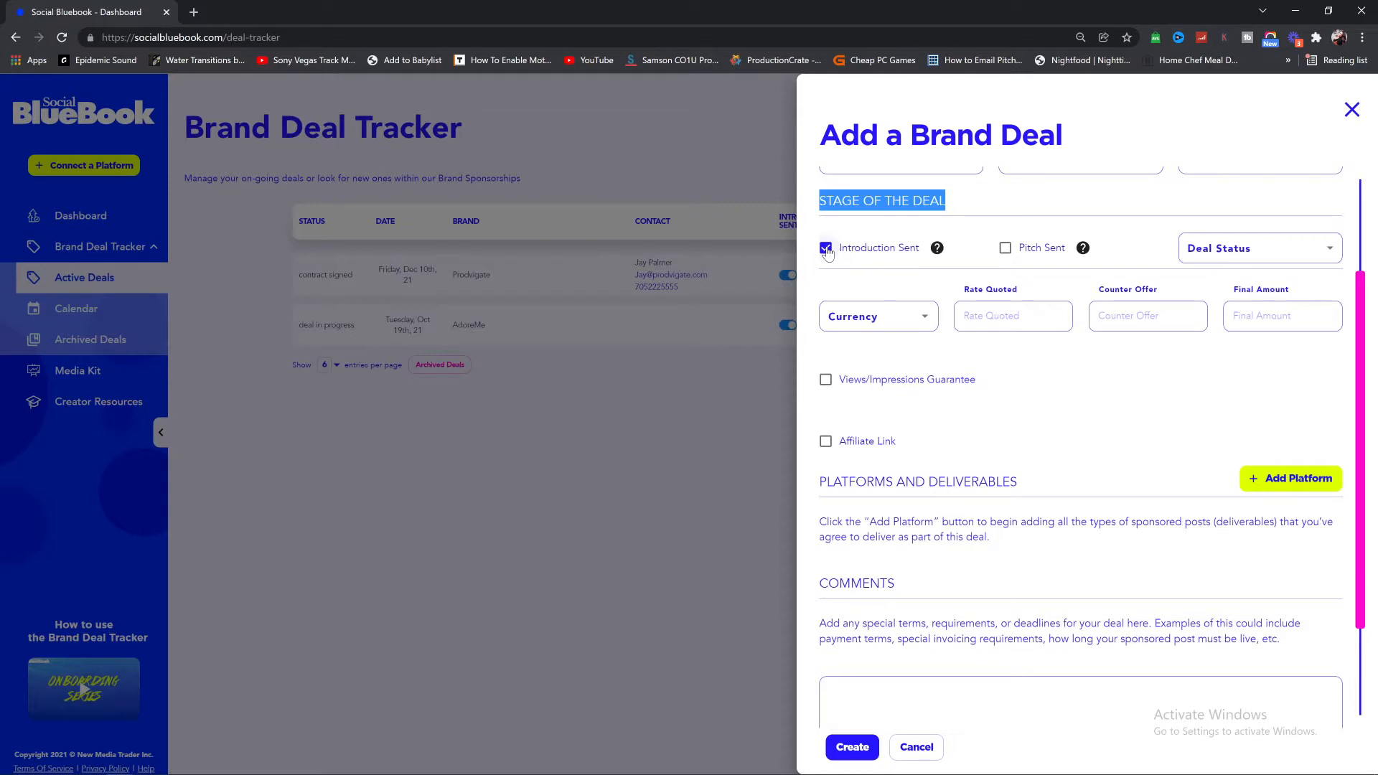
click(1004, 247)
mouse_move(1081, 256)
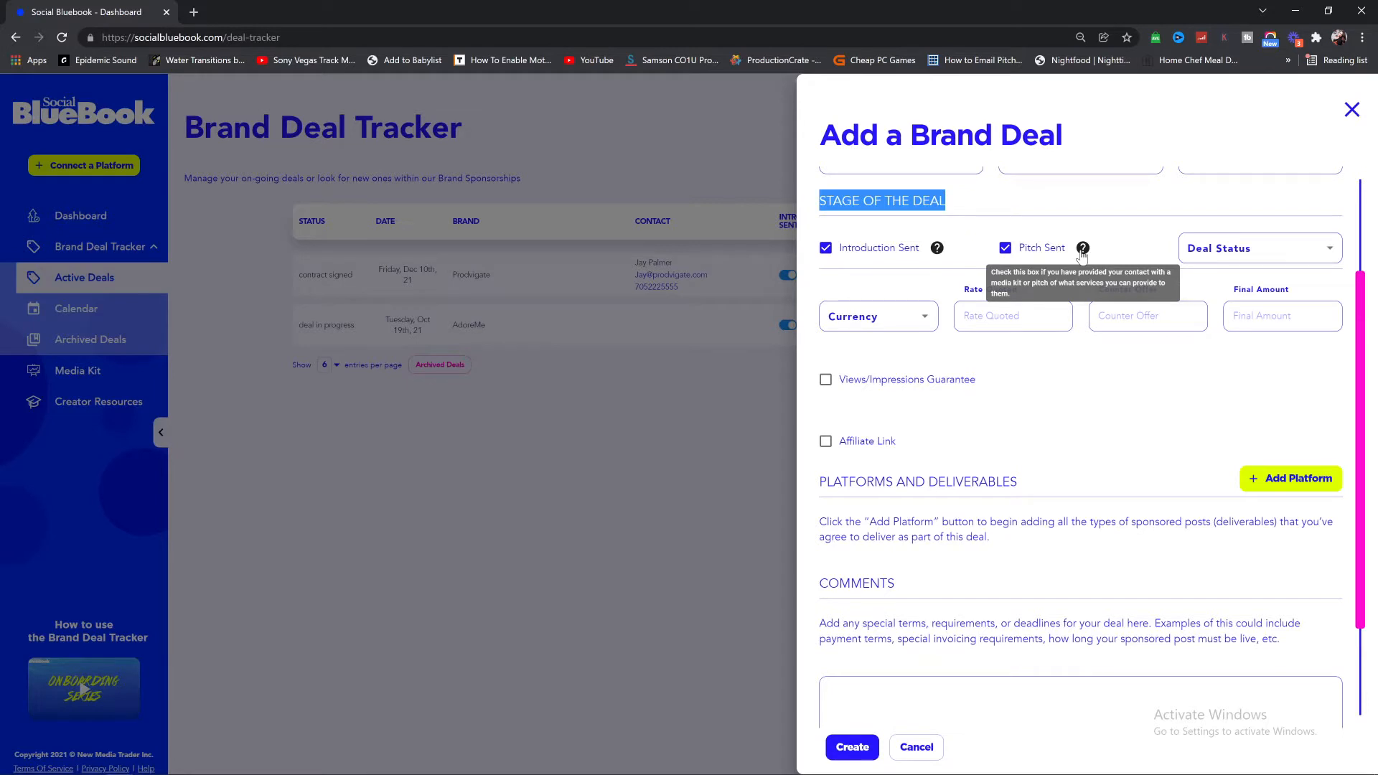
click(1233, 256)
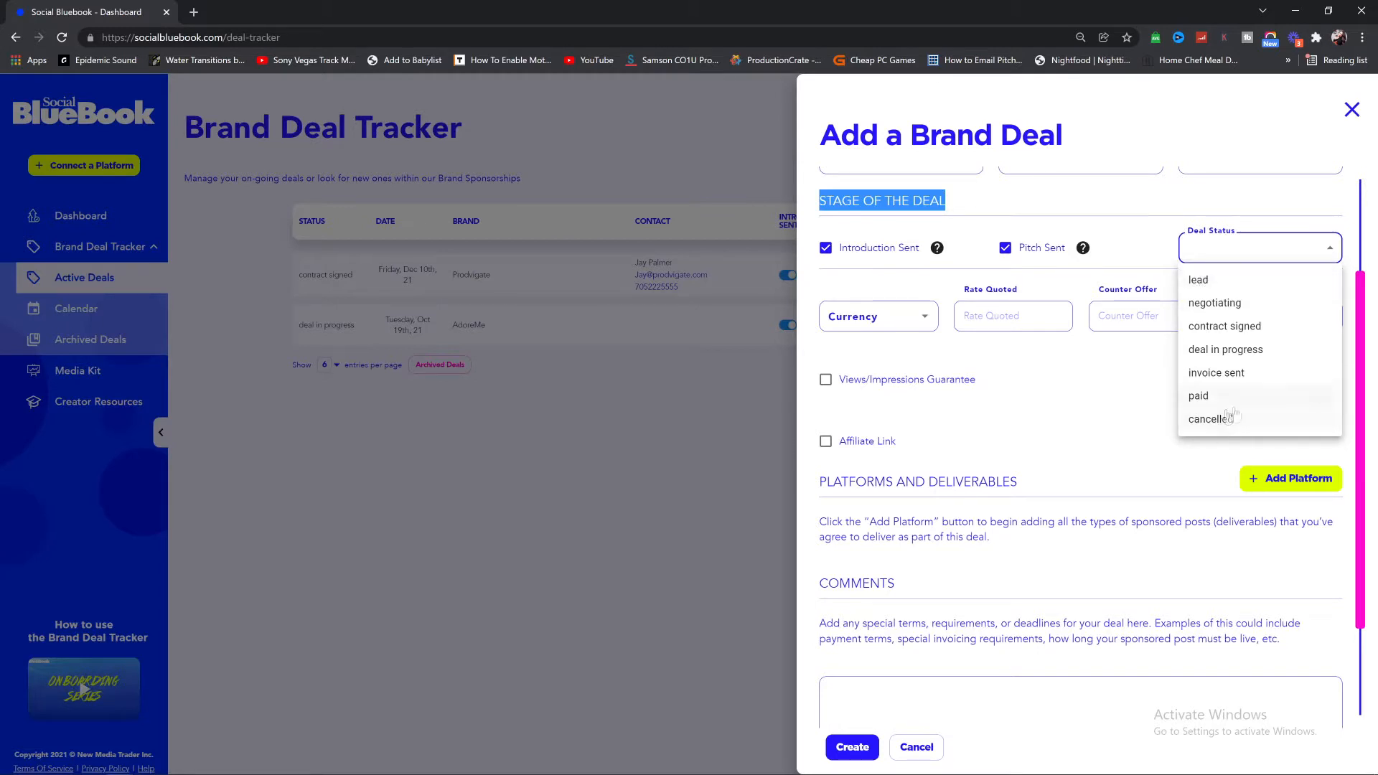
Step: Set Deal Status to 'contract signed' and Currency to $ USD (US Dollar)
click(1224, 325)
key(Tab)
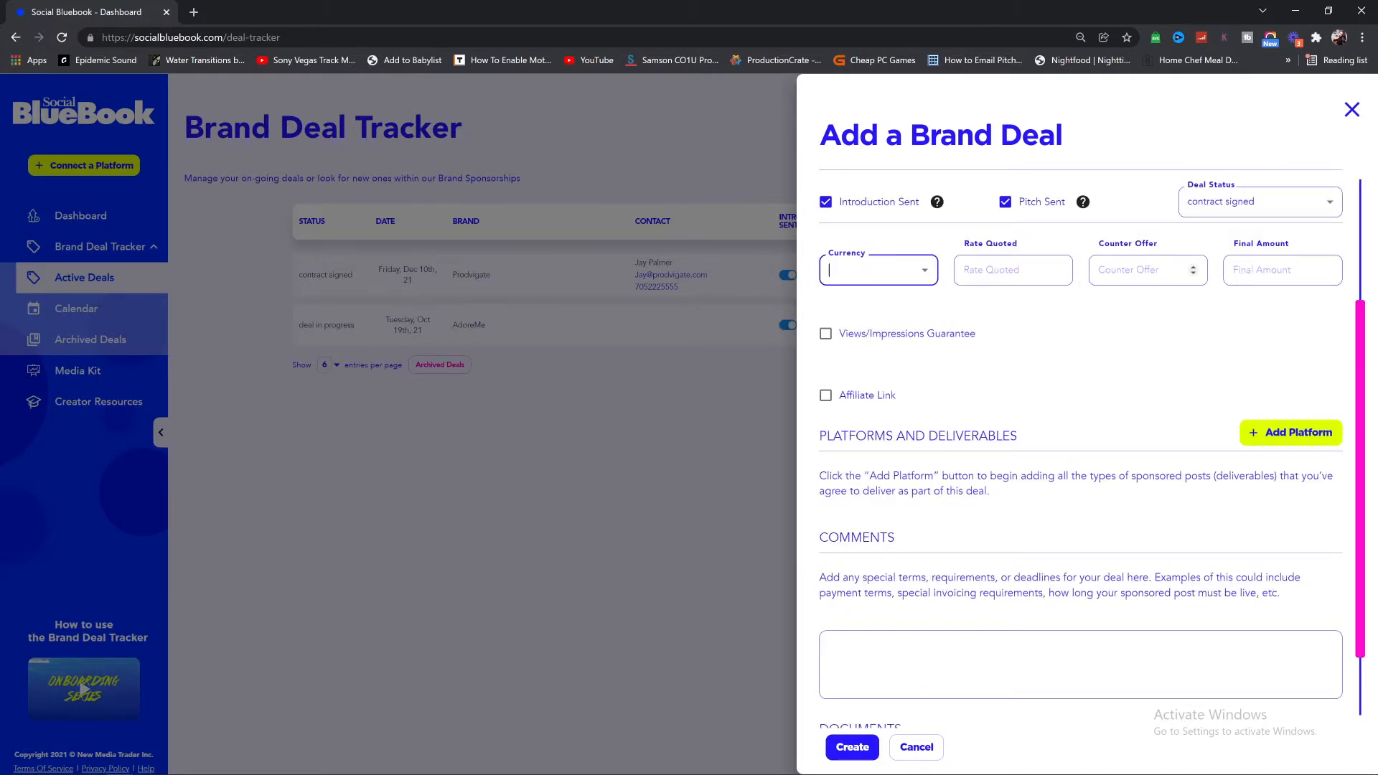
click(924, 271)
scroll(913, 330, down, 10)
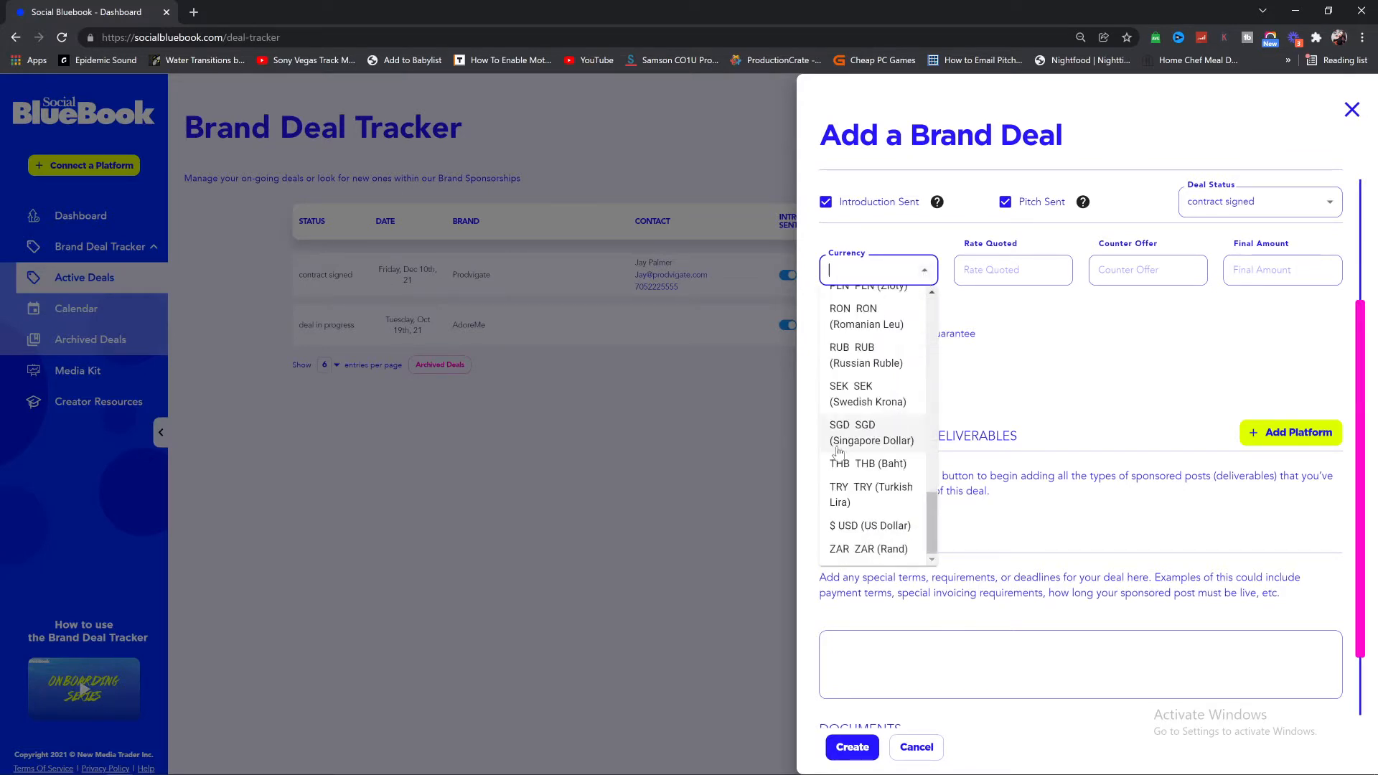
click(853, 526)
drag(870, 271, 840, 271)
click(1022, 273)
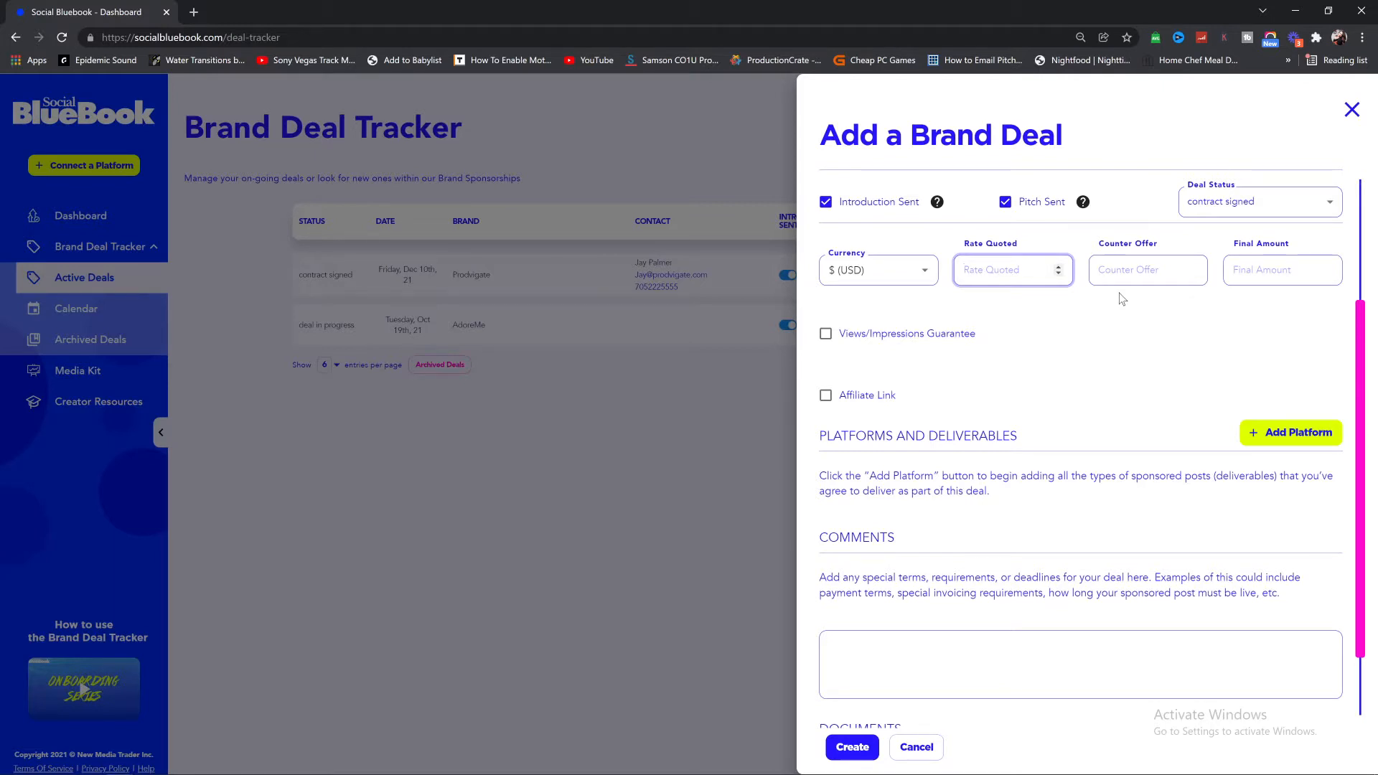
Step: Enter rate quoted 1500, counter offer 500 and final amount 1000
text(1500)
key(Tab)
text(500)
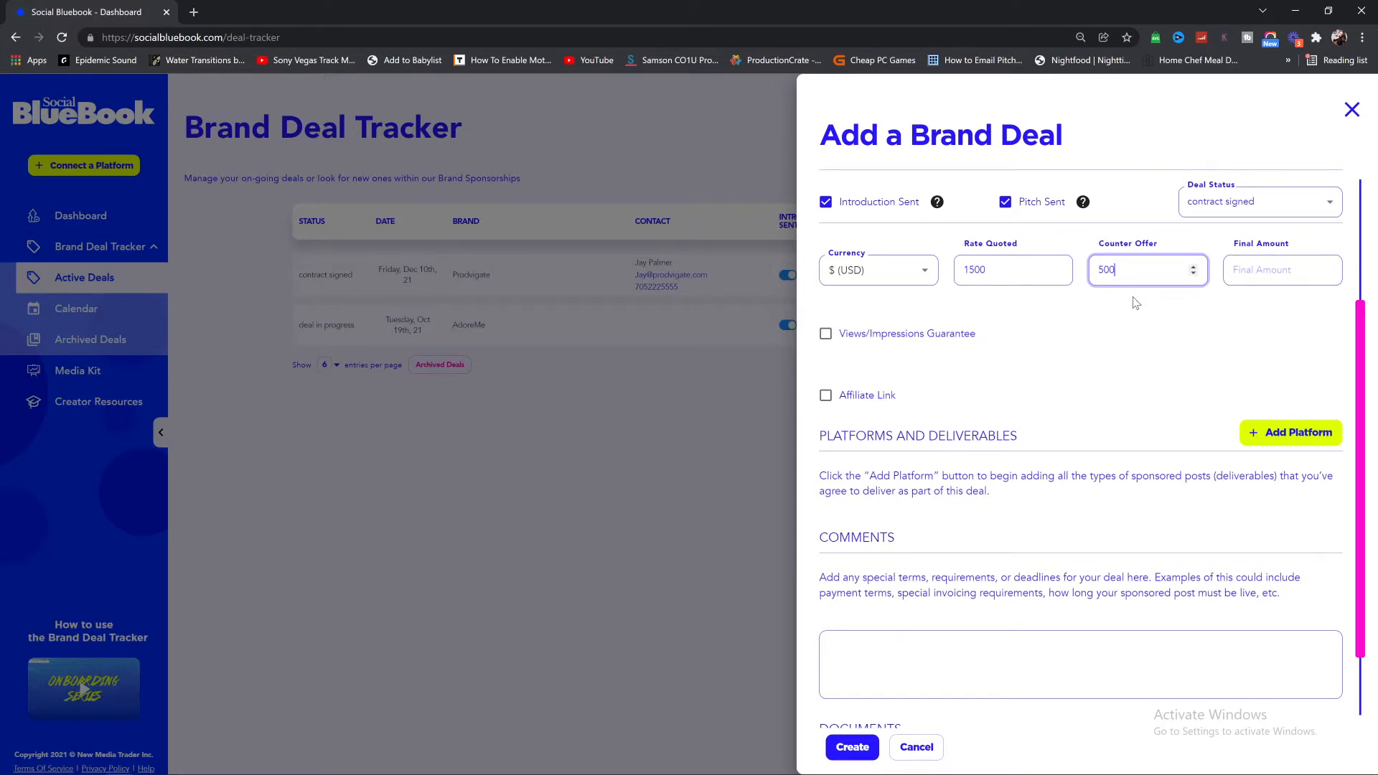
key(Tab)
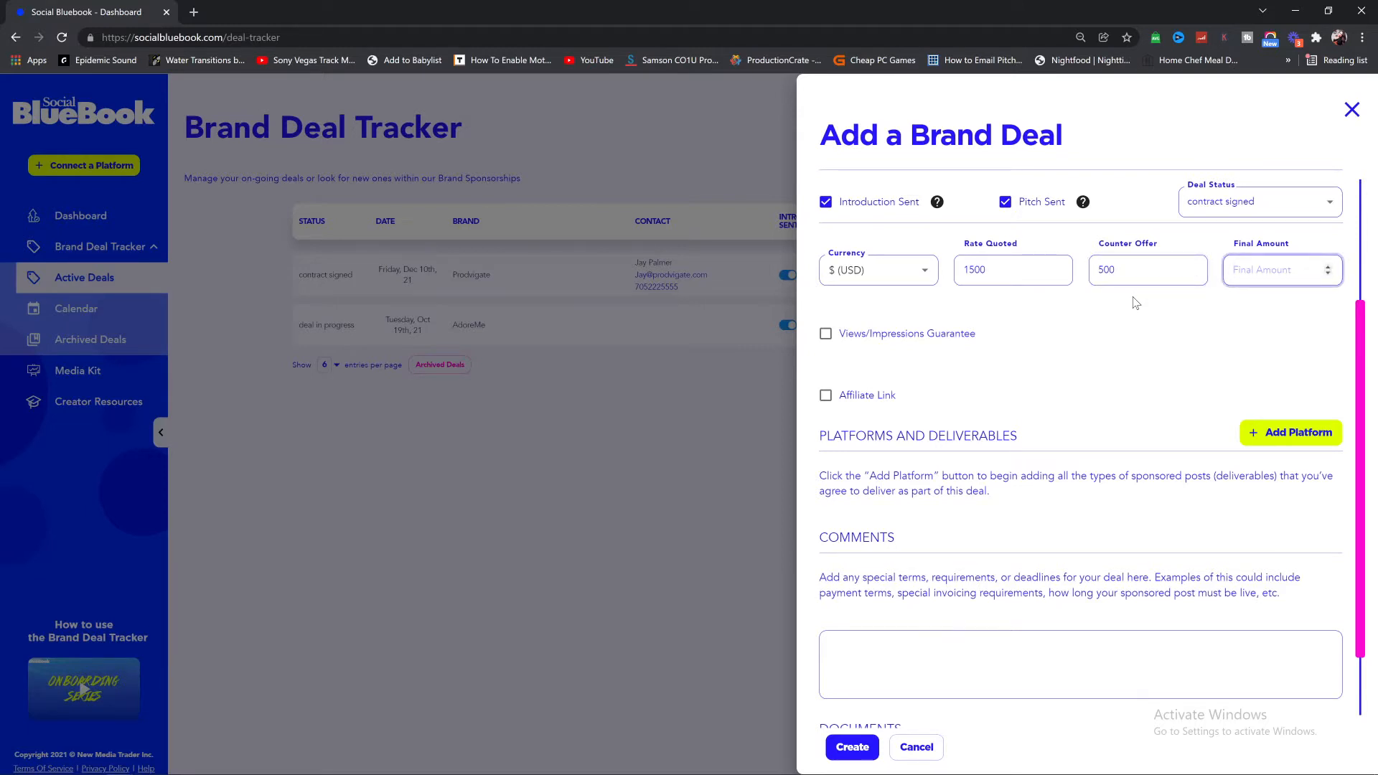
text(1000)
click(1153, 325)
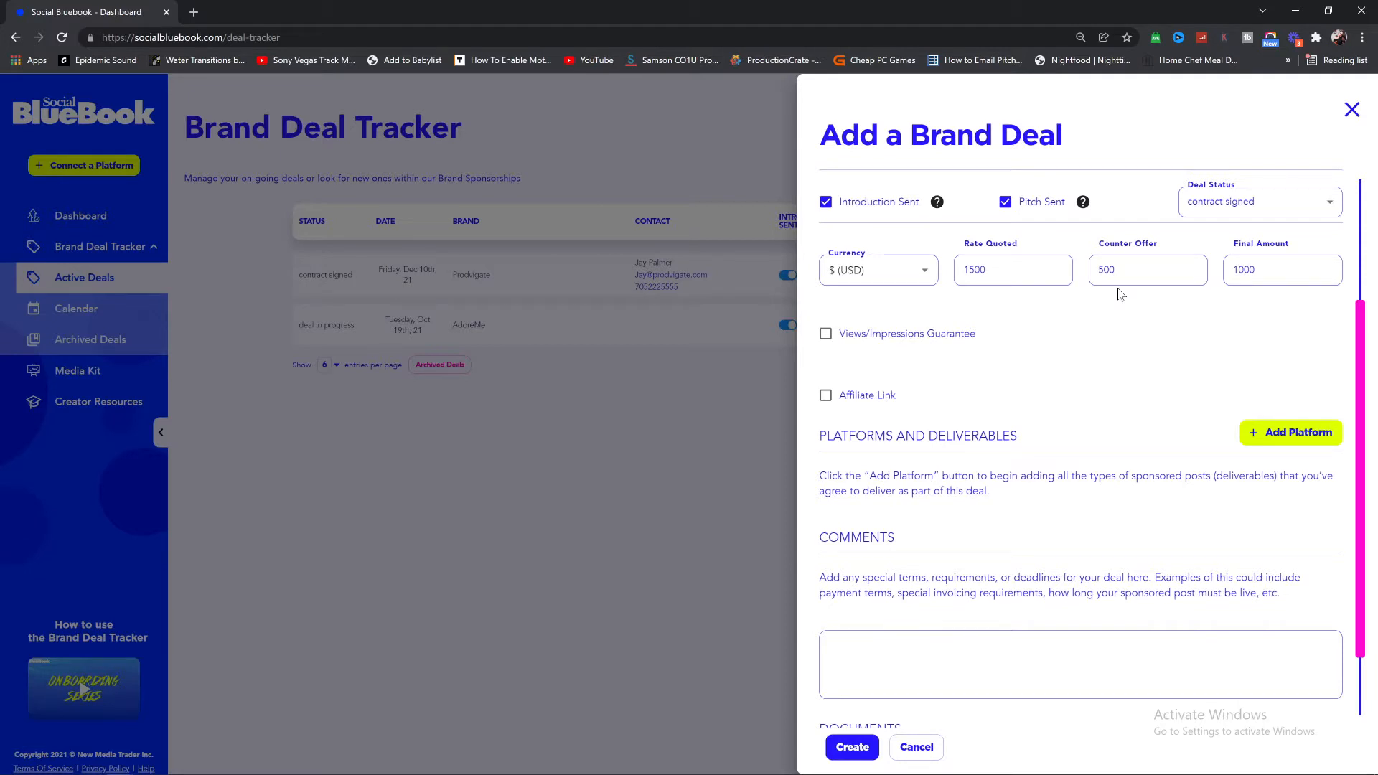
Step: Check the entered amounts: quoted 1500, counter offer 500, final 1000
double_click(975, 269)
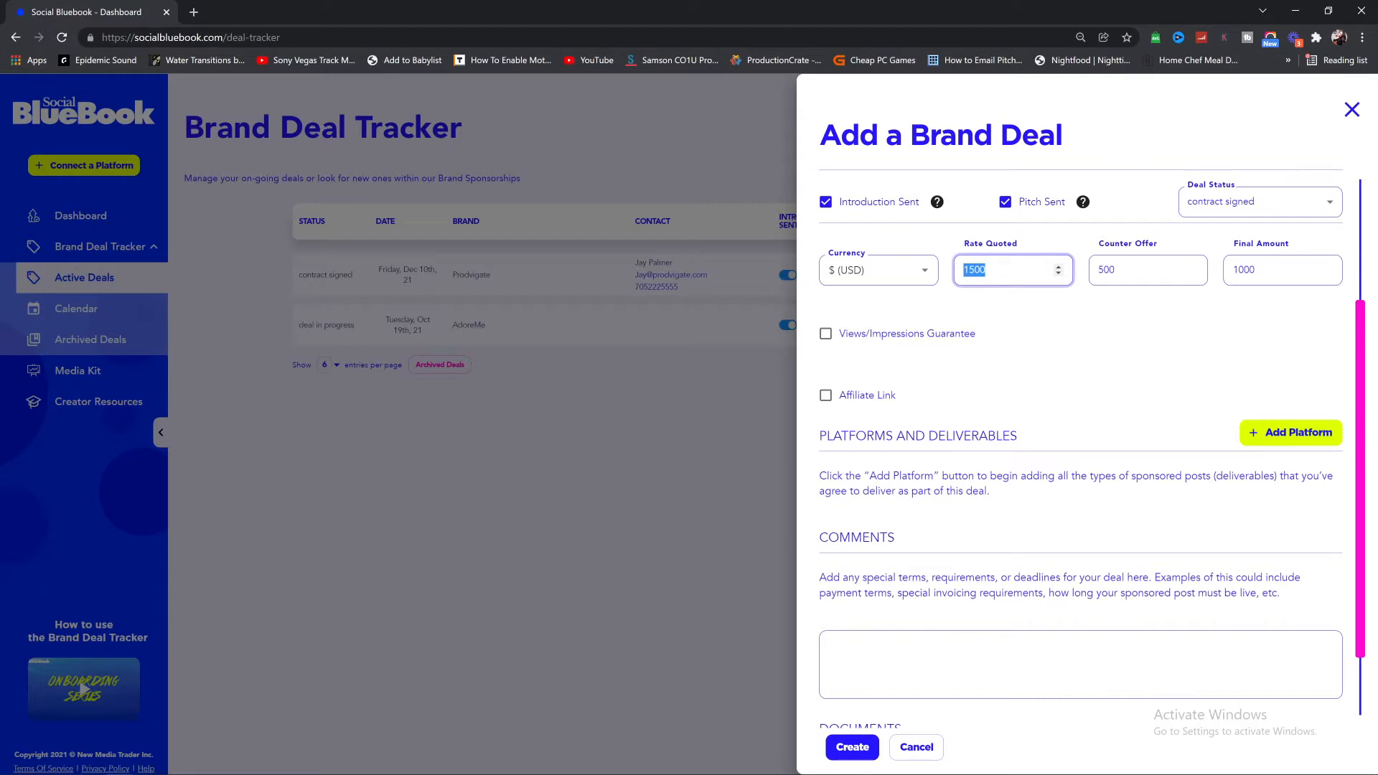
double_click(1106, 270)
click(1277, 270)
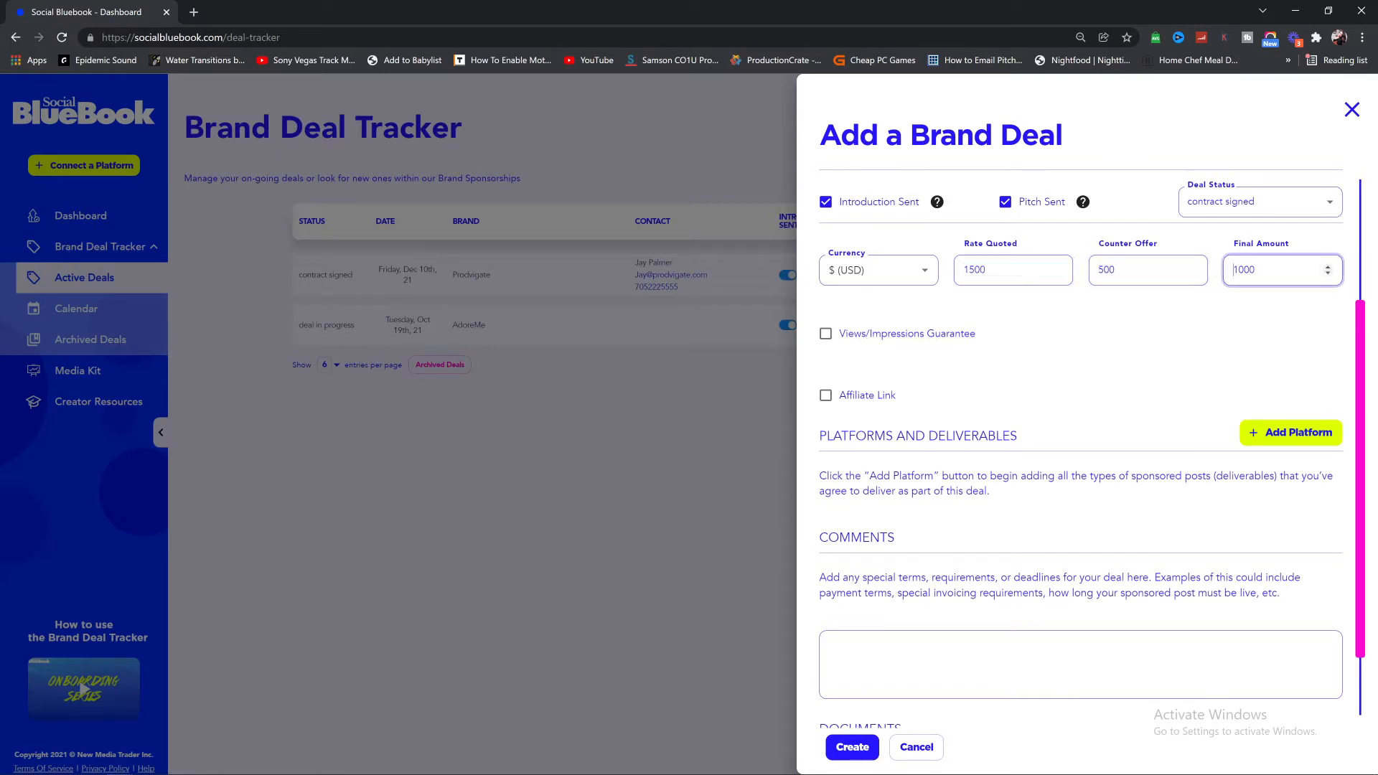
click(1073, 388)
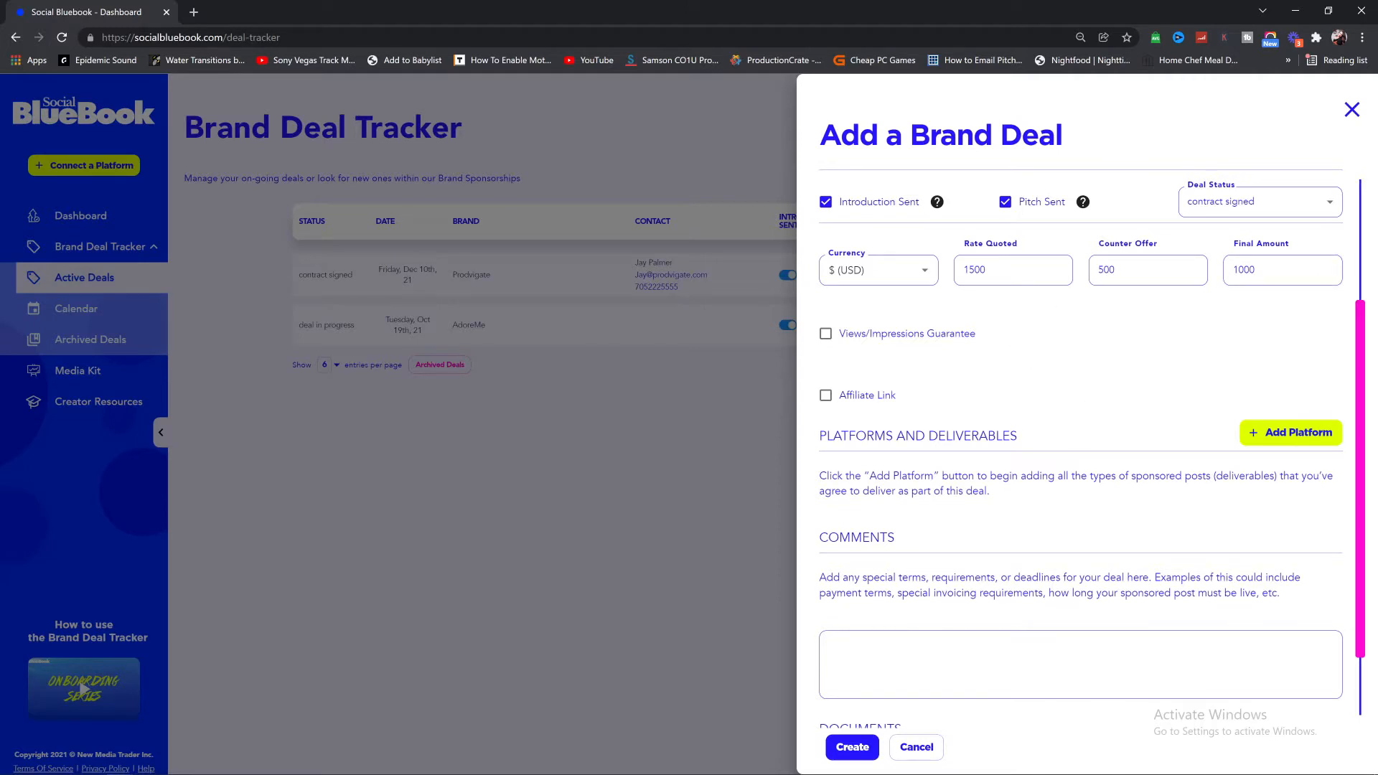
scroll(1090, 445, up, 3)
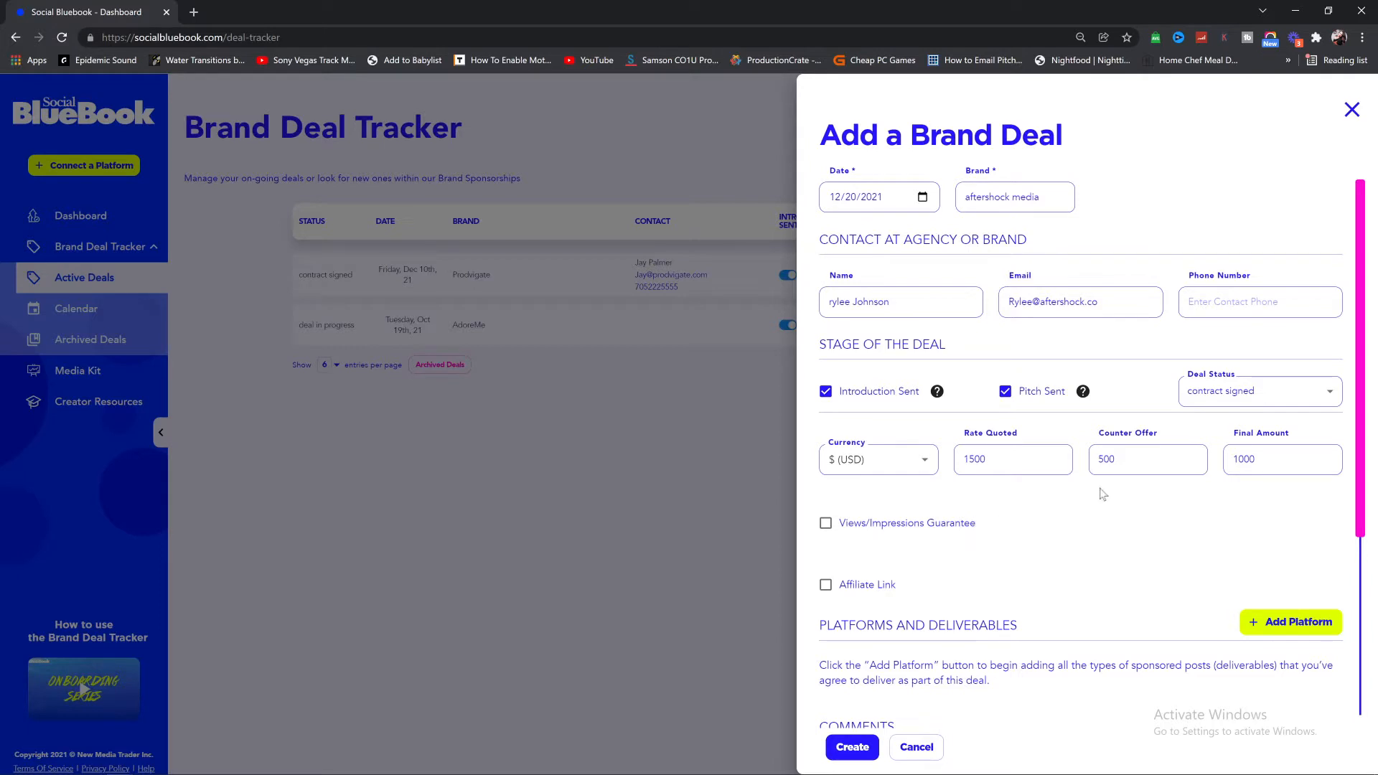
Step: Add a views/impressions guarantee to the deal with an amount of 1000
scroll(955, 372, down, 2)
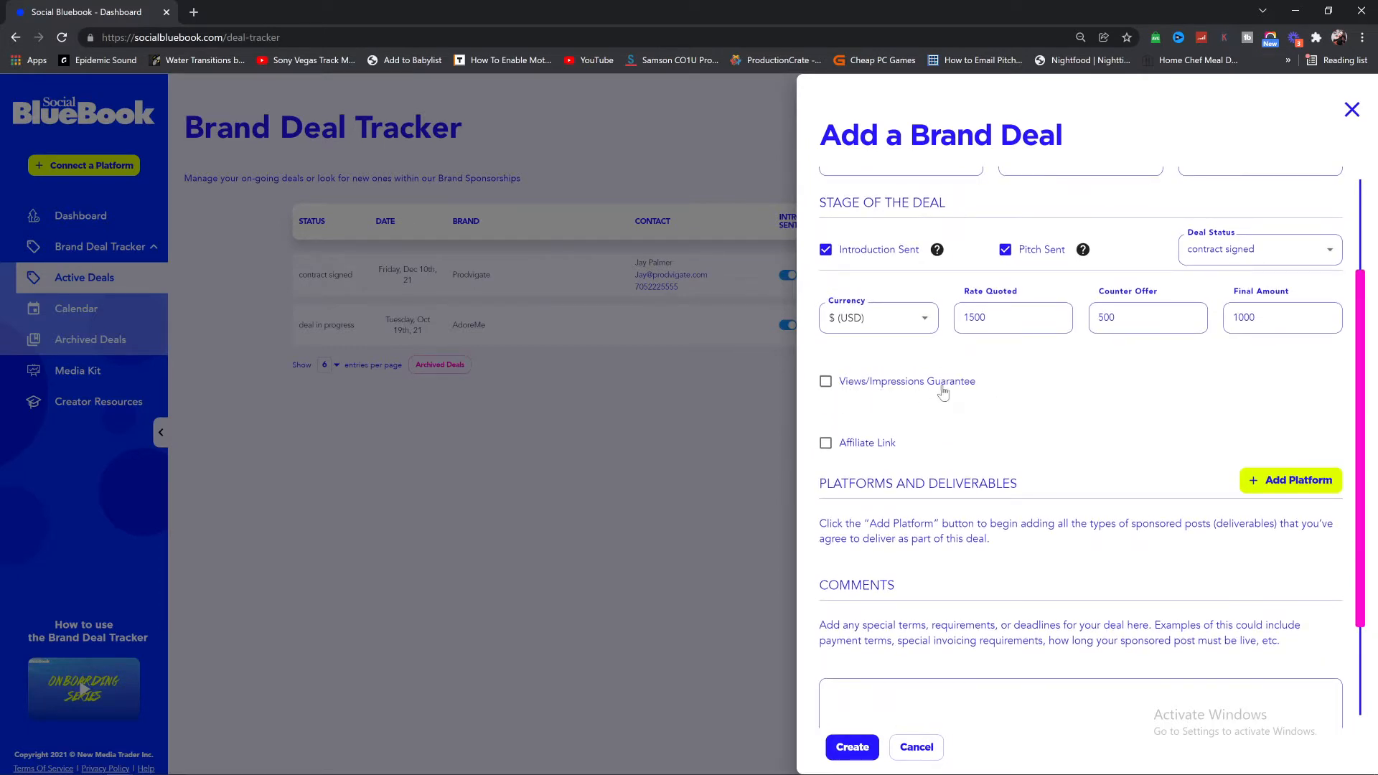
click(825, 383)
click(1265, 380)
text(1000)
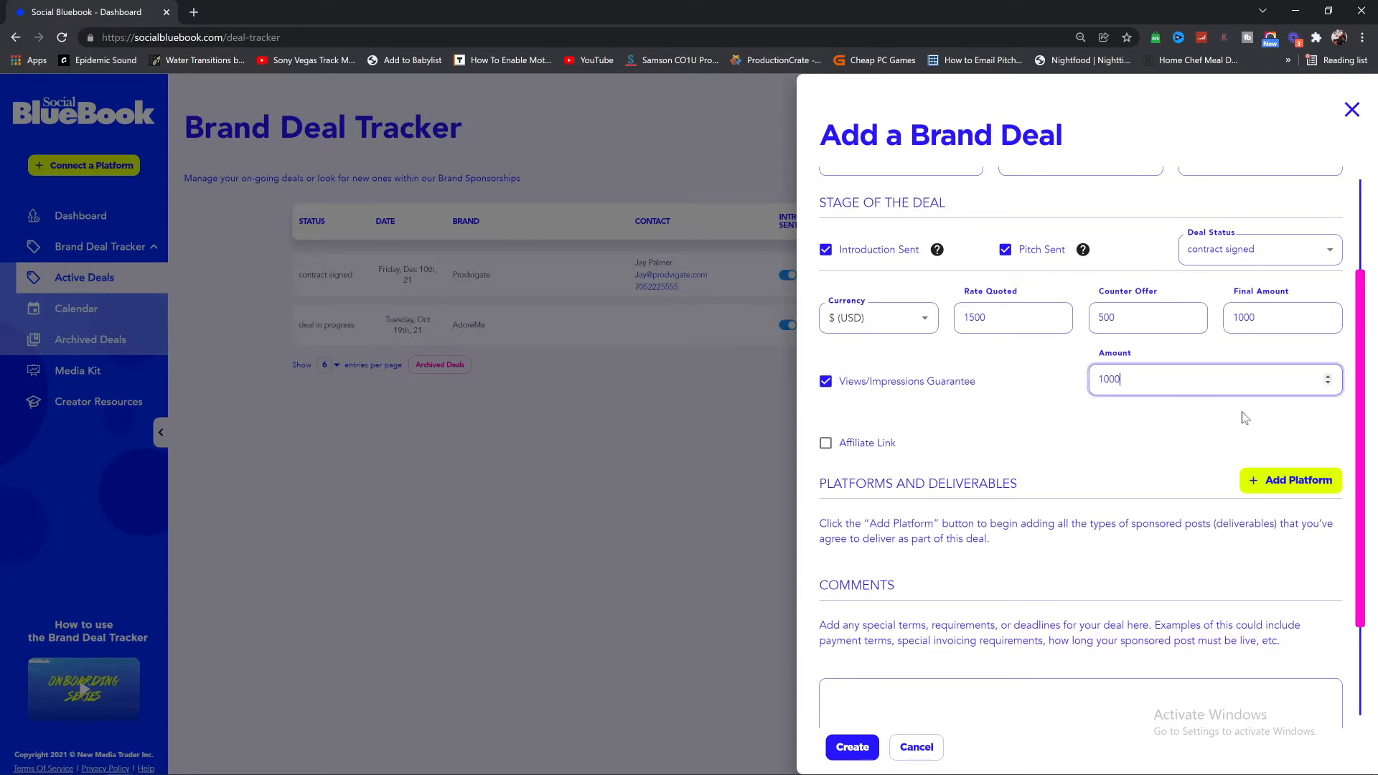
click(1051, 397)
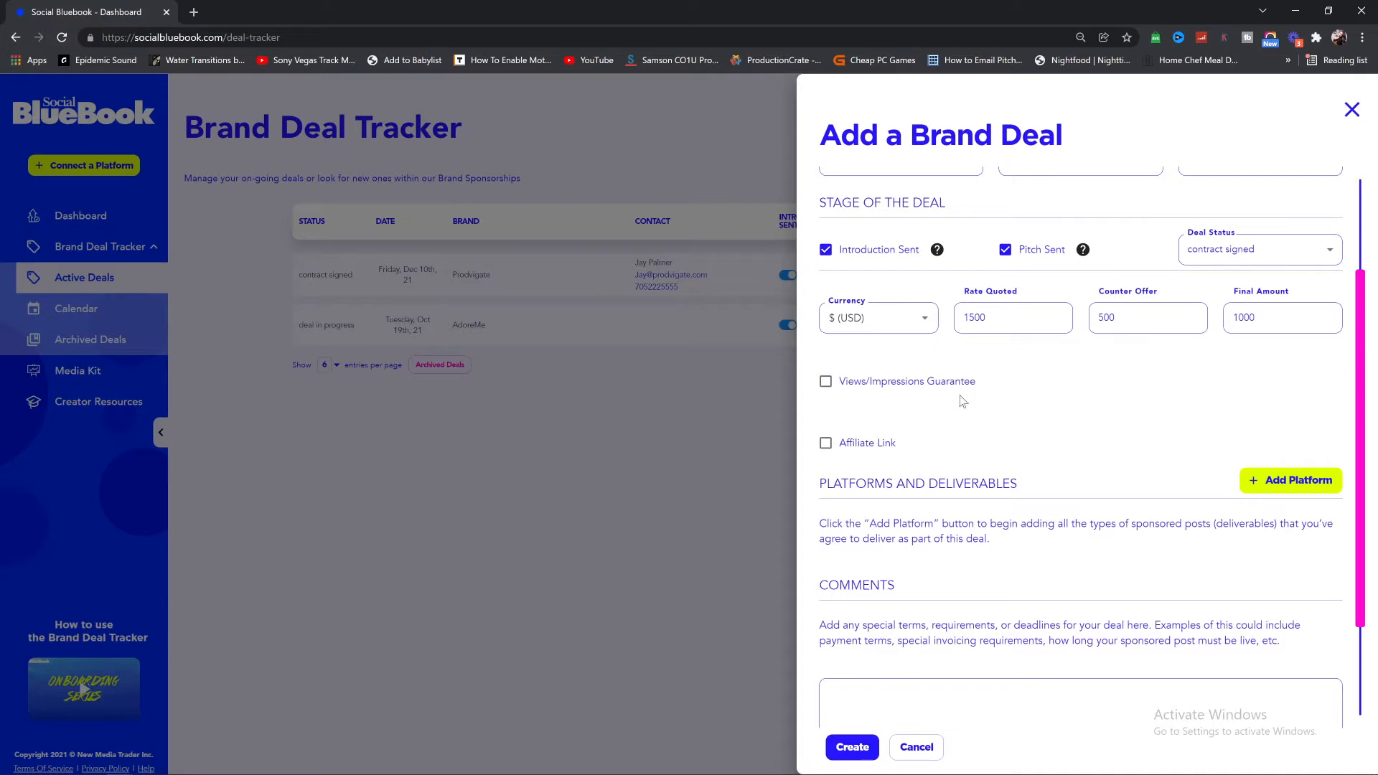
click(825, 382)
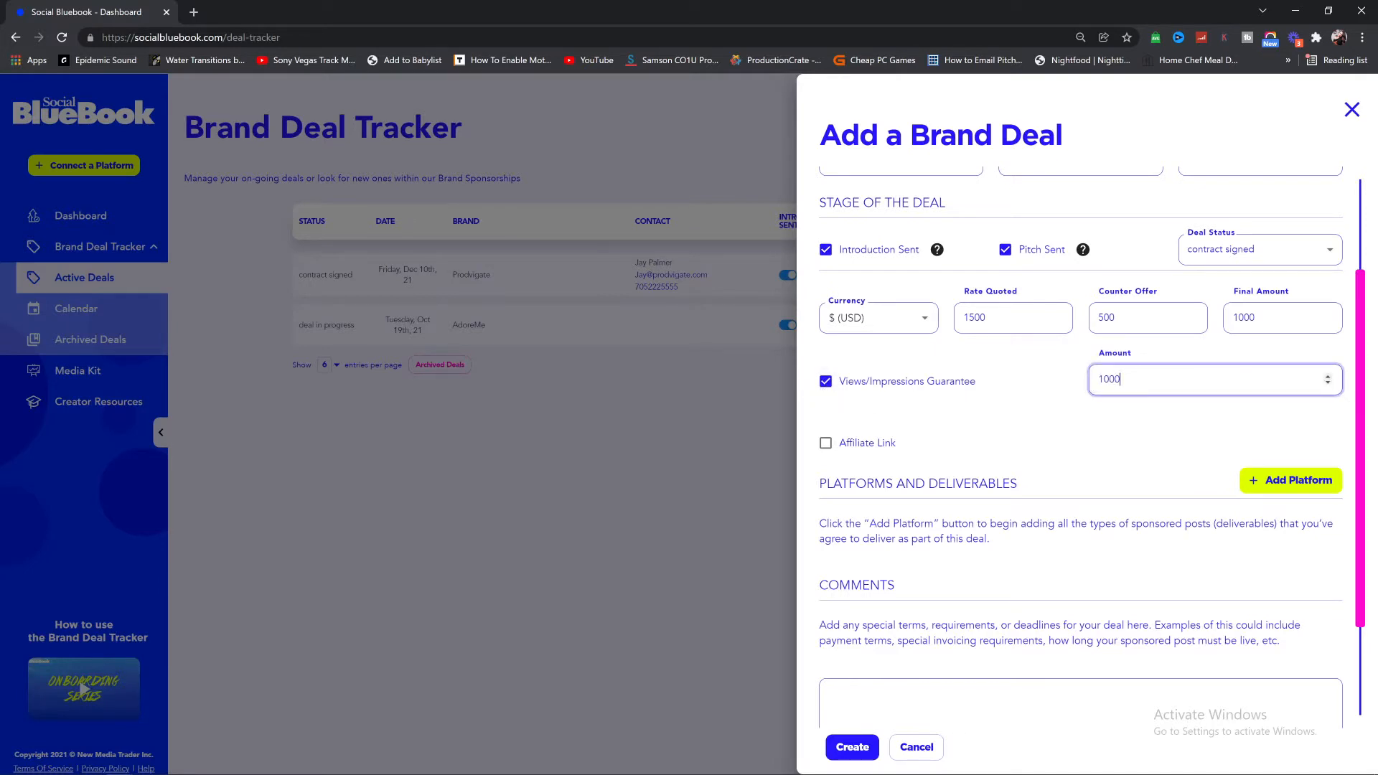
key(shift+Left)
key(shift+Left)
key(shift+Left)
key(Right)
Step: Confirm the 1000 guarantee amount and tick the Affiliate Link option
key(ctrl+a)
key(Right)
key(ctrl+a)
key(Right)
key(ctrl+a)
key(Right)
click(826, 442)
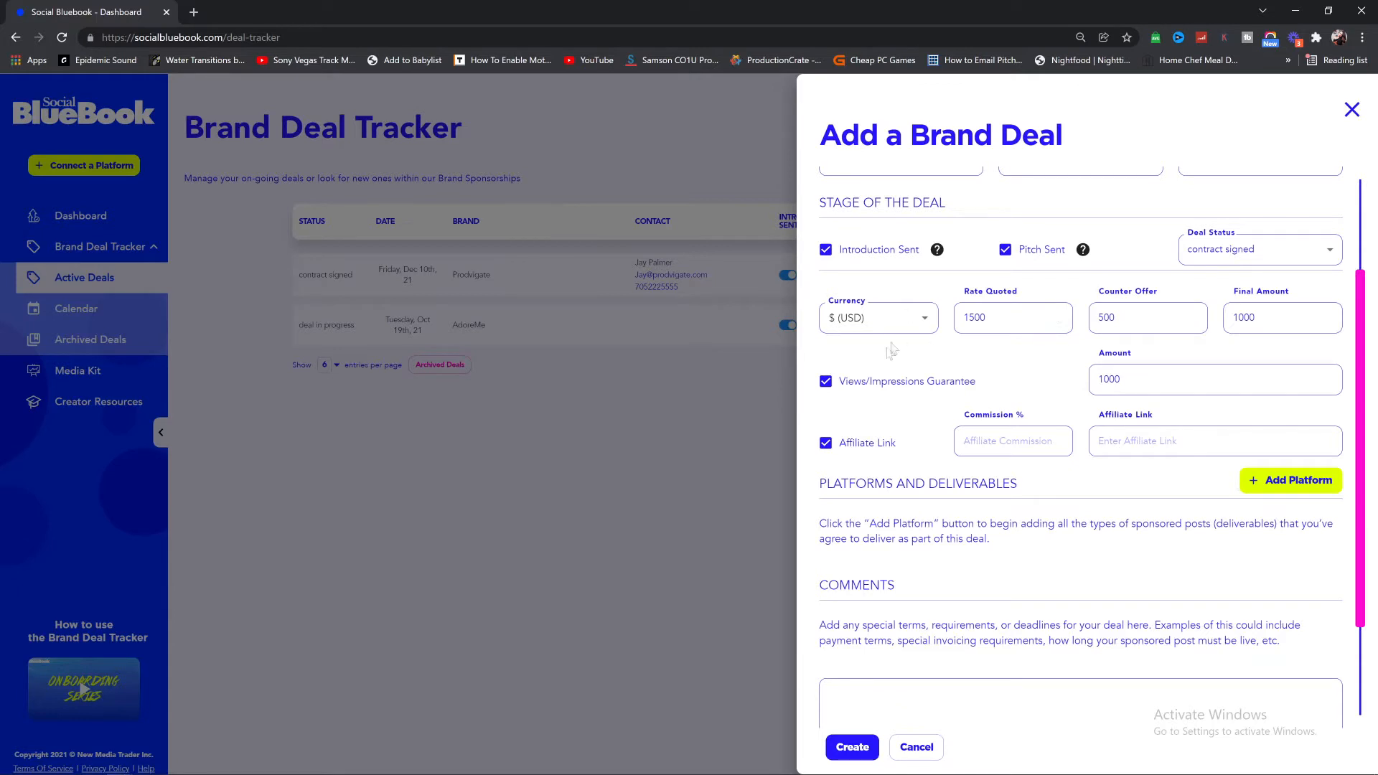
Step: Enter a 25% commission and the creator's aftershock.com affiliate link
click(1033, 442)
text(25)
key(Tab)
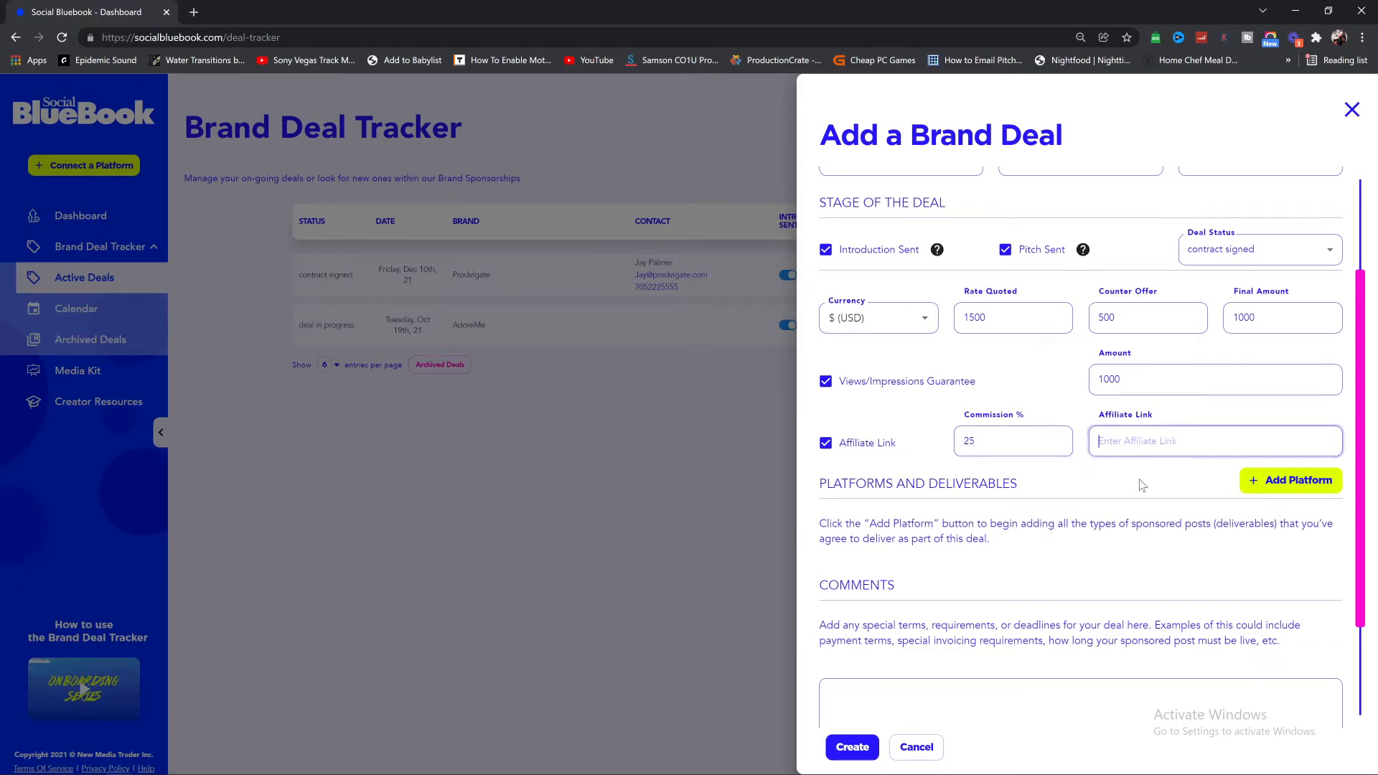
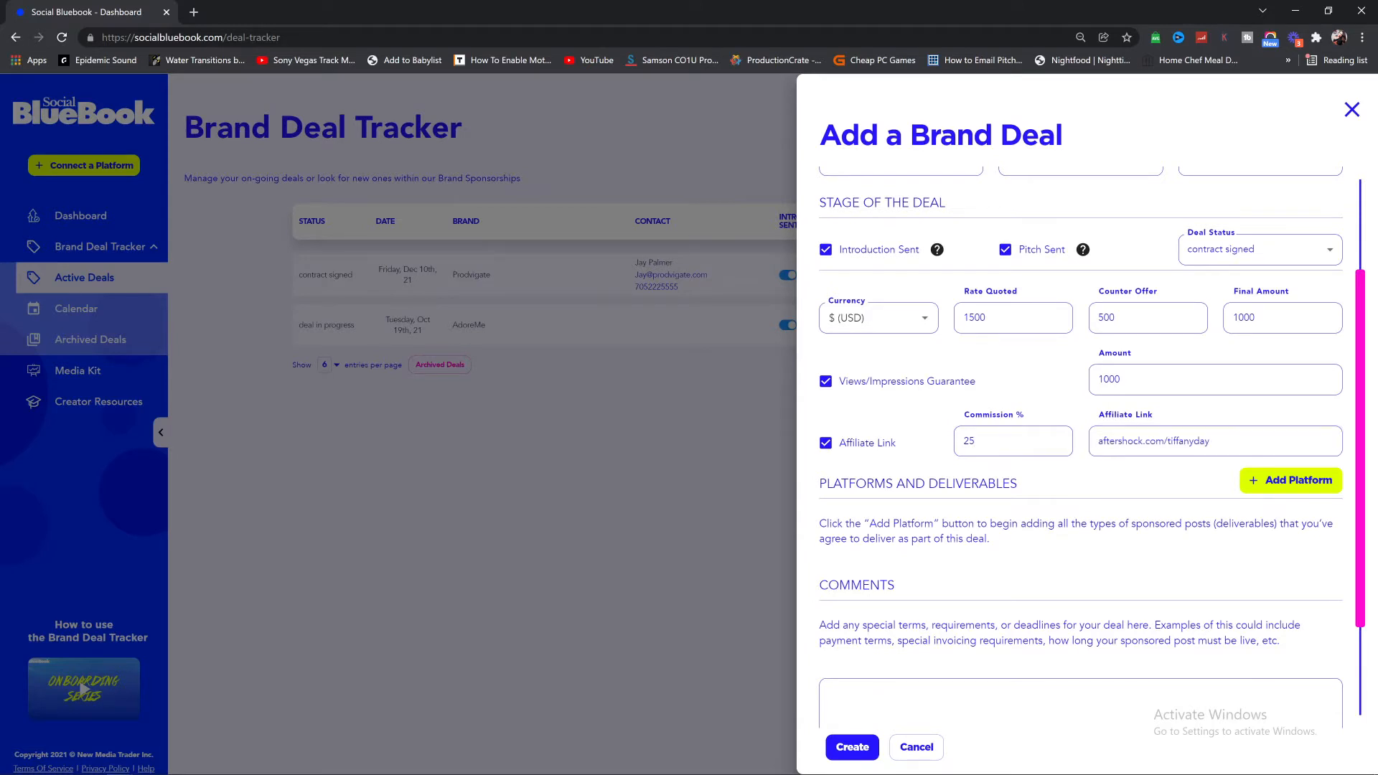
drag(978, 441, 962, 442)
key(Tab)
click(1210, 441)
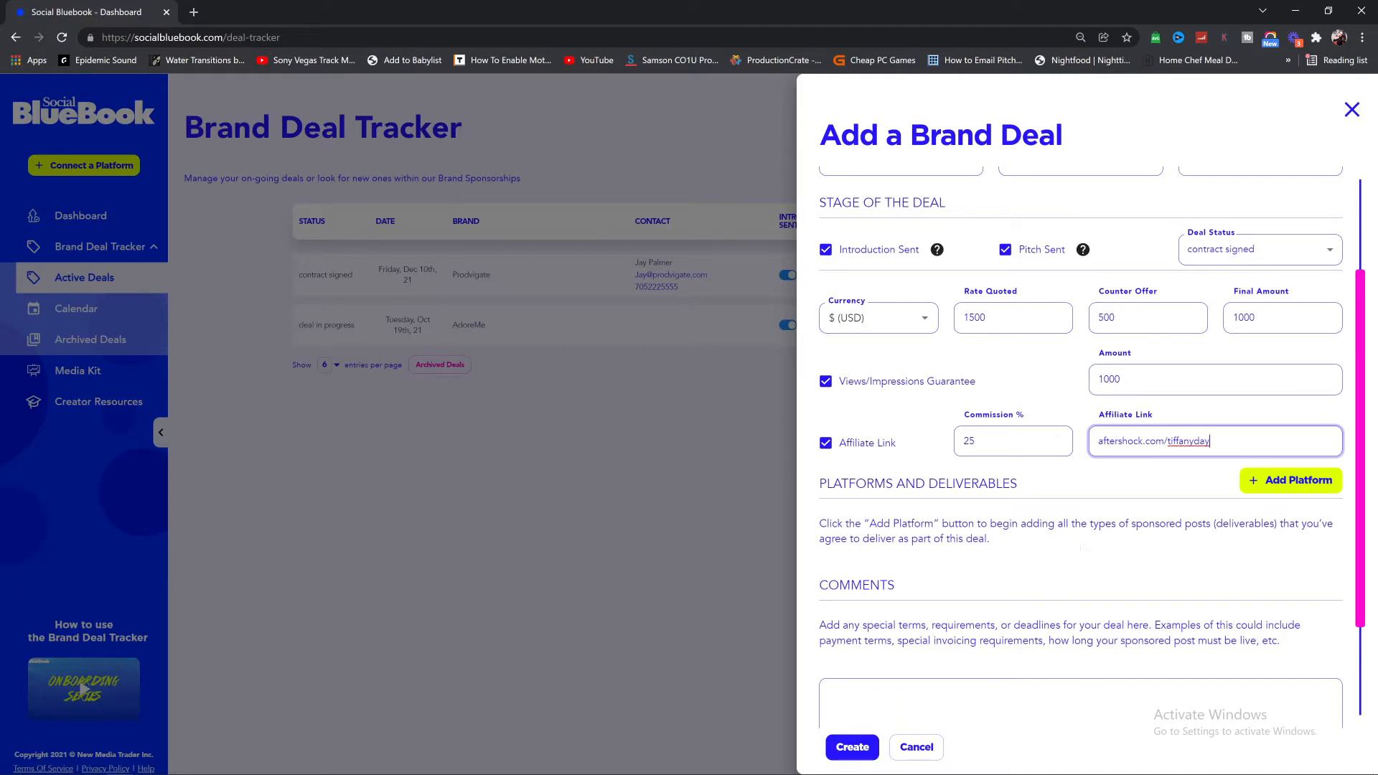
drag(1098, 441, 1214, 442)
click(1184, 441)
drag(1102, 441, 1213, 442)
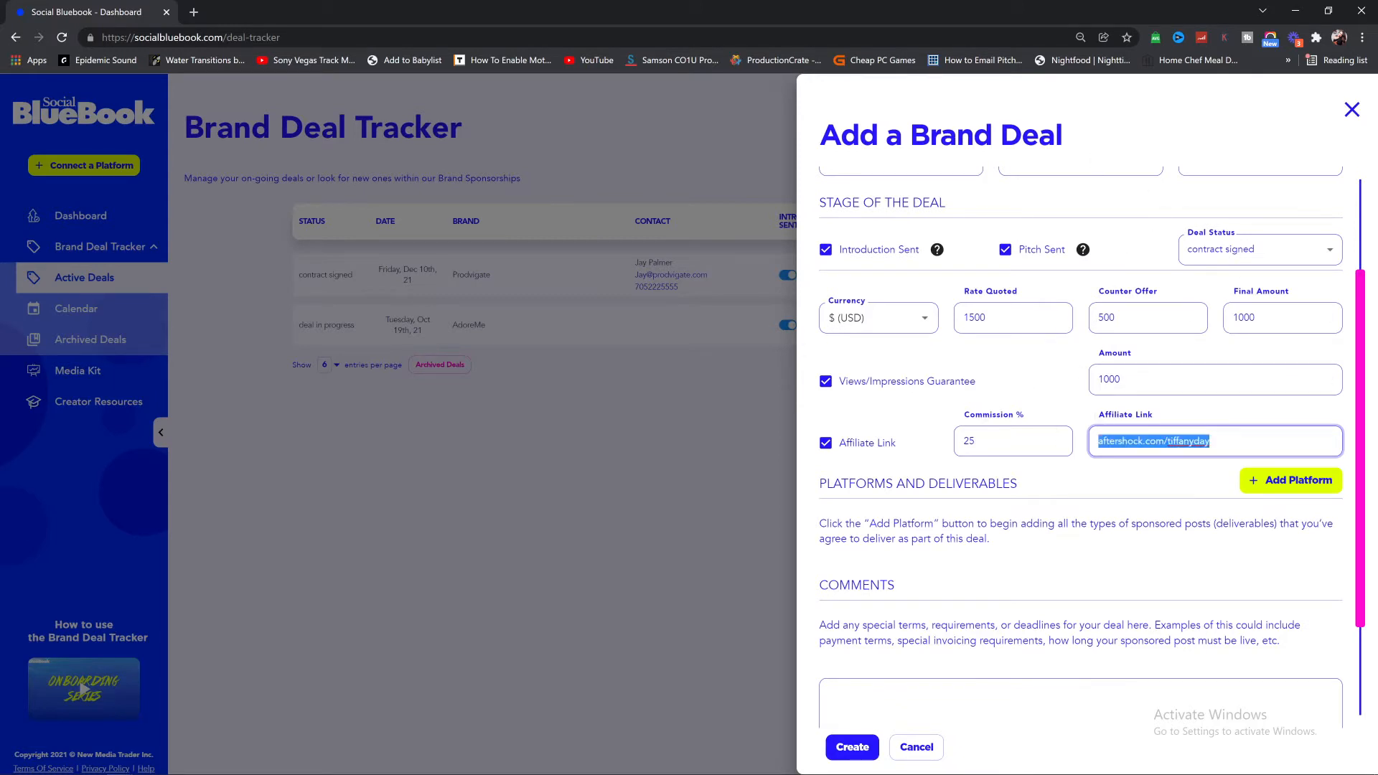
scroll(1241, 448, down, 2)
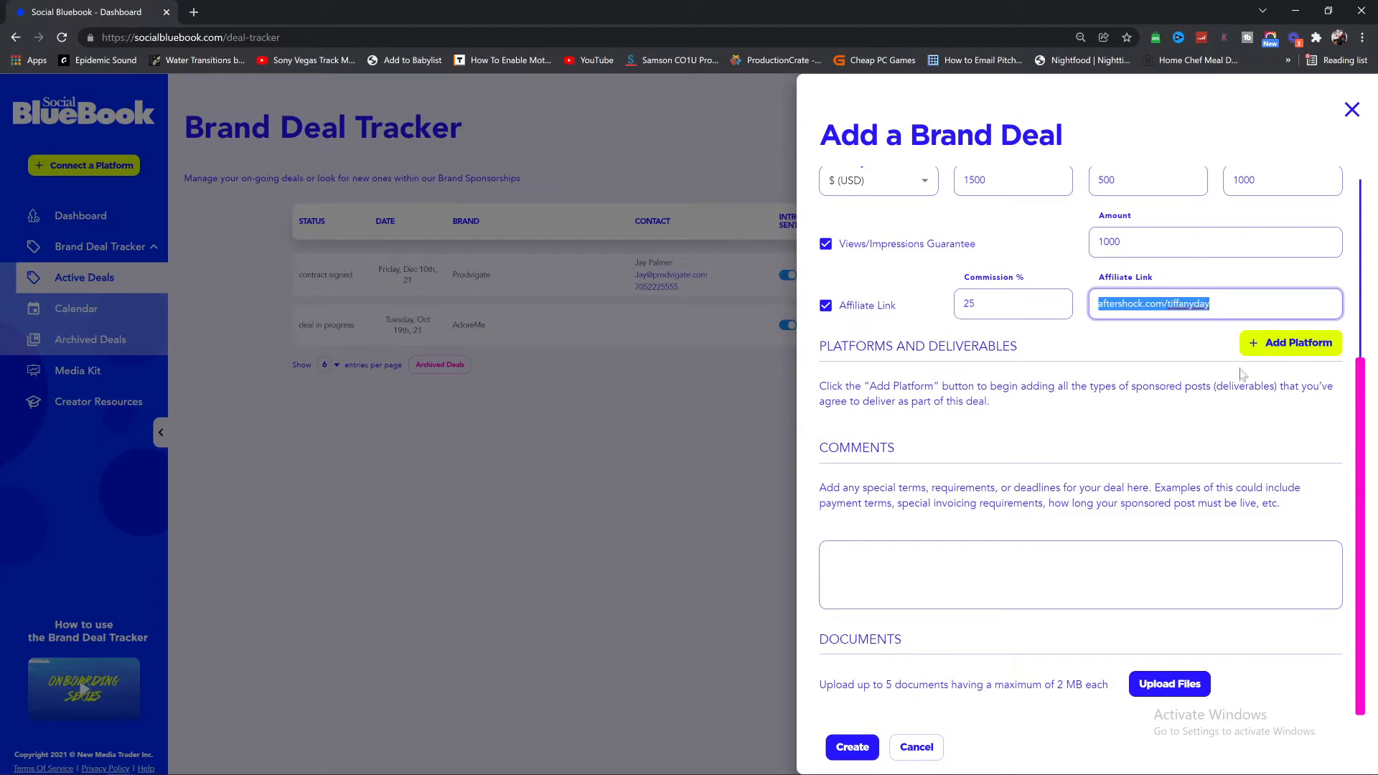
Step: Add an Instagram platform row with 1 dedicated photo
click(1273, 351)
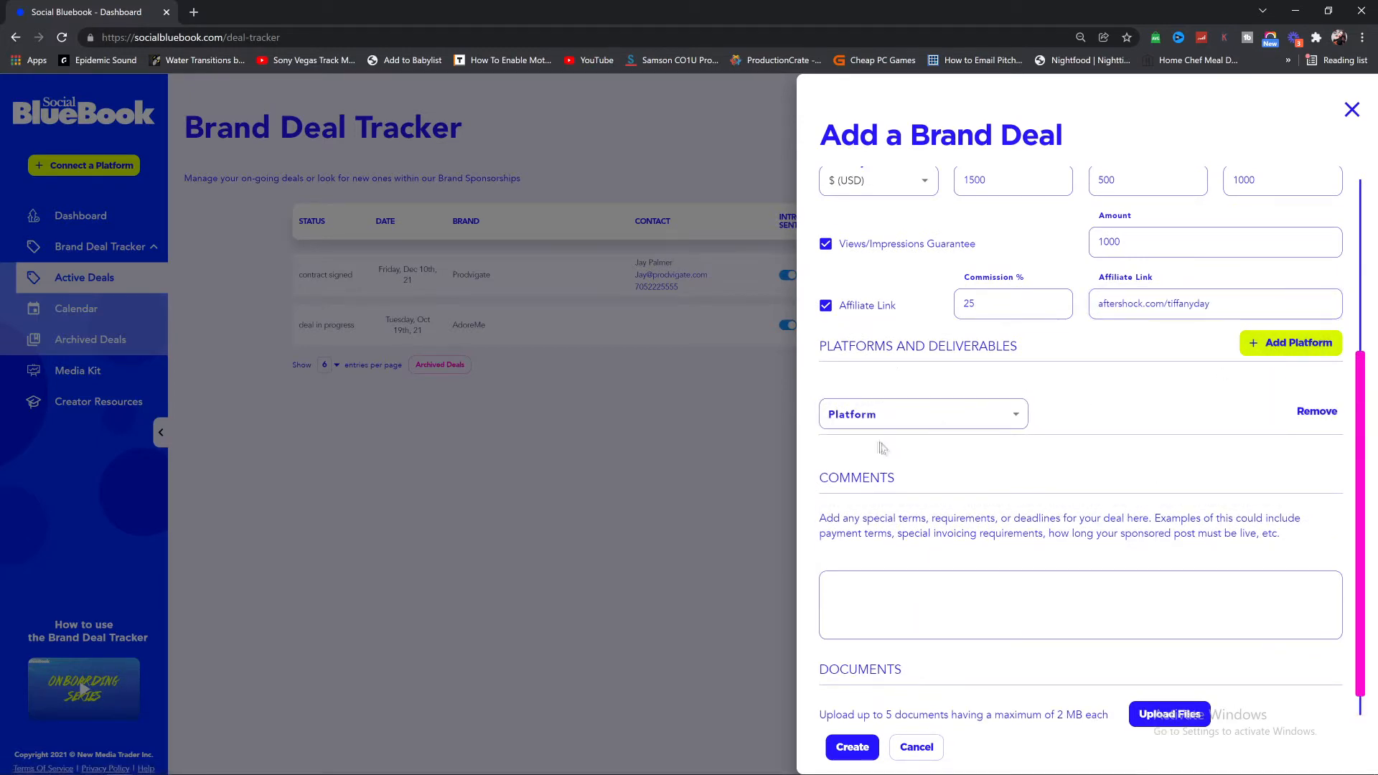
scroll(1069, 425, up, 2)
scroll(1071, 426, up, 2)
double_click(974, 460)
scroll(1113, 503, down, 3)
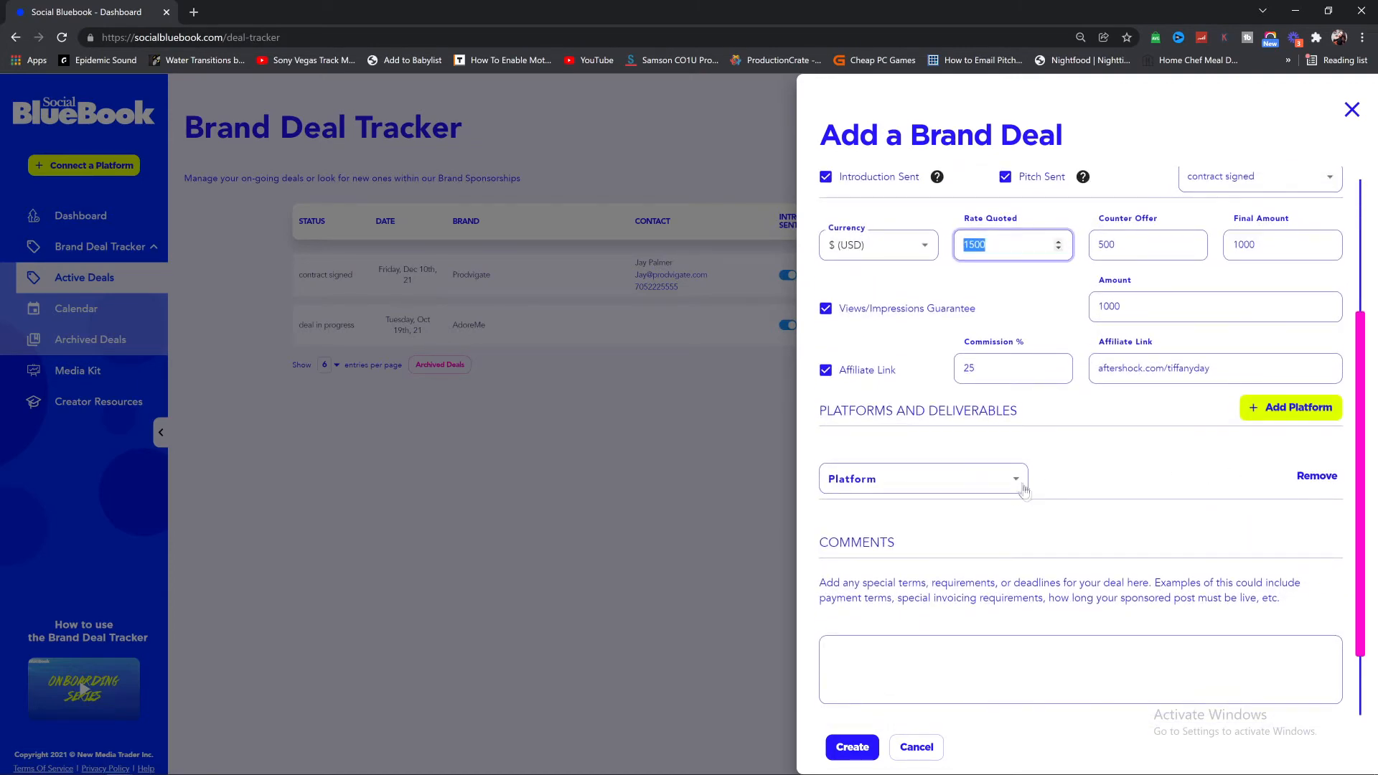
click(984, 487)
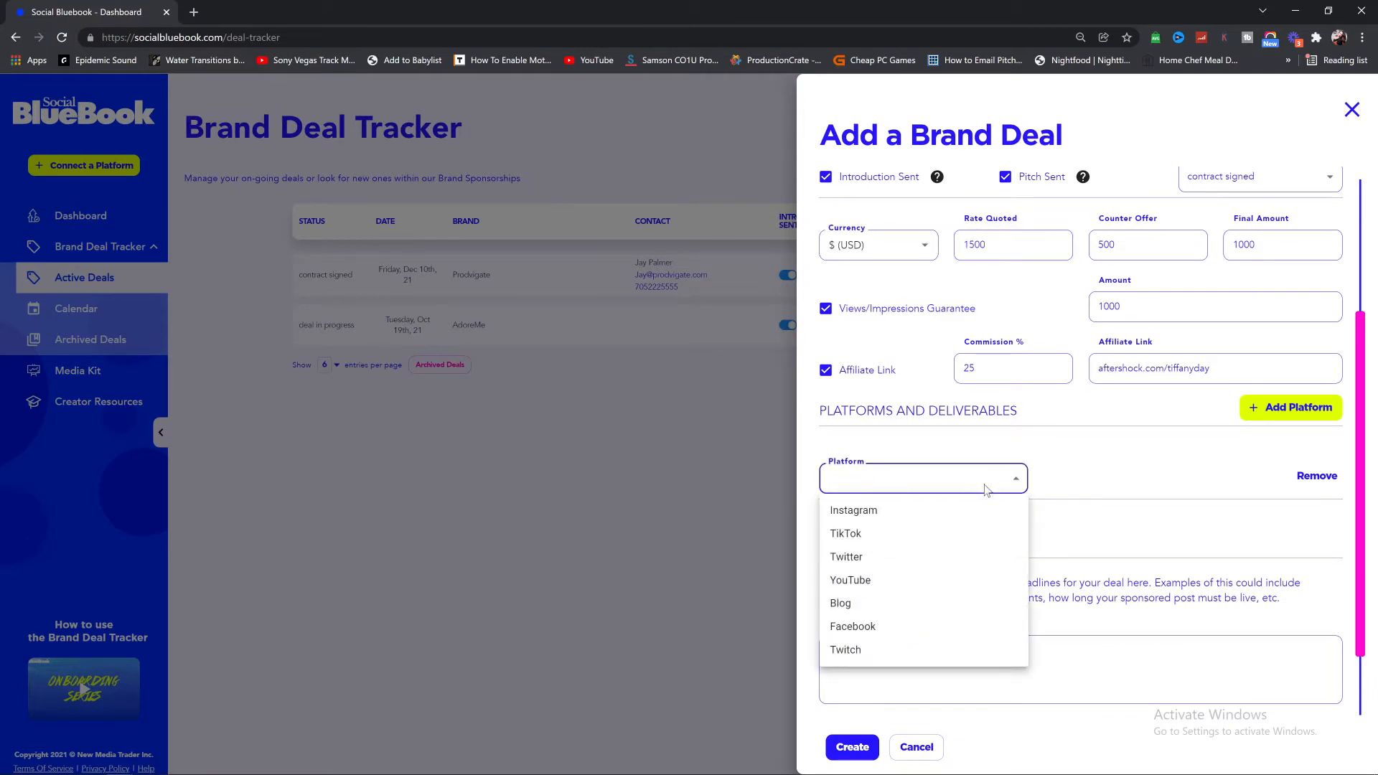
click(865, 511)
scroll(1084, 479, down, 2)
click(1098, 386)
text(1)
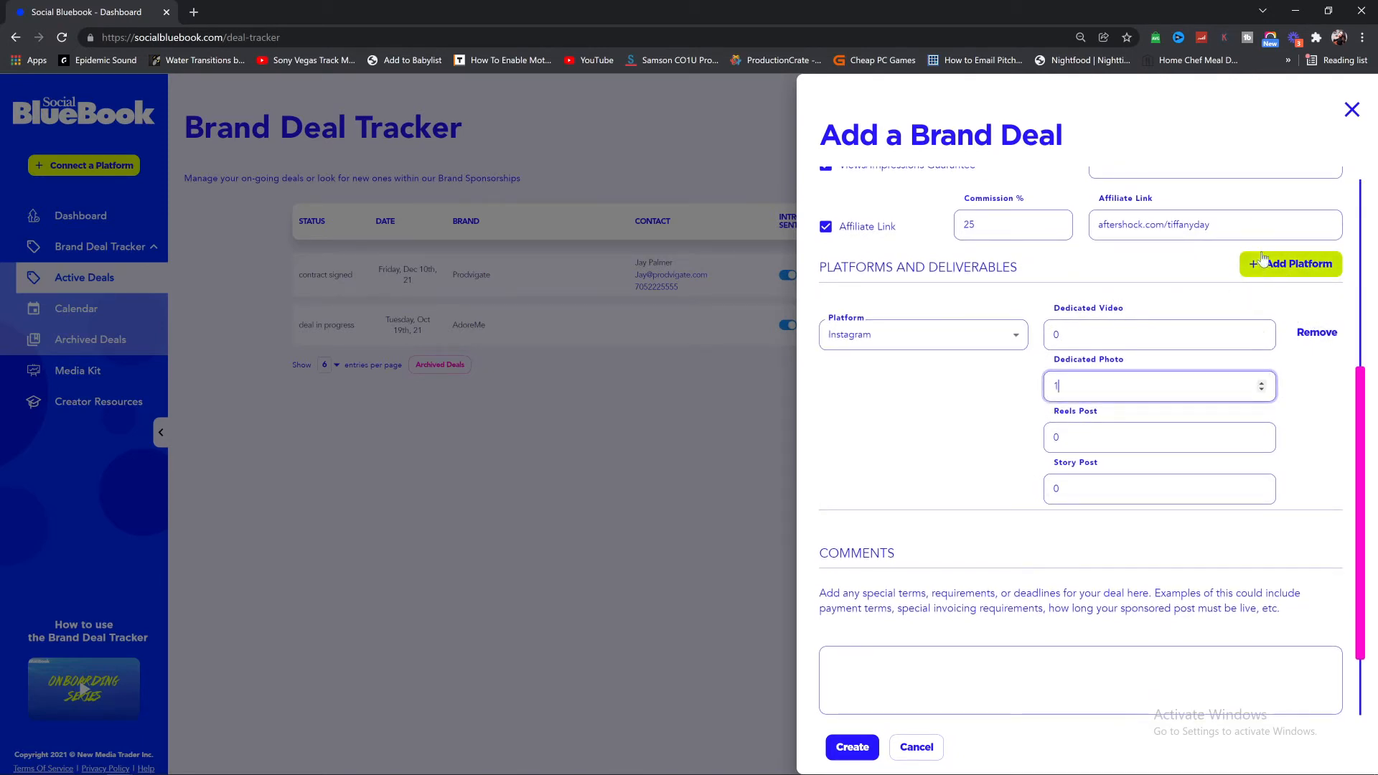
Step: Add a YouTube platform row with 1 dedicated video and mention & product placement 5
click(1285, 266)
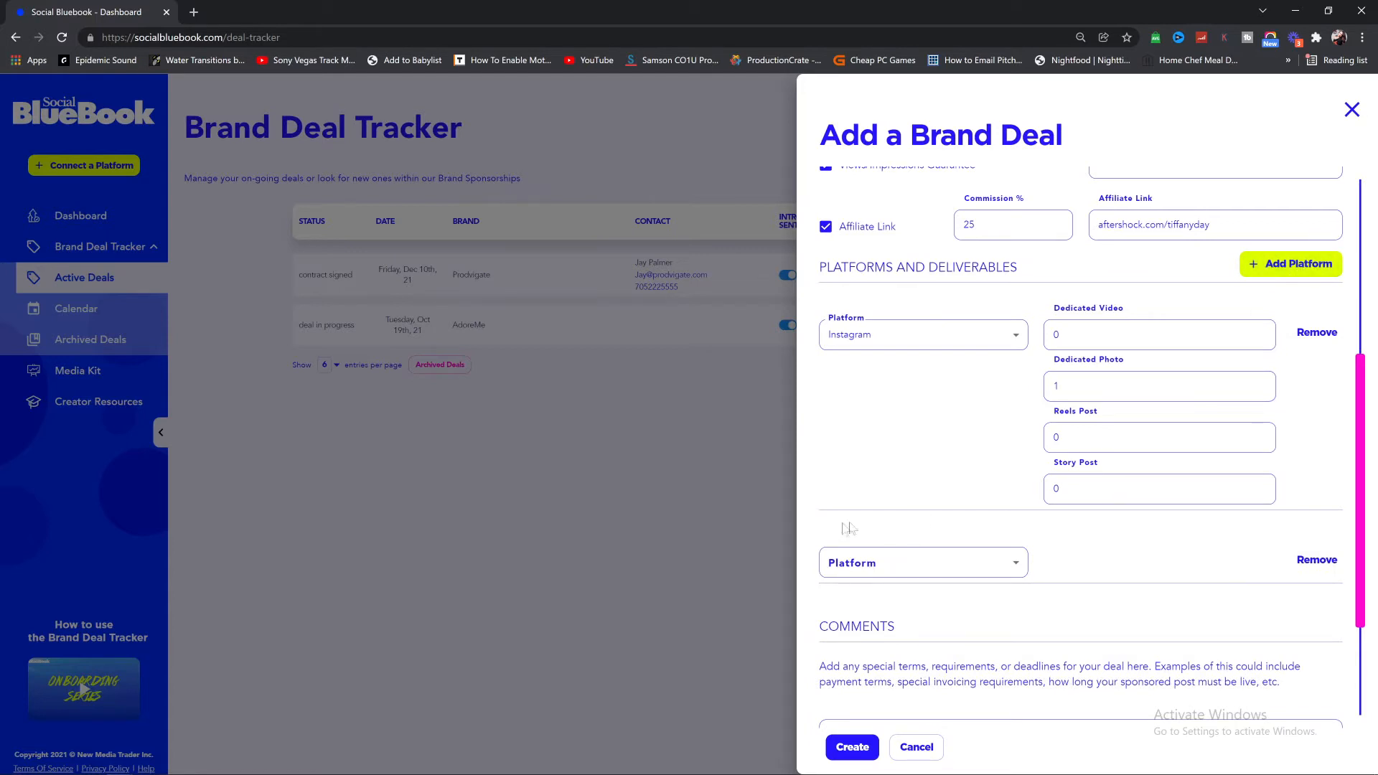
click(939, 567)
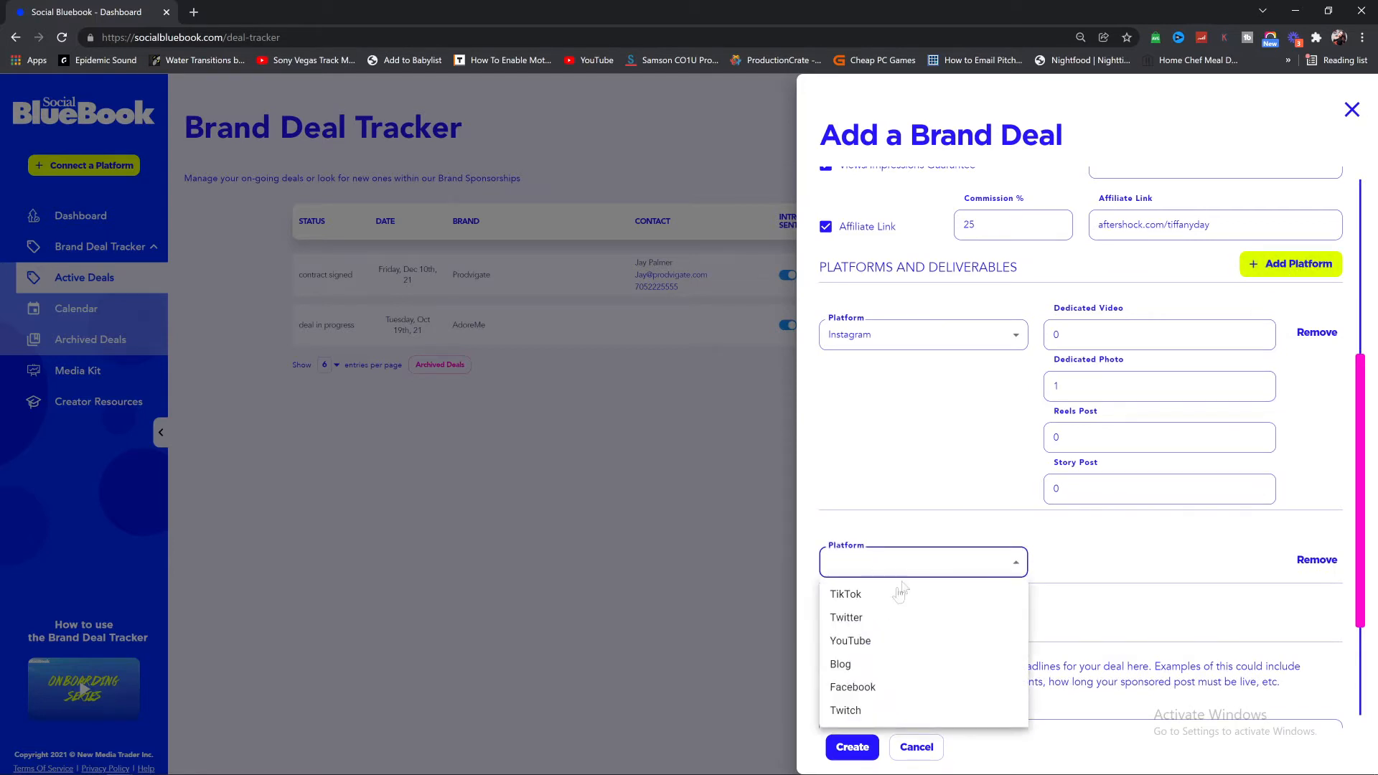
click(877, 640)
scroll(877, 639, down, 1)
click(1059, 492)
key(BackSpace)
text(1)
click(1056, 541)
key(BackSpace)
text(1)
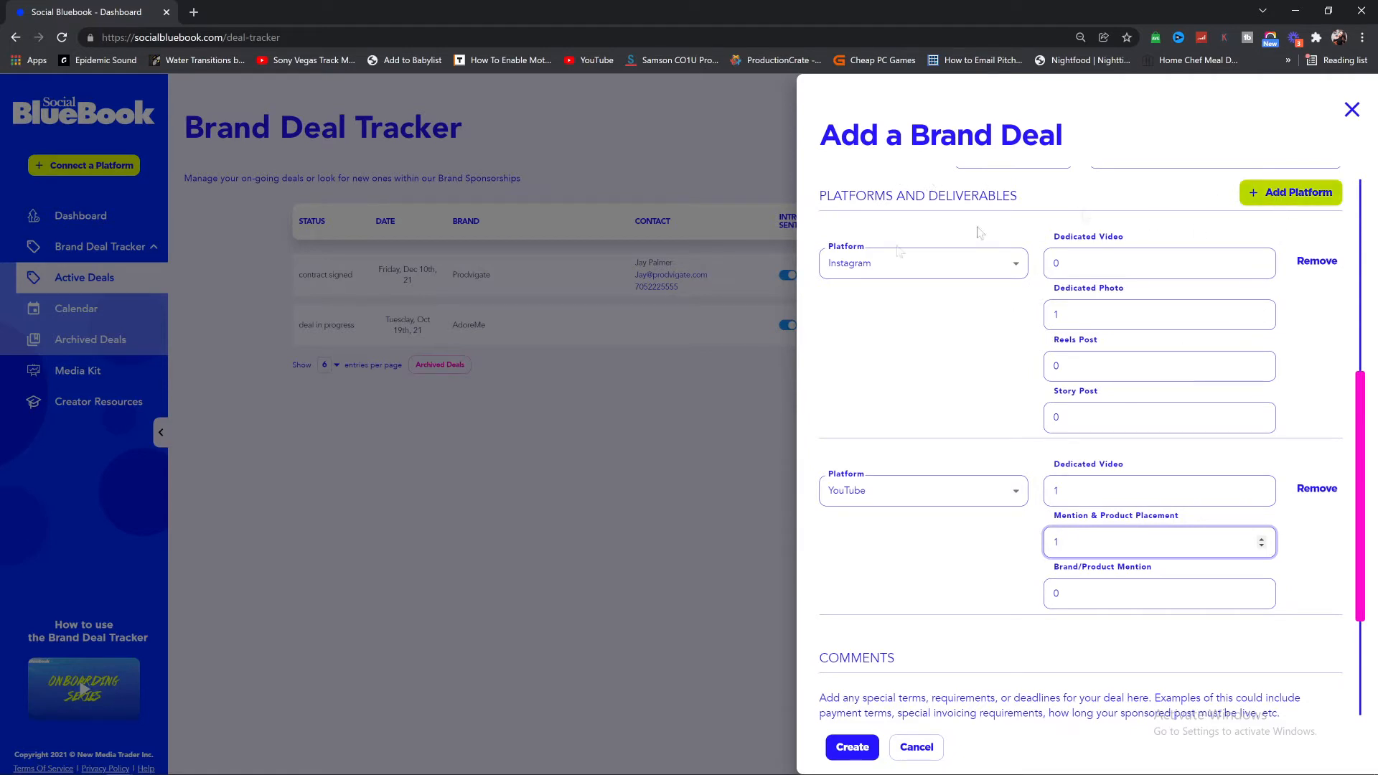
key(BackSpace)
text(5)
scroll(1257, 471, down, 3)
scroll(1258, 472, up, 3)
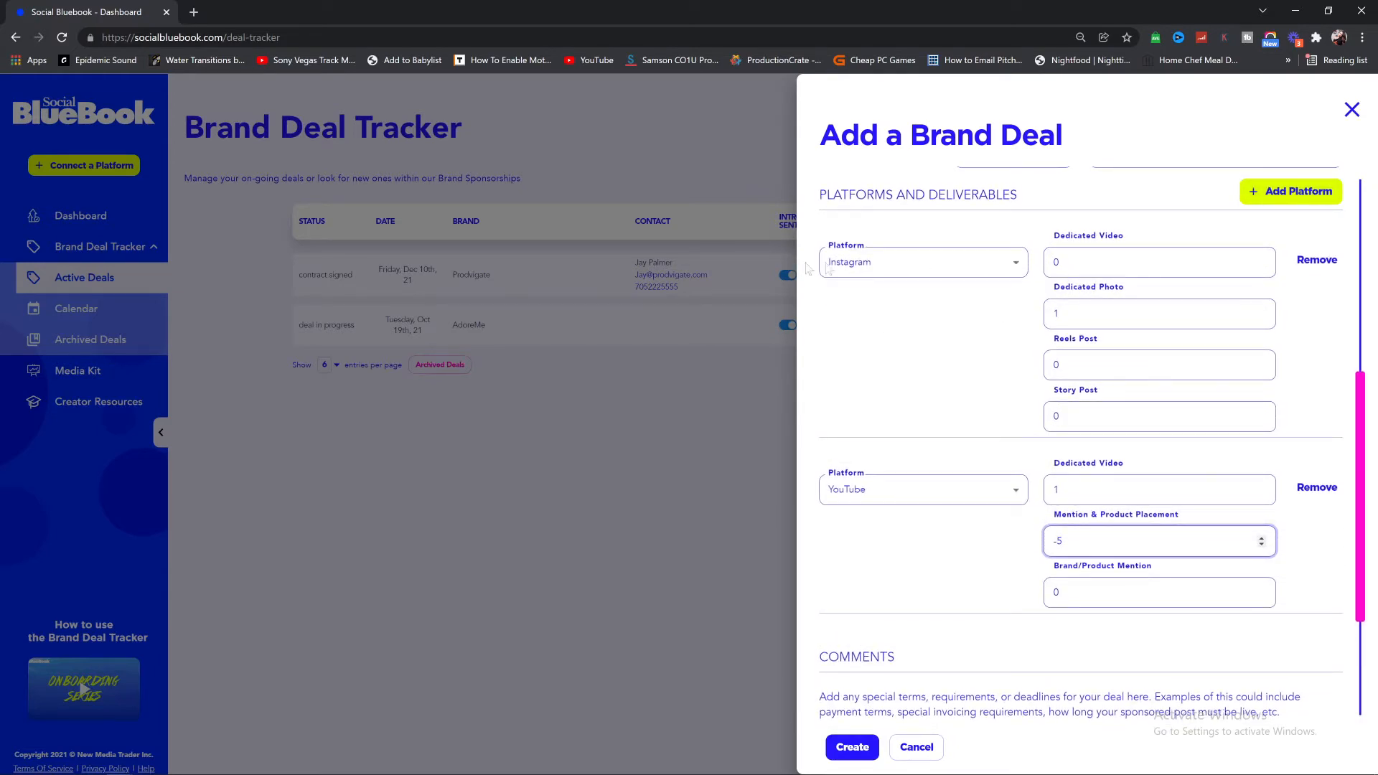
Step: Review the Instagram deliverable counts and adjust the reels post count
click(1159, 262)
click(1134, 313)
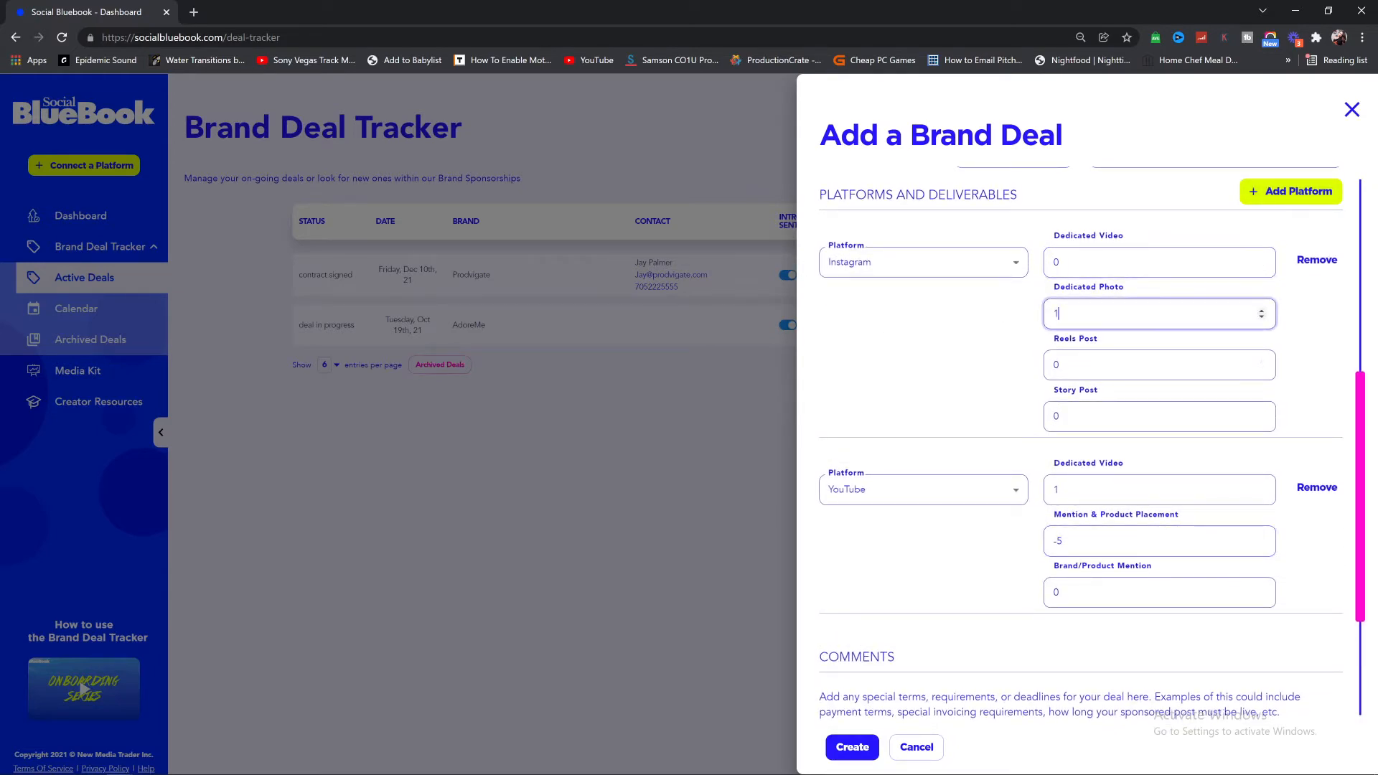
click(1148, 365)
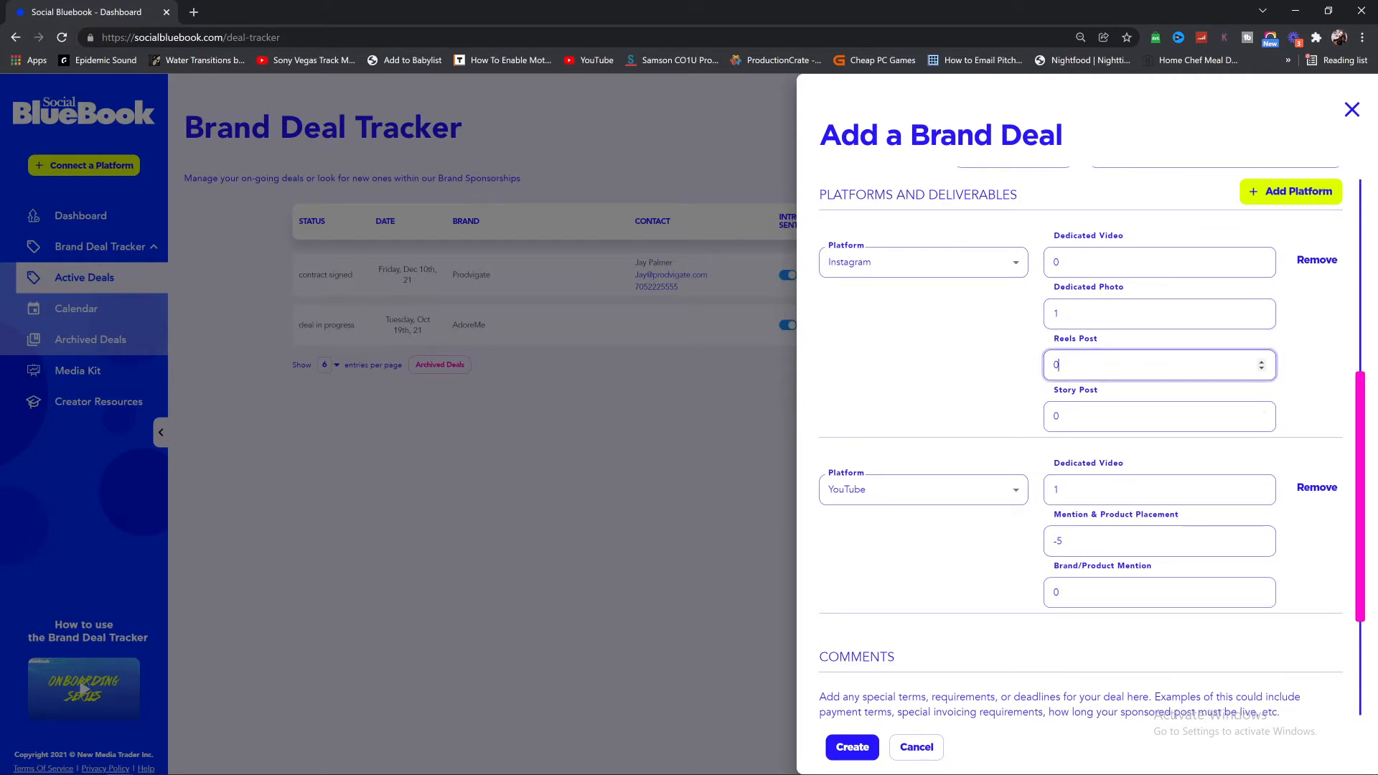
click(1260, 363)
click(1261, 363)
click(1261, 363)
click(1261, 370)
scroll(1022, 356, down, 3)
Step: Look over the Comments and Documents sections, then create the aftershock media deal
double_click(922, 451)
click(933, 560)
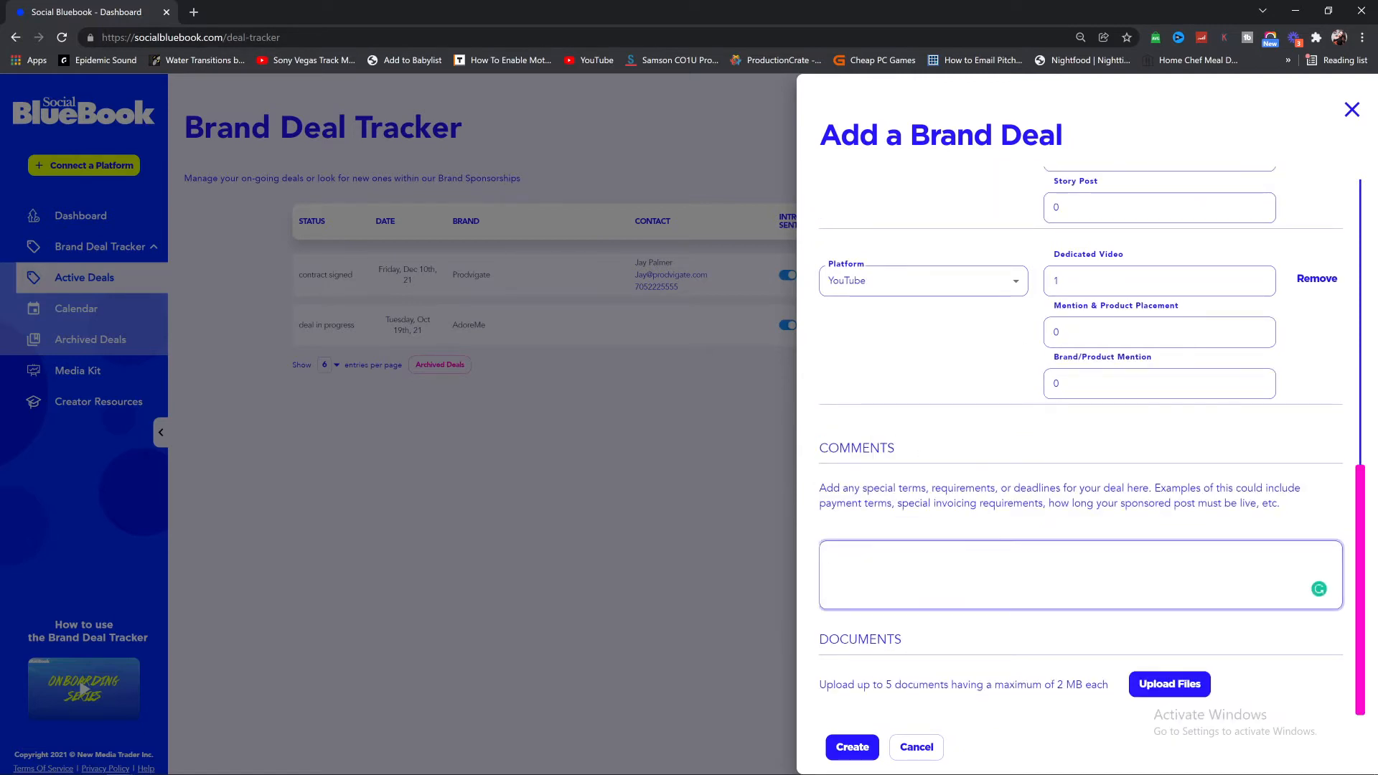
drag(1020, 488, 1160, 488)
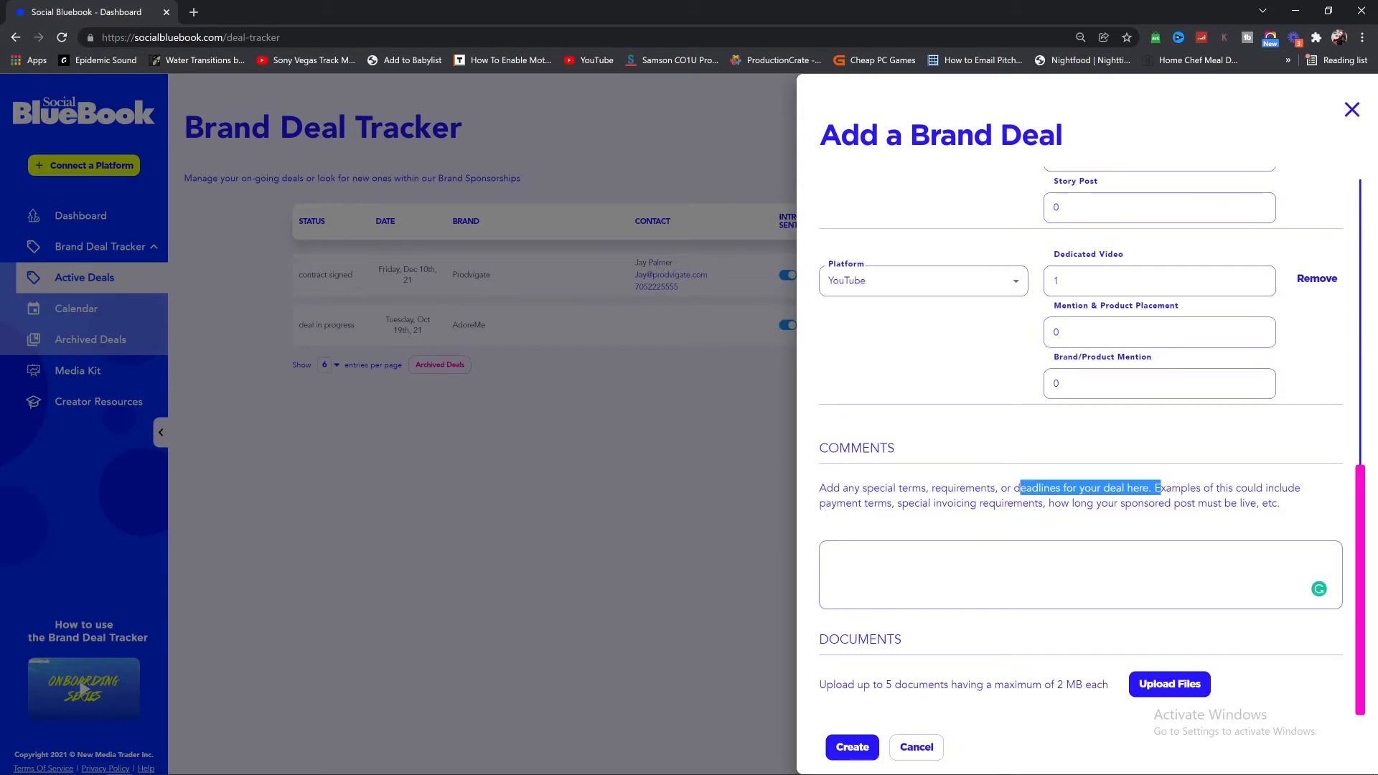
click(1062, 569)
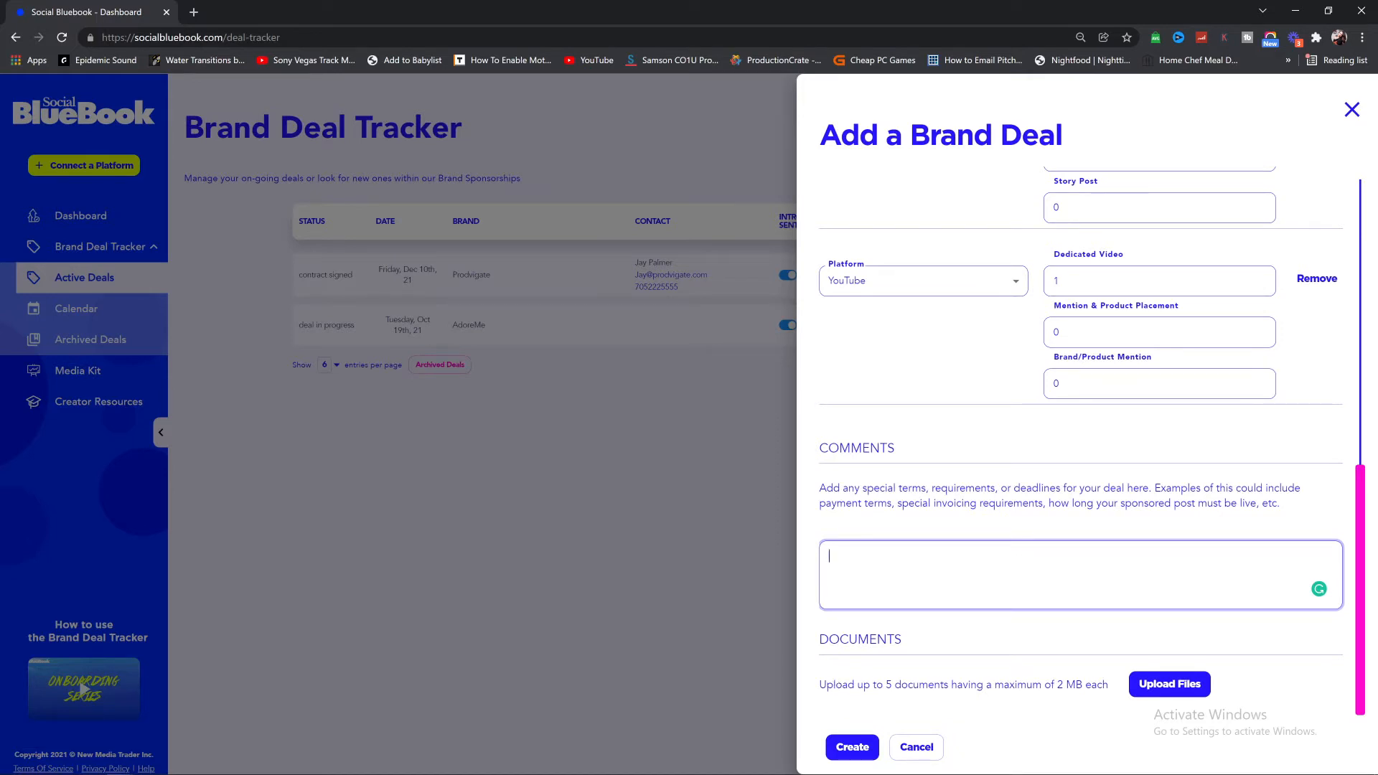
drag(819, 685, 1128, 699)
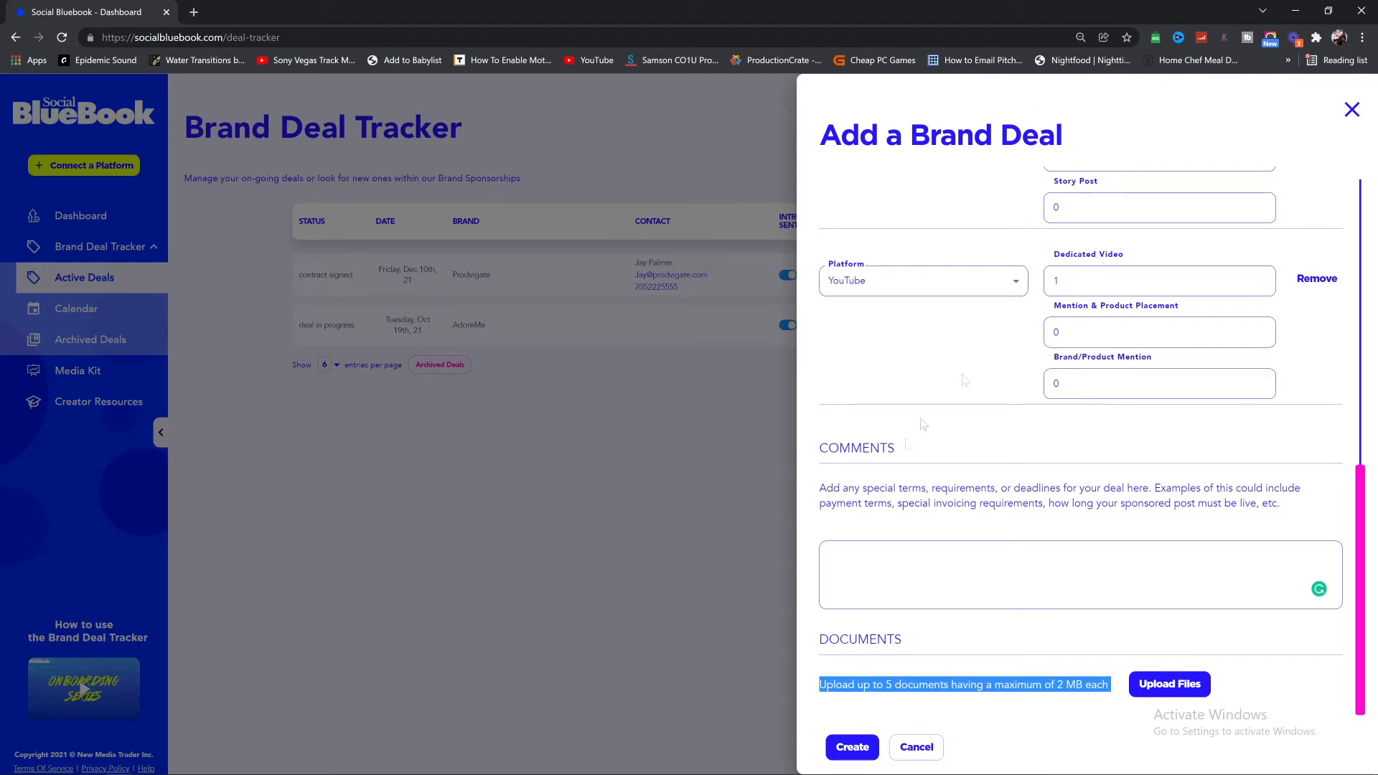
click(866, 754)
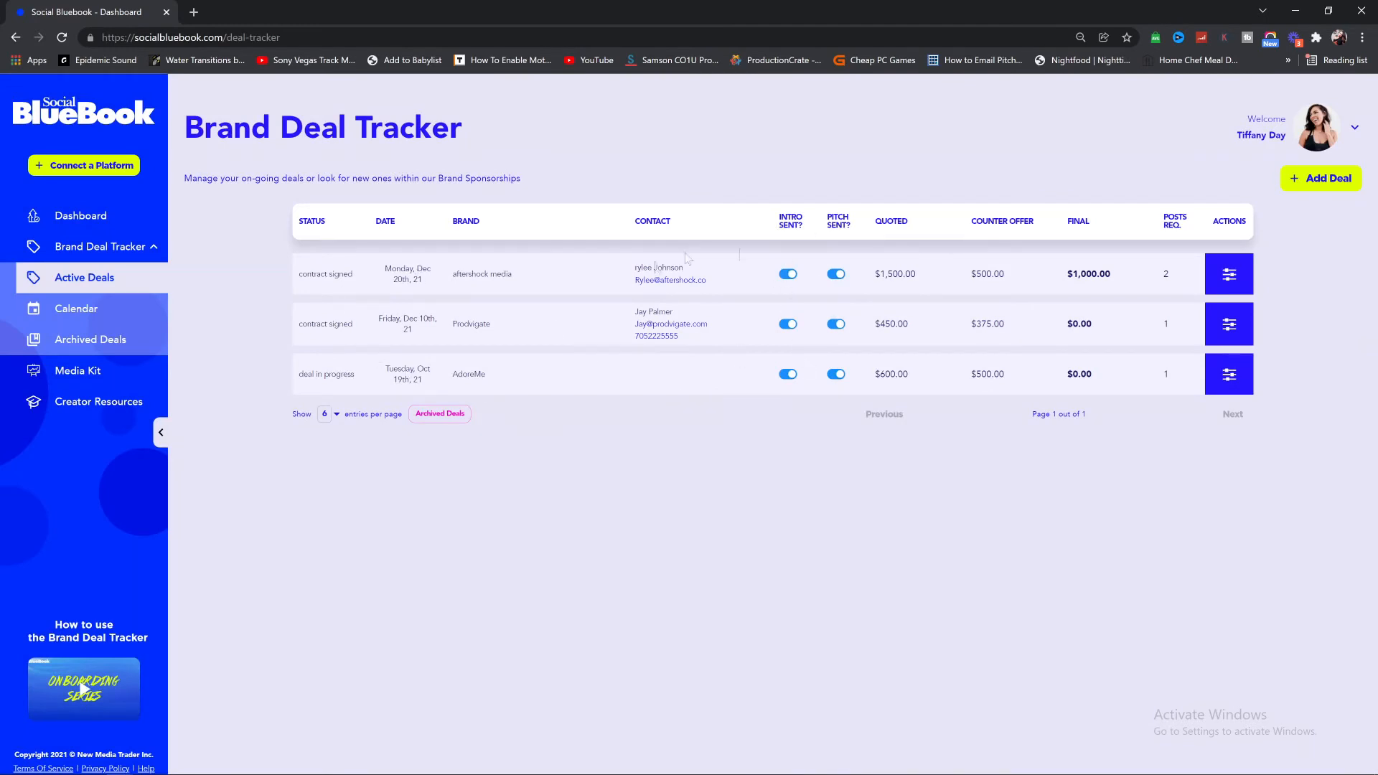
drag(457, 274, 535, 285)
click(836, 274)
click(836, 274)
click(1227, 286)
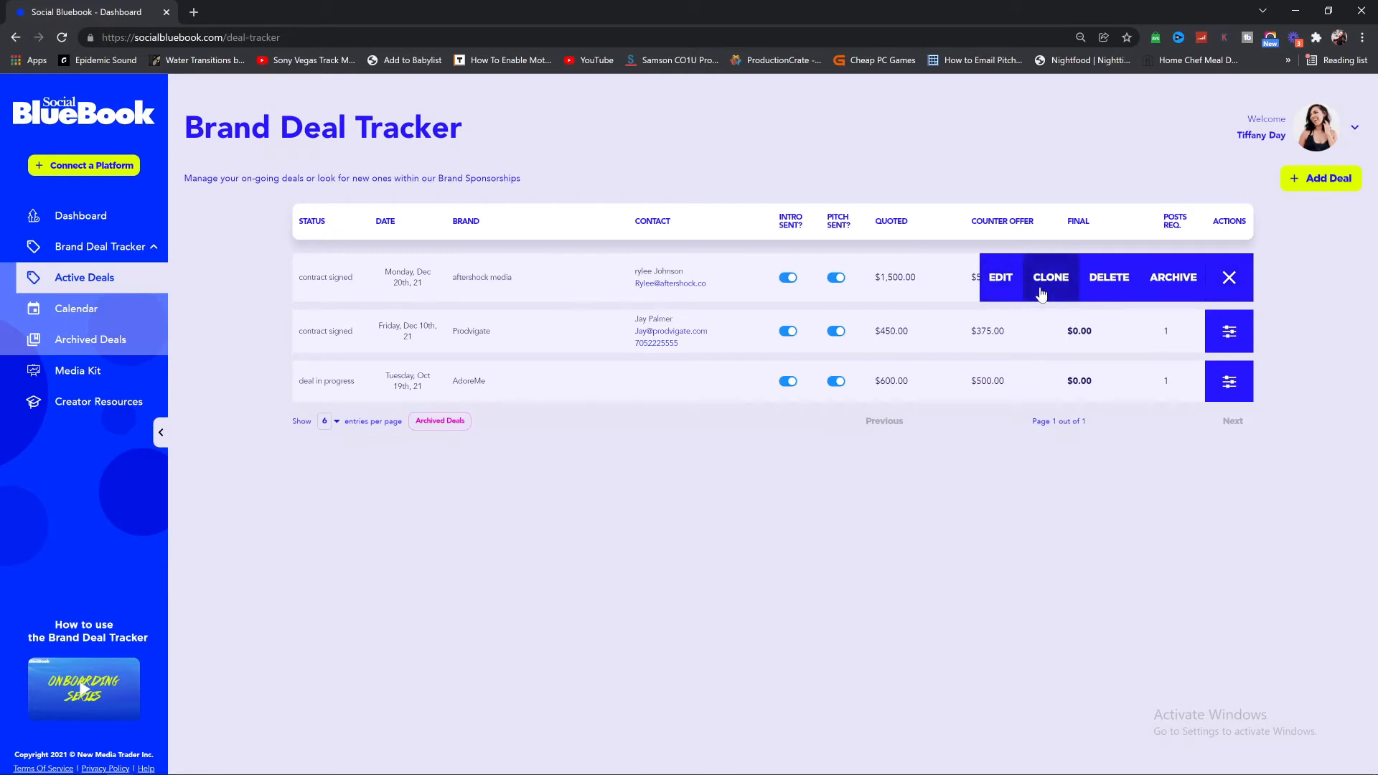
click(1173, 277)
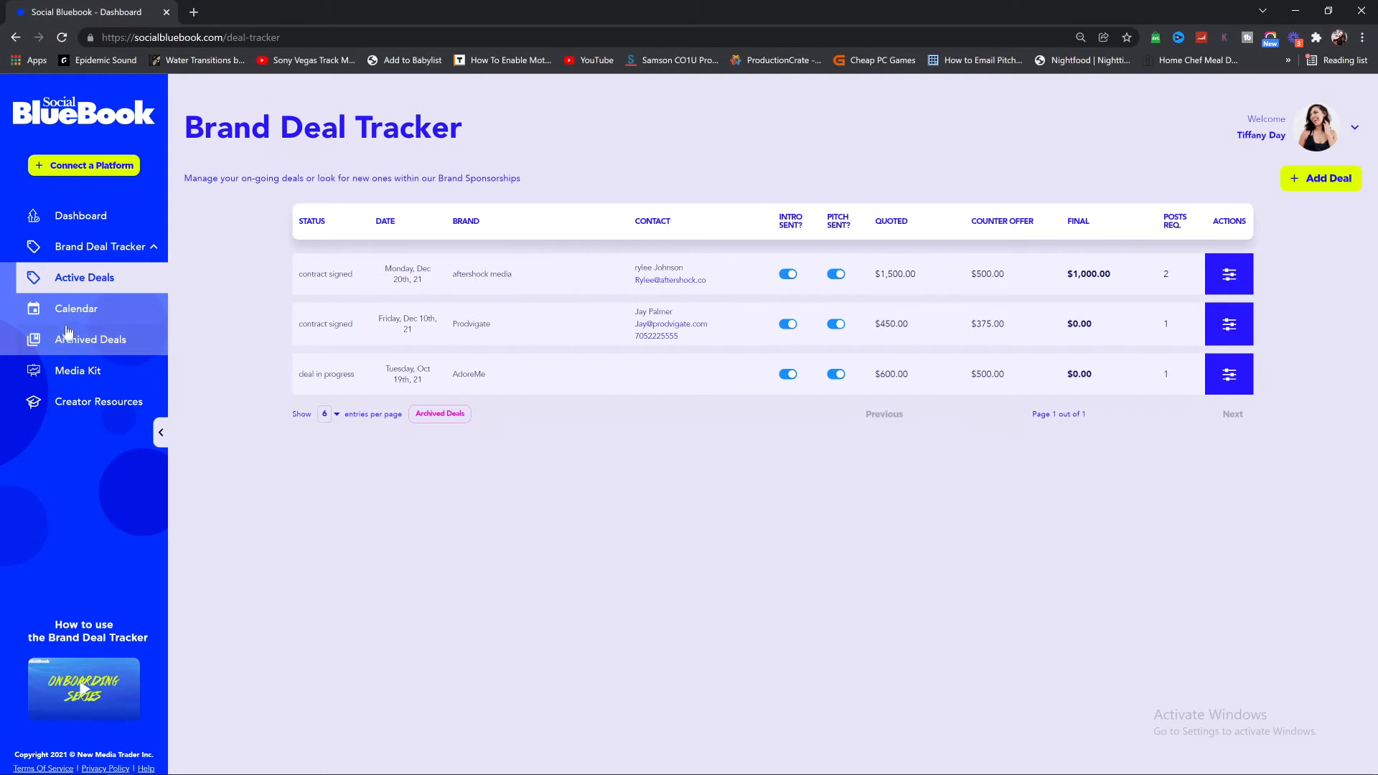
Step: Go to the Calendar and open the aftershock media deal for editing
click(30, 310)
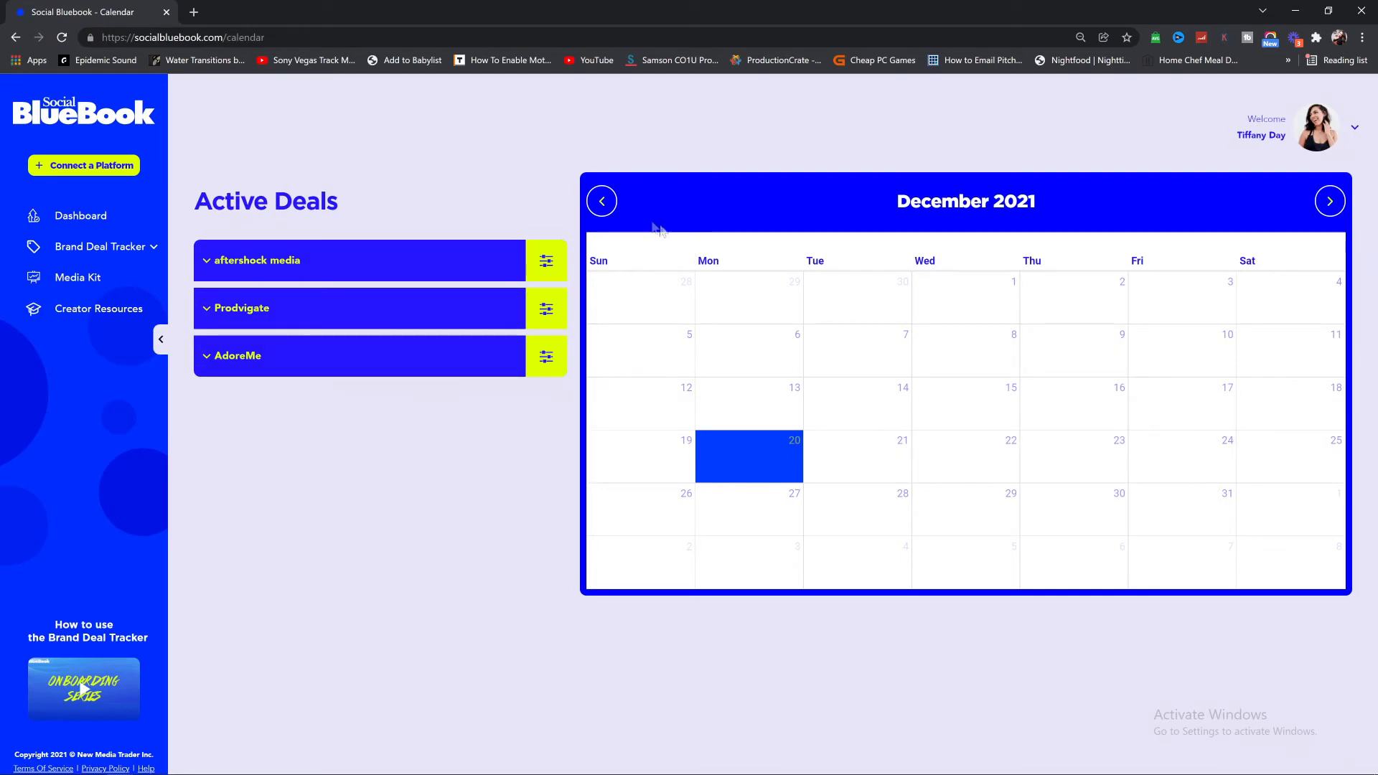
drag(195, 201, 345, 208)
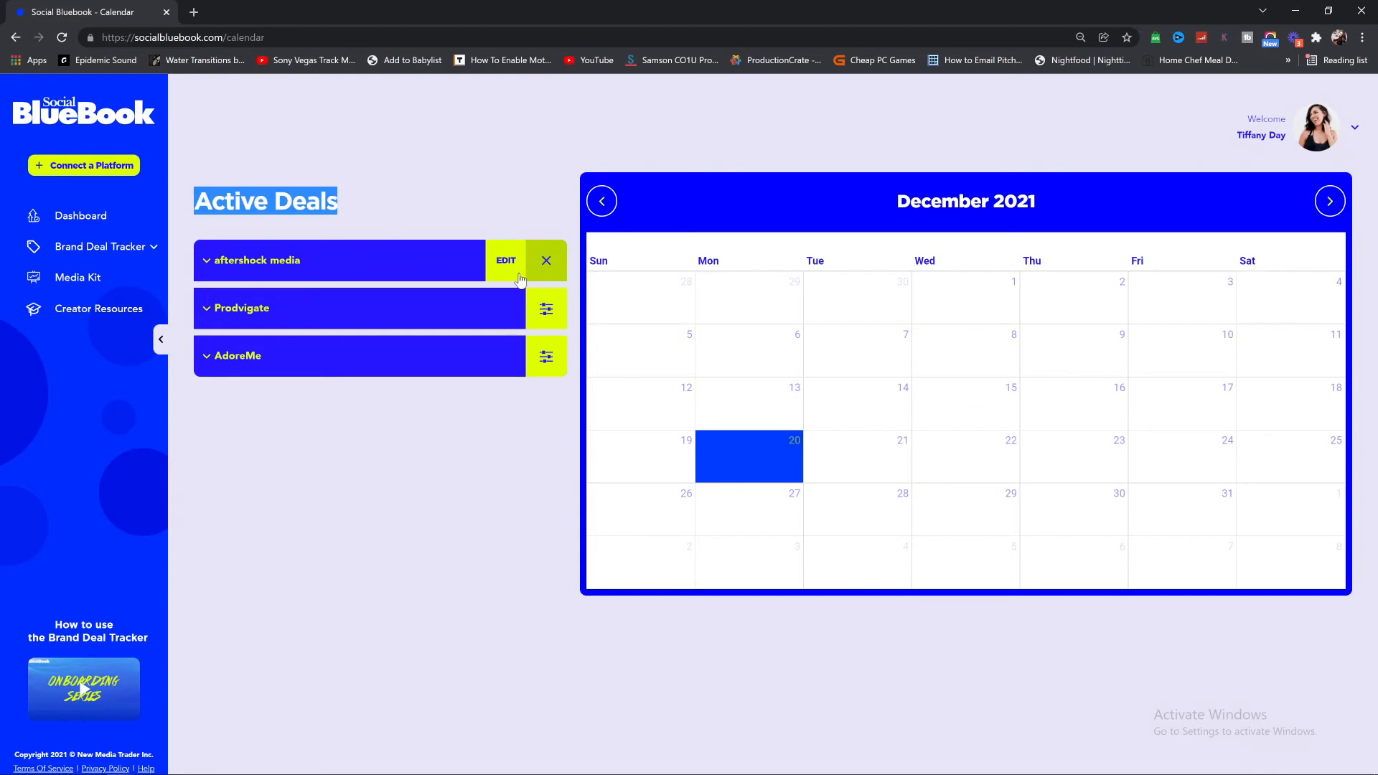
click(506, 259)
drag(860, 136, 1022, 138)
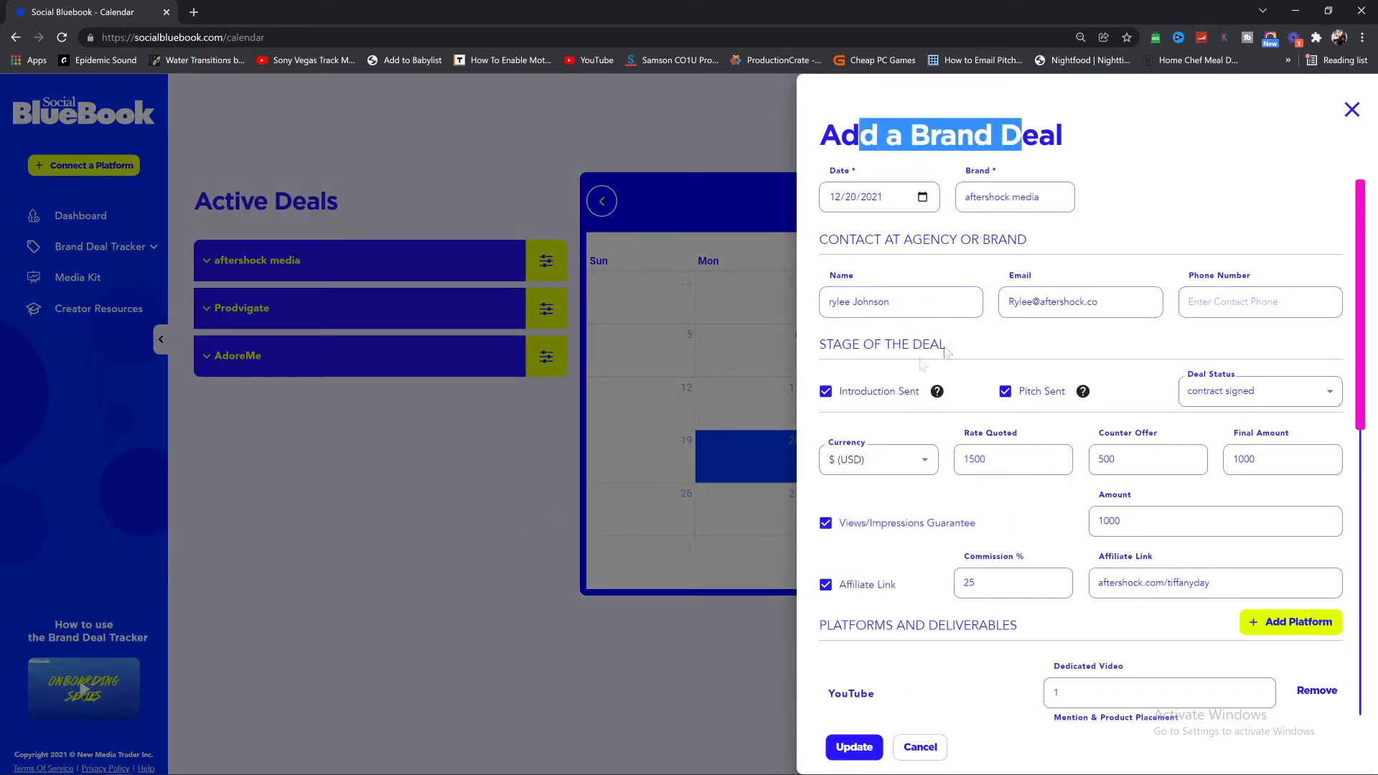
Step: Replace the Instagram dedicated photo with 1 reels post and update the deal
scroll(978, 567, down, 5)
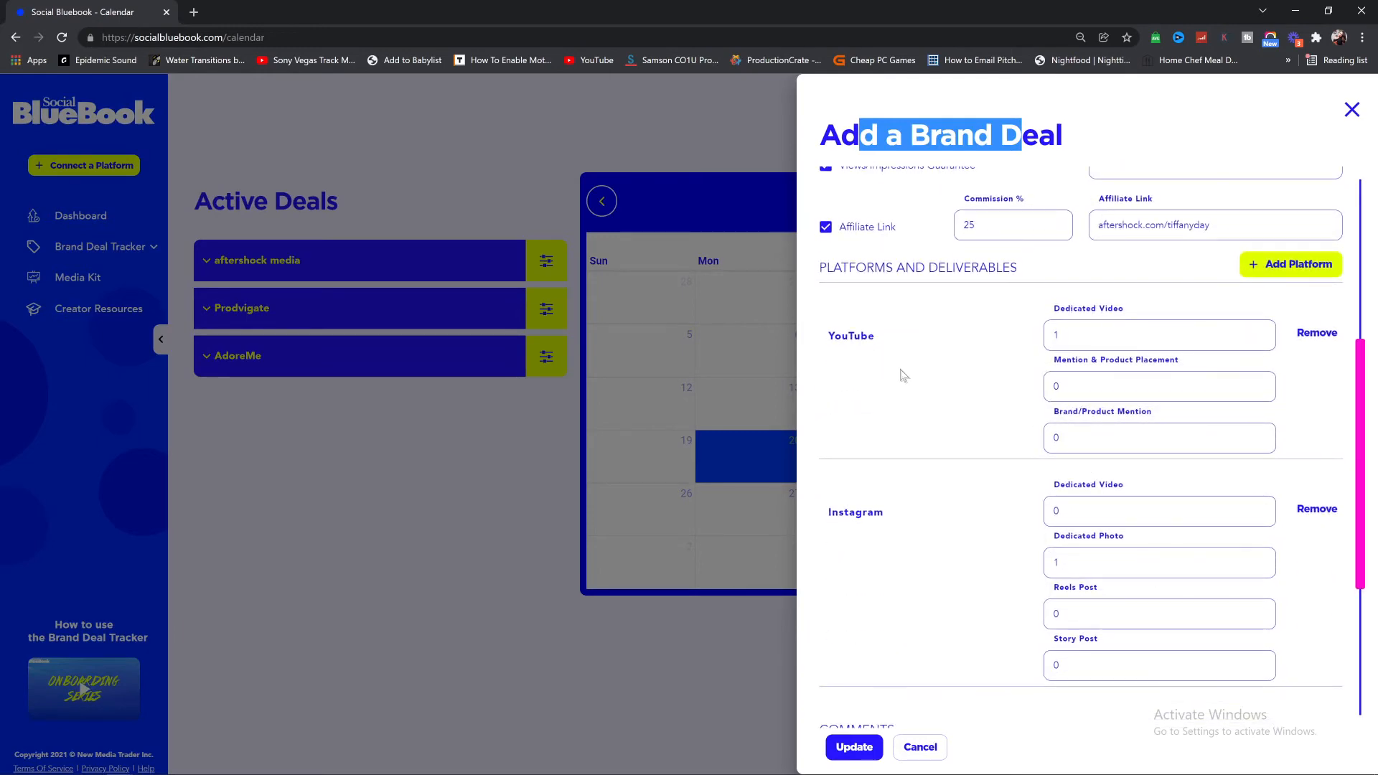
scroll(936, 659, down, 3)
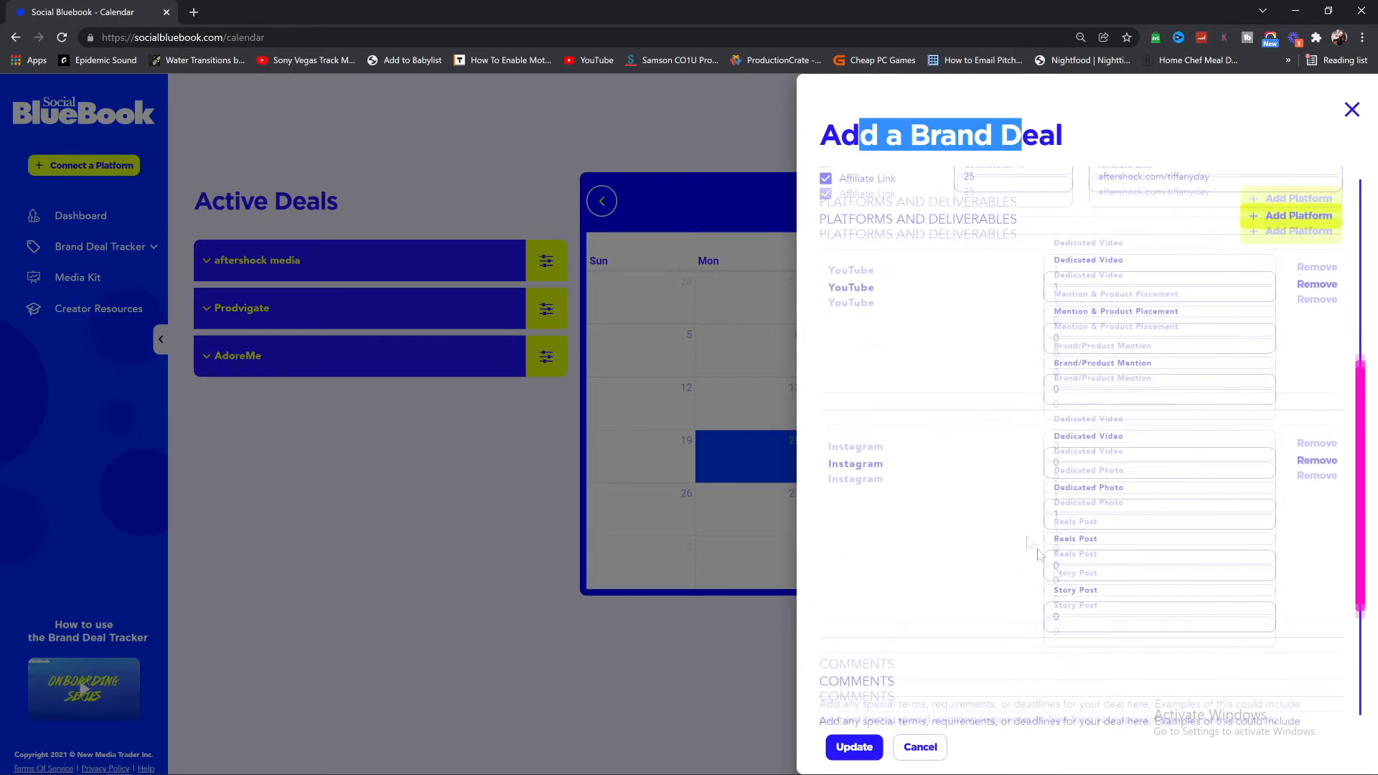
click(1096, 356)
key(BackSpace)
click(1105, 399)
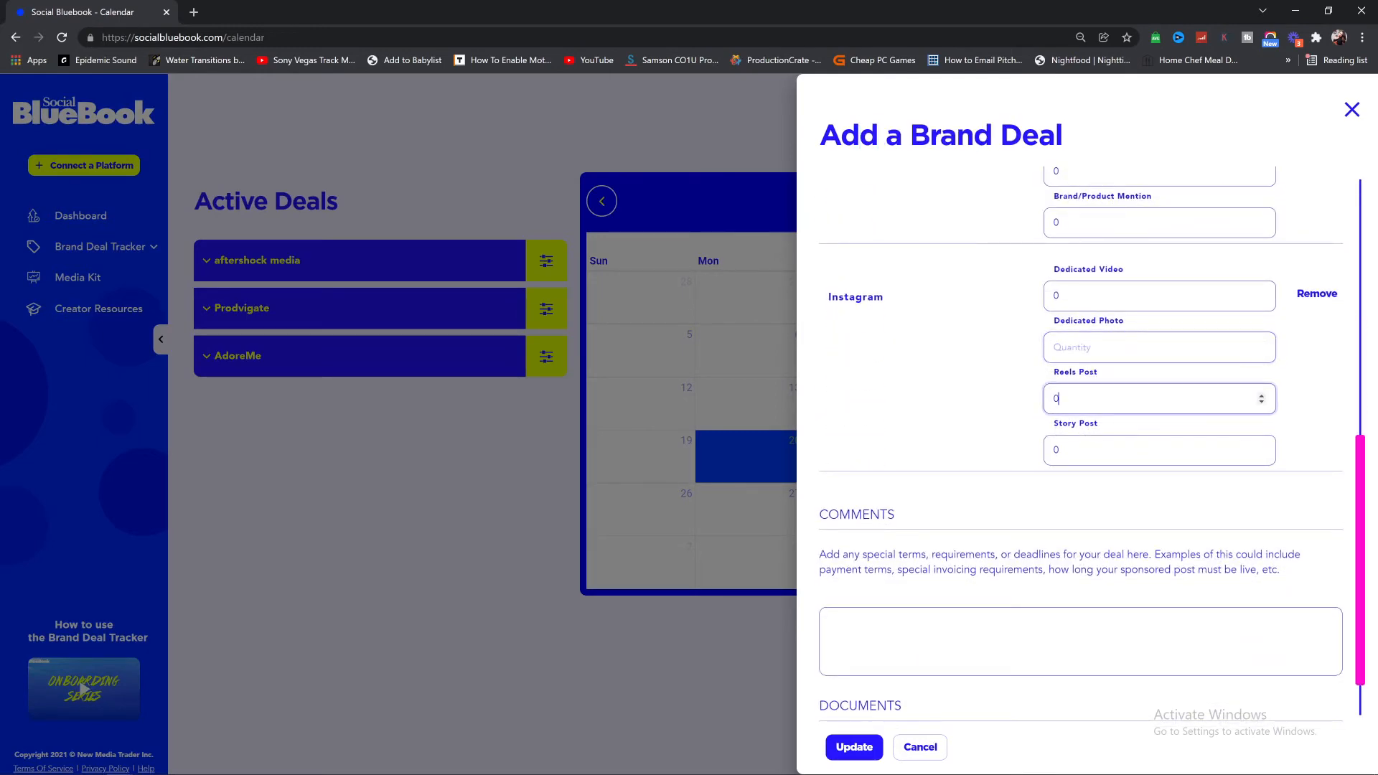
click(854, 747)
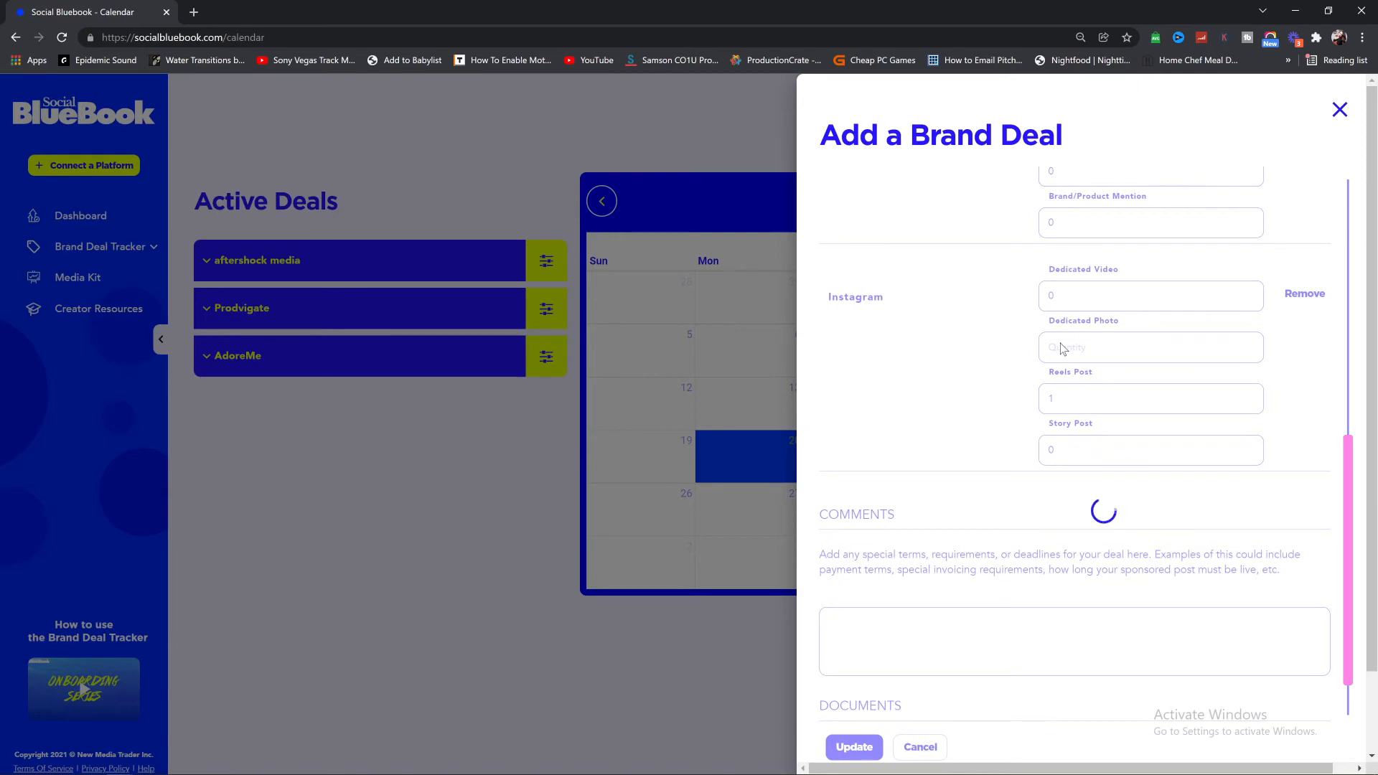
click(255, 545)
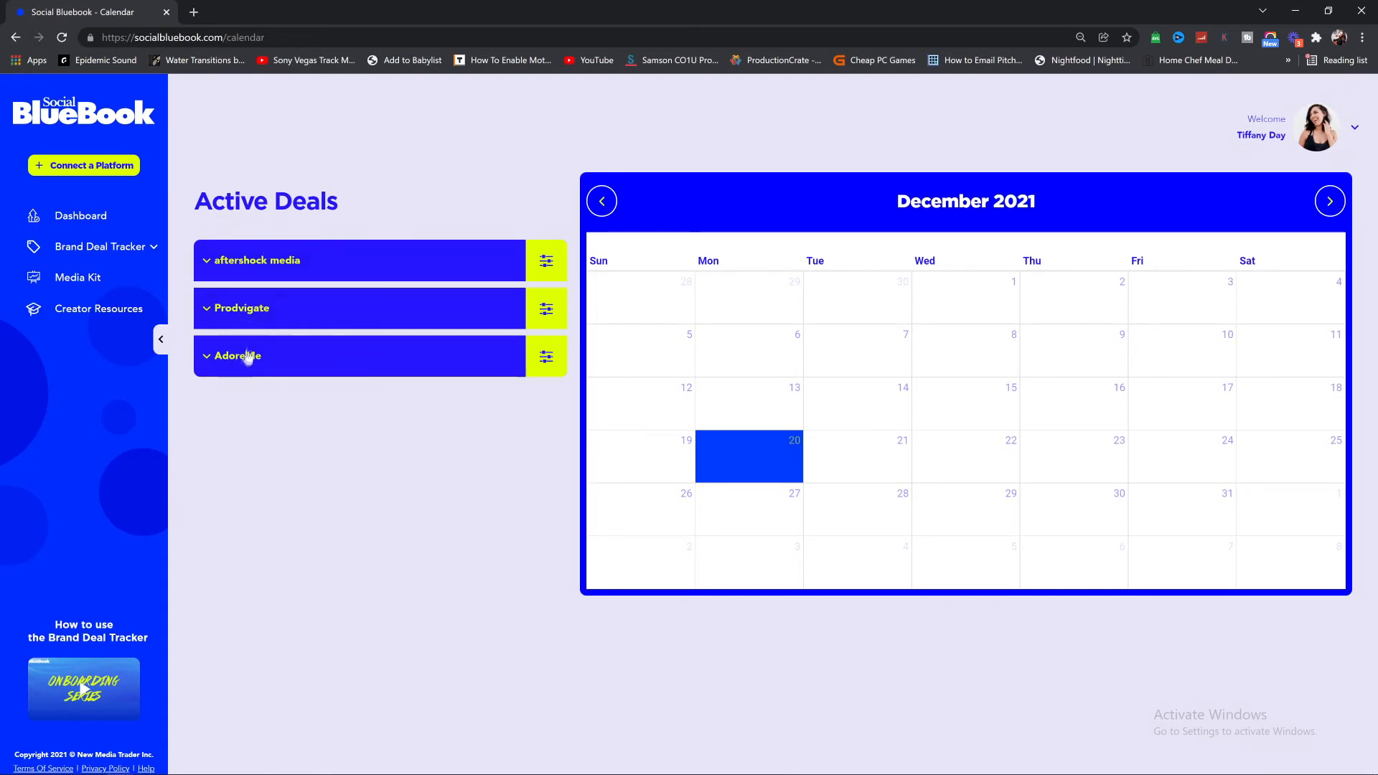
Step: Expand aftershock media's YouTube deliverables and open the Dedicated Video's edit form
click(244, 260)
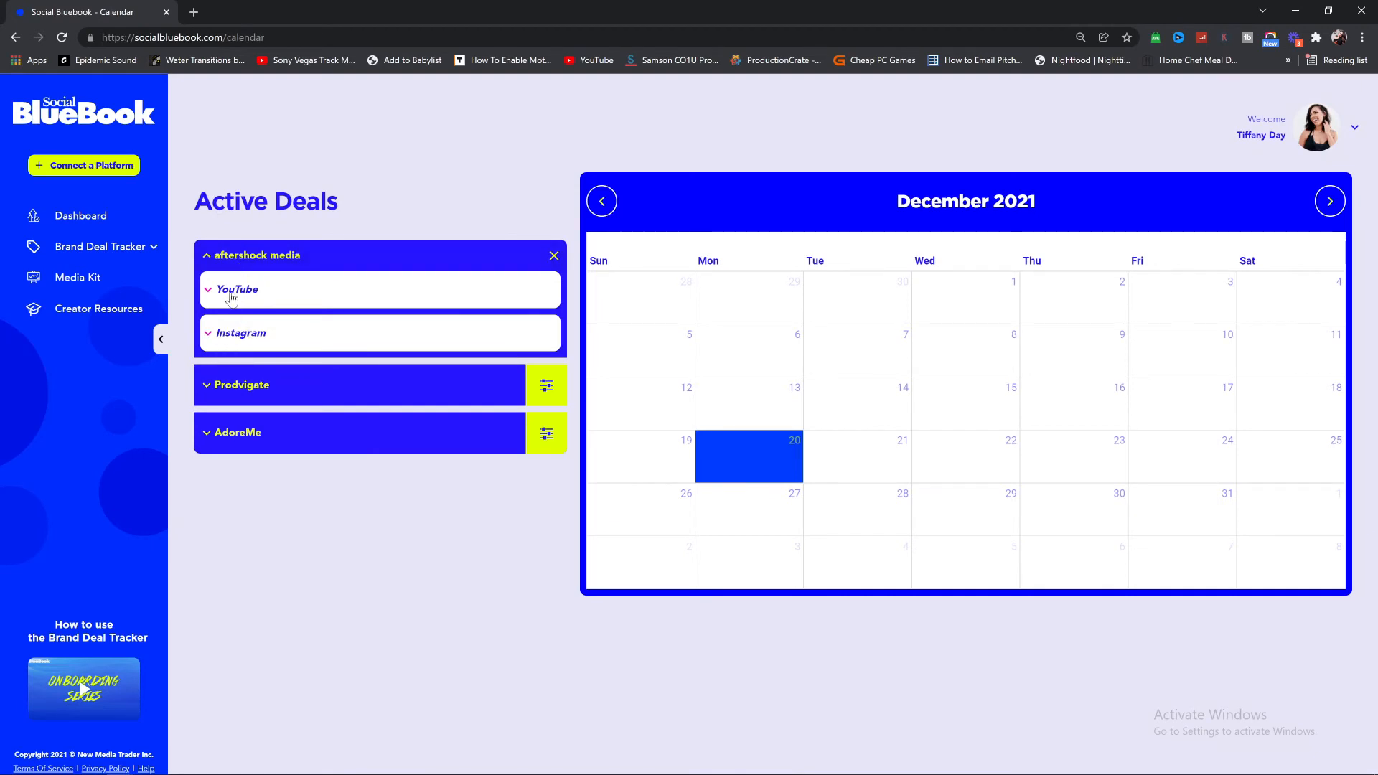
click(231, 296)
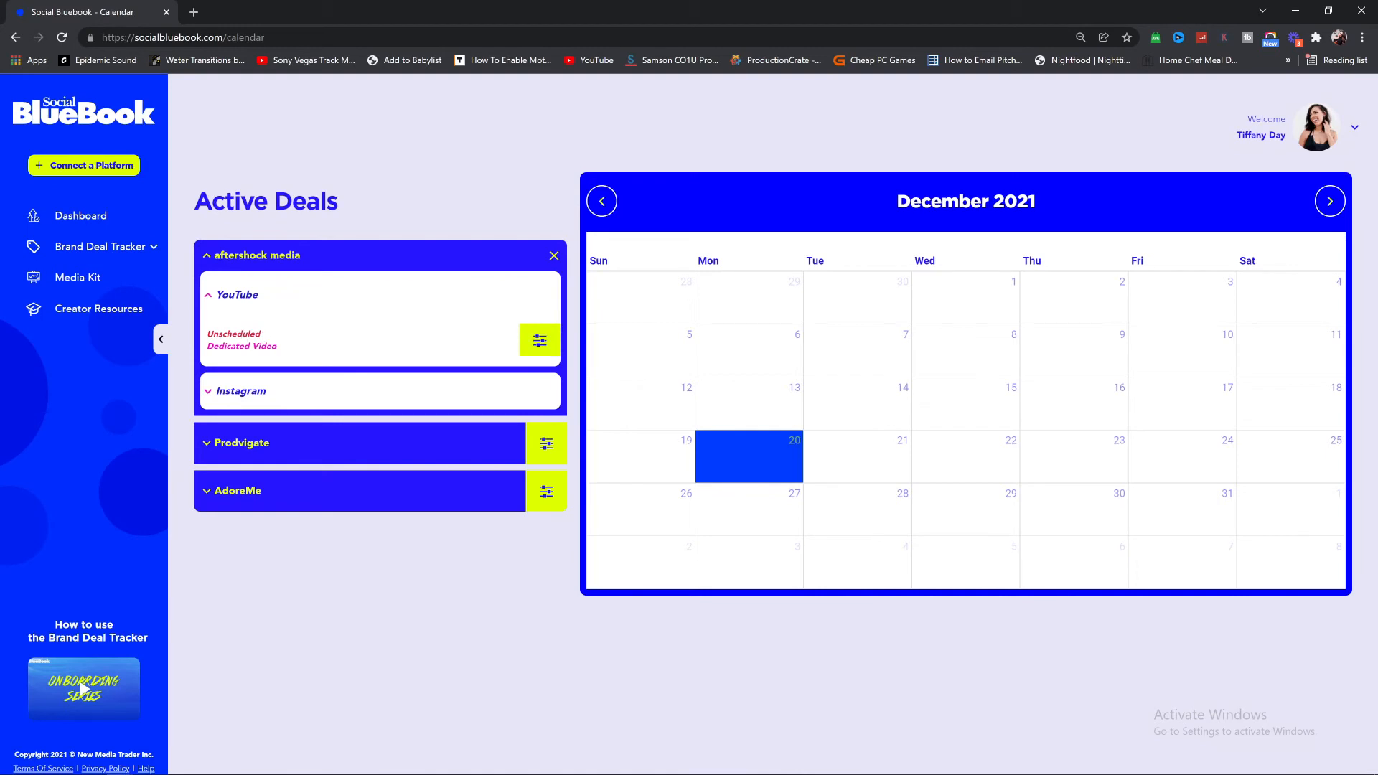
click(540, 343)
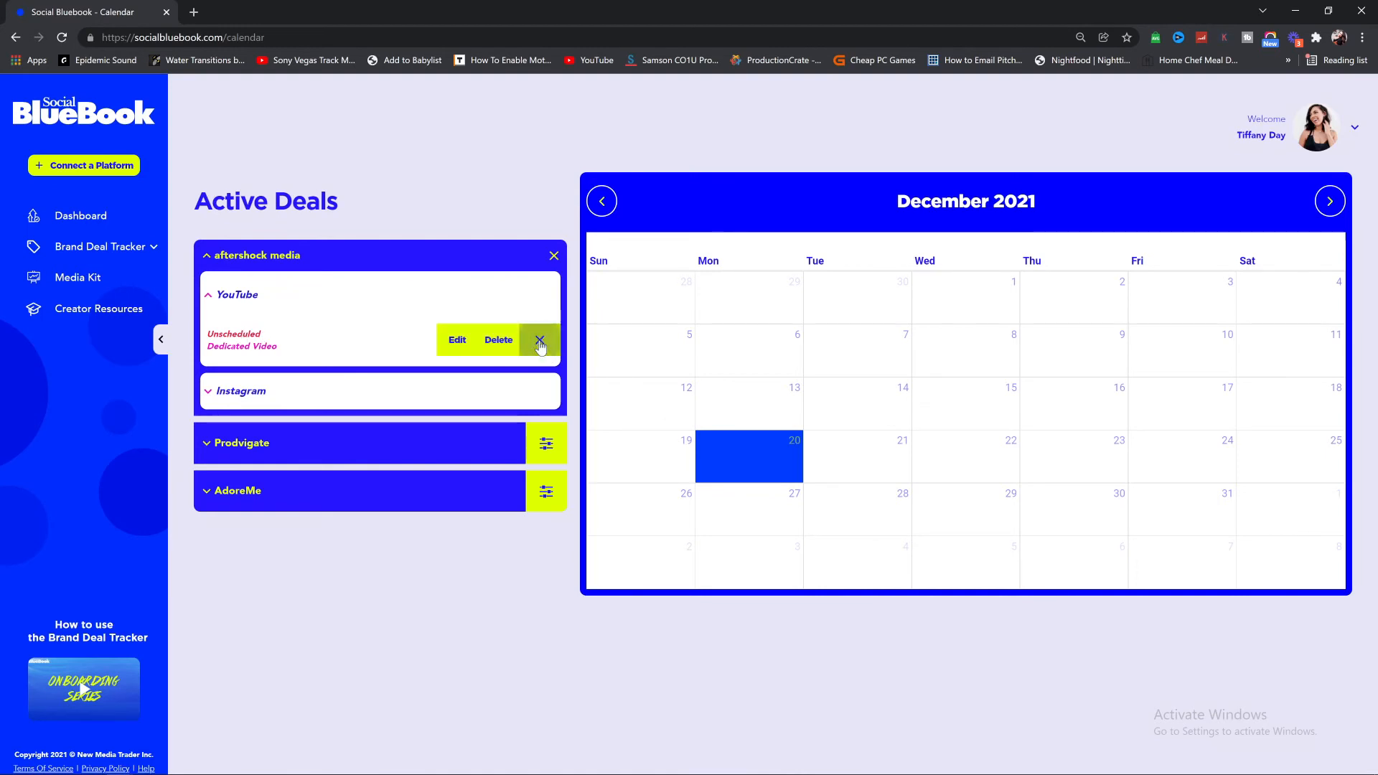
click(488, 346)
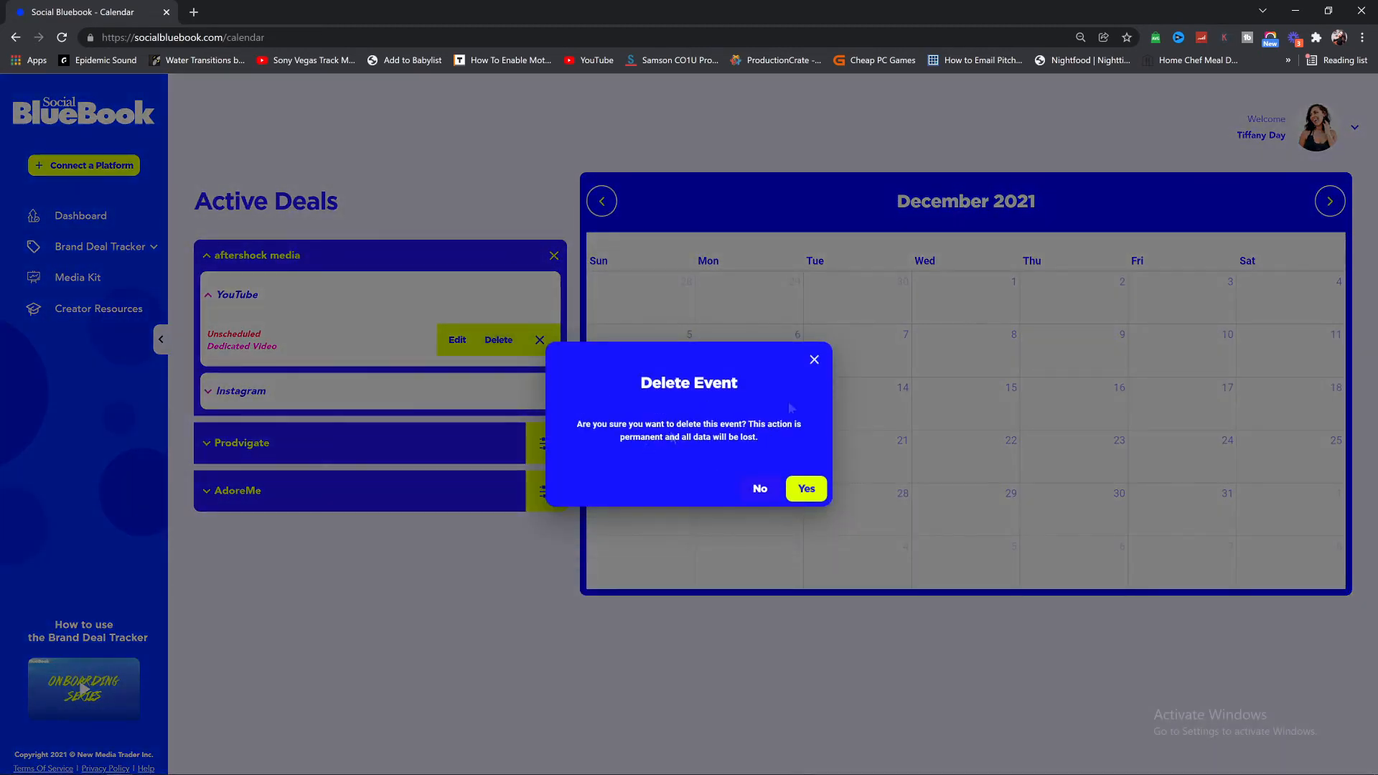
click(814, 359)
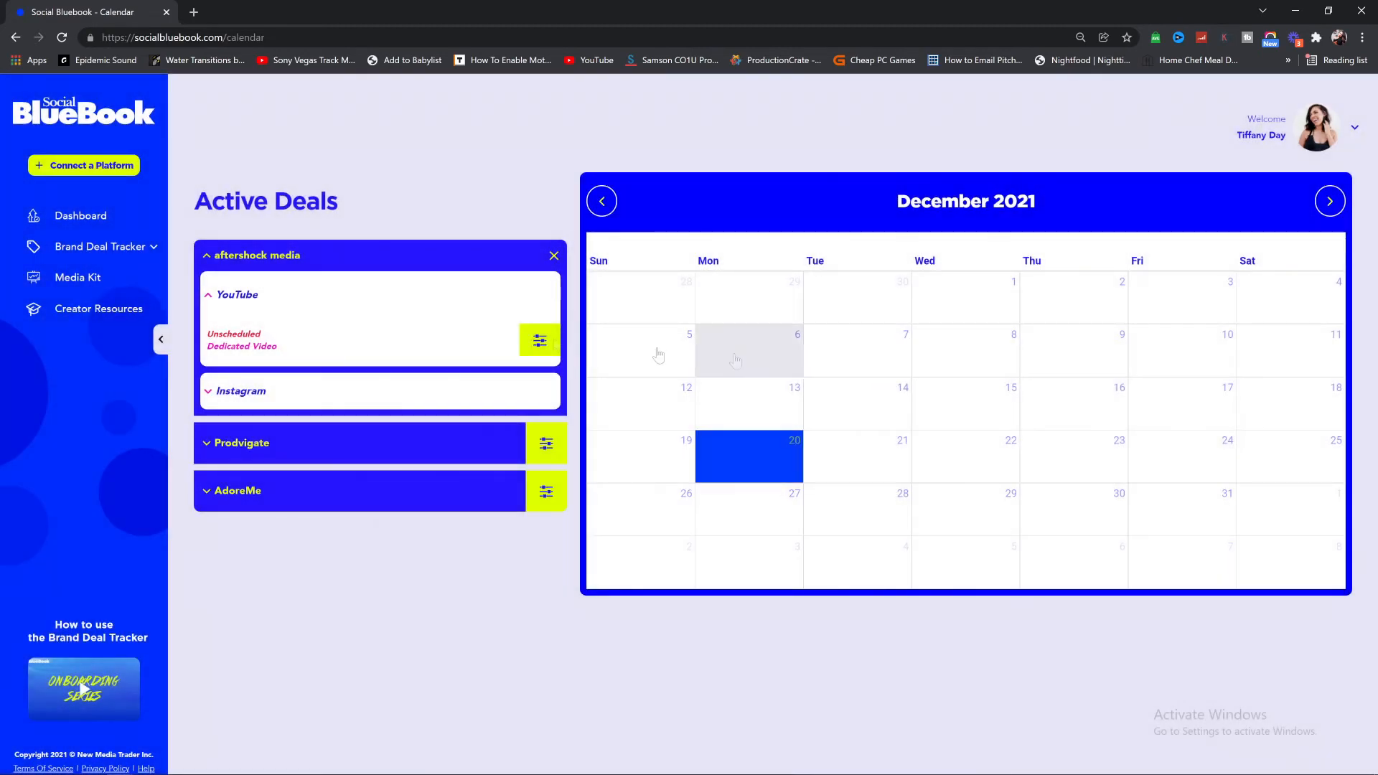
click(531, 348)
click(459, 352)
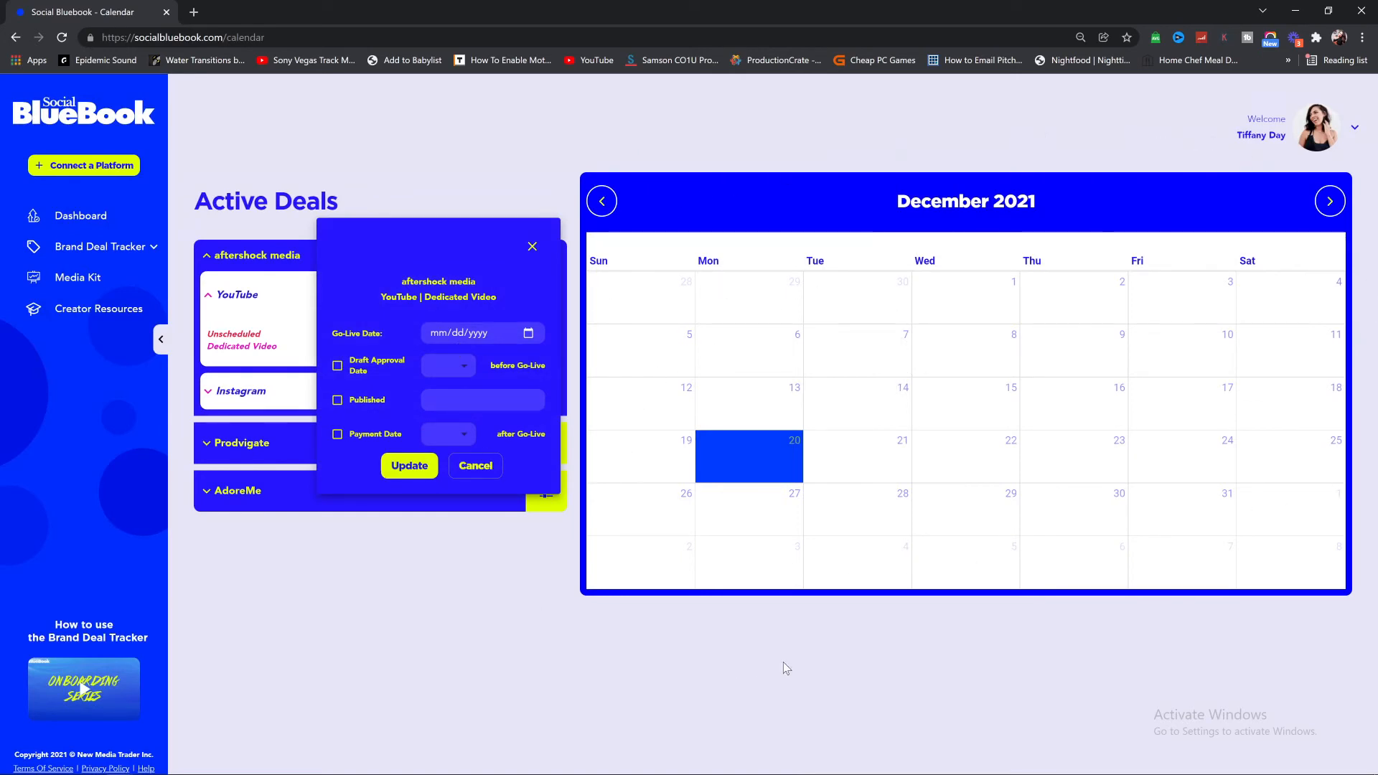
Step: Set the YouTube video's go-live to January 7, 2022, with 10-day draft approval and 15-day payment enabled, and save
drag(340, 338, 384, 340)
click(529, 334)
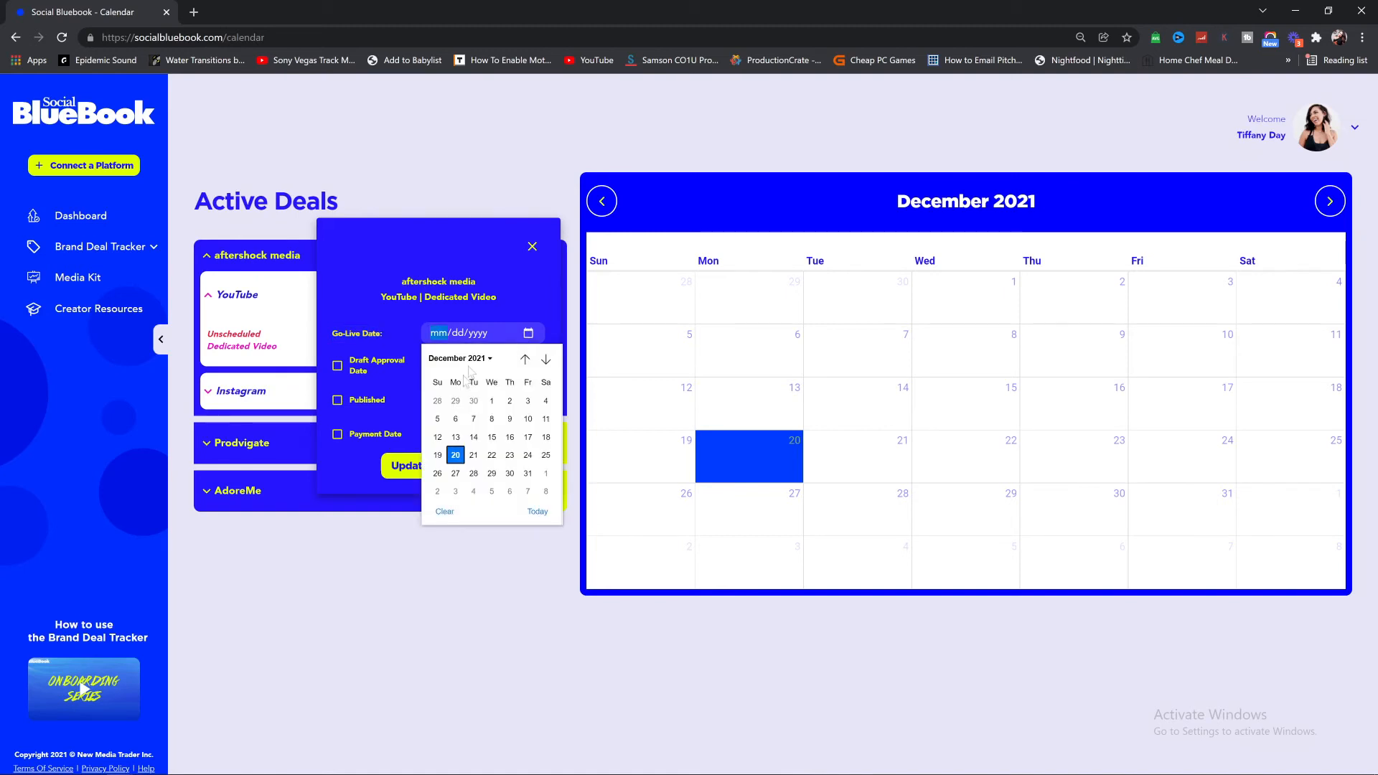
click(527, 491)
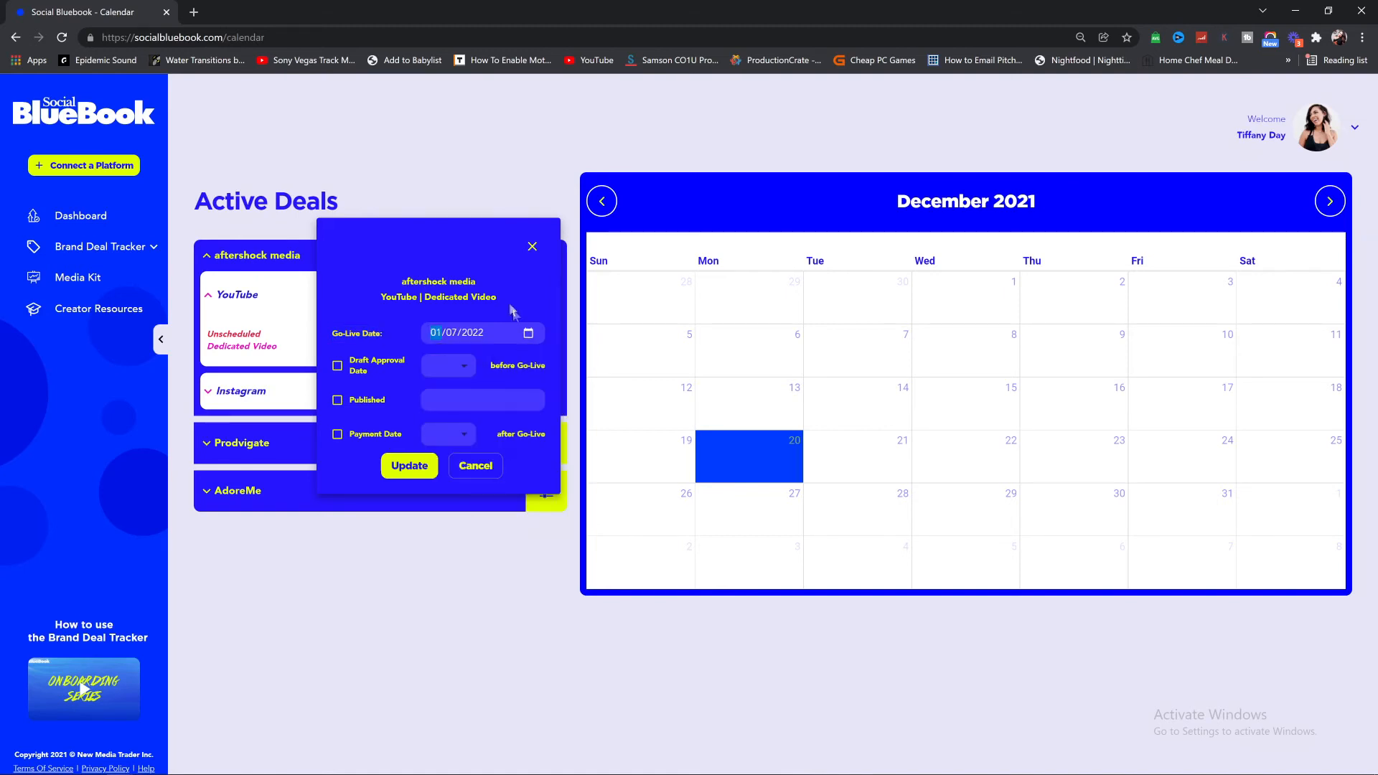
click(445, 371)
click(442, 334)
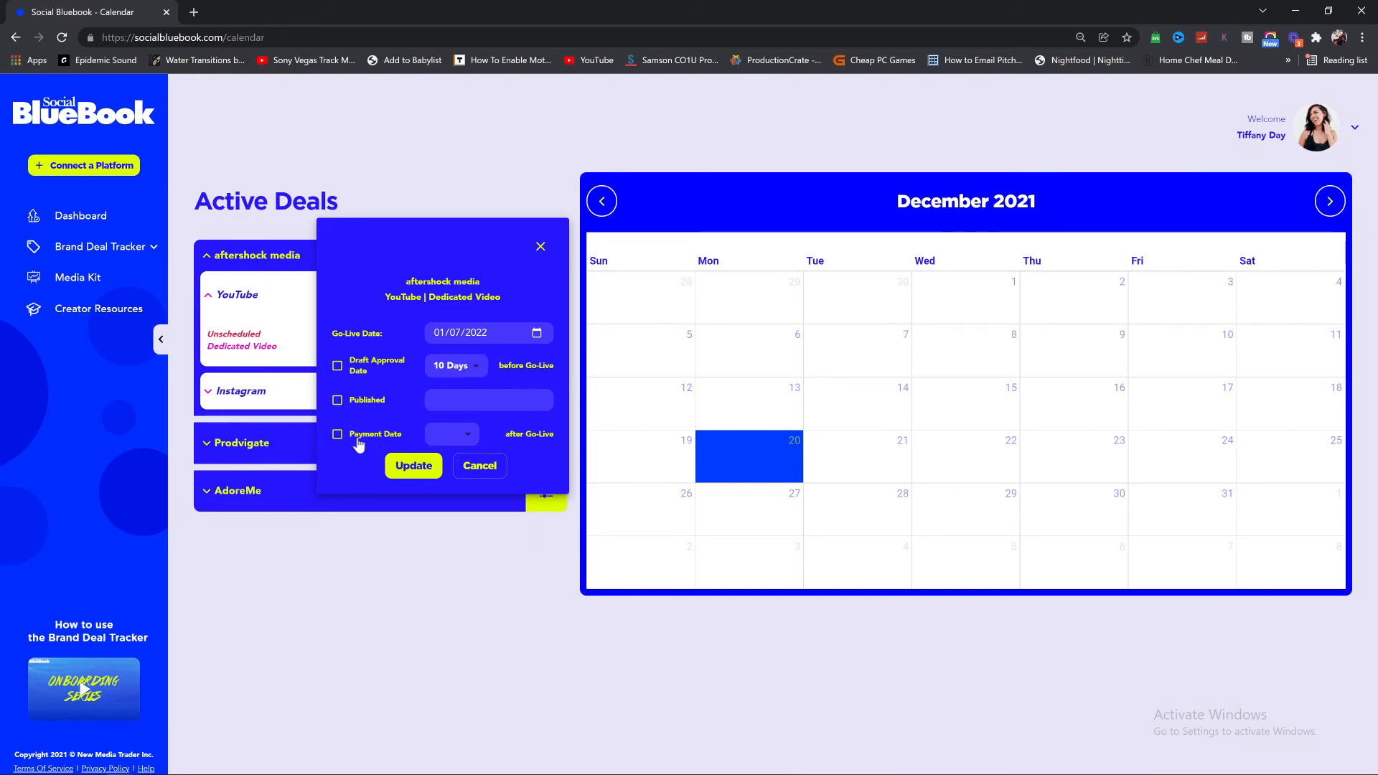
click(448, 438)
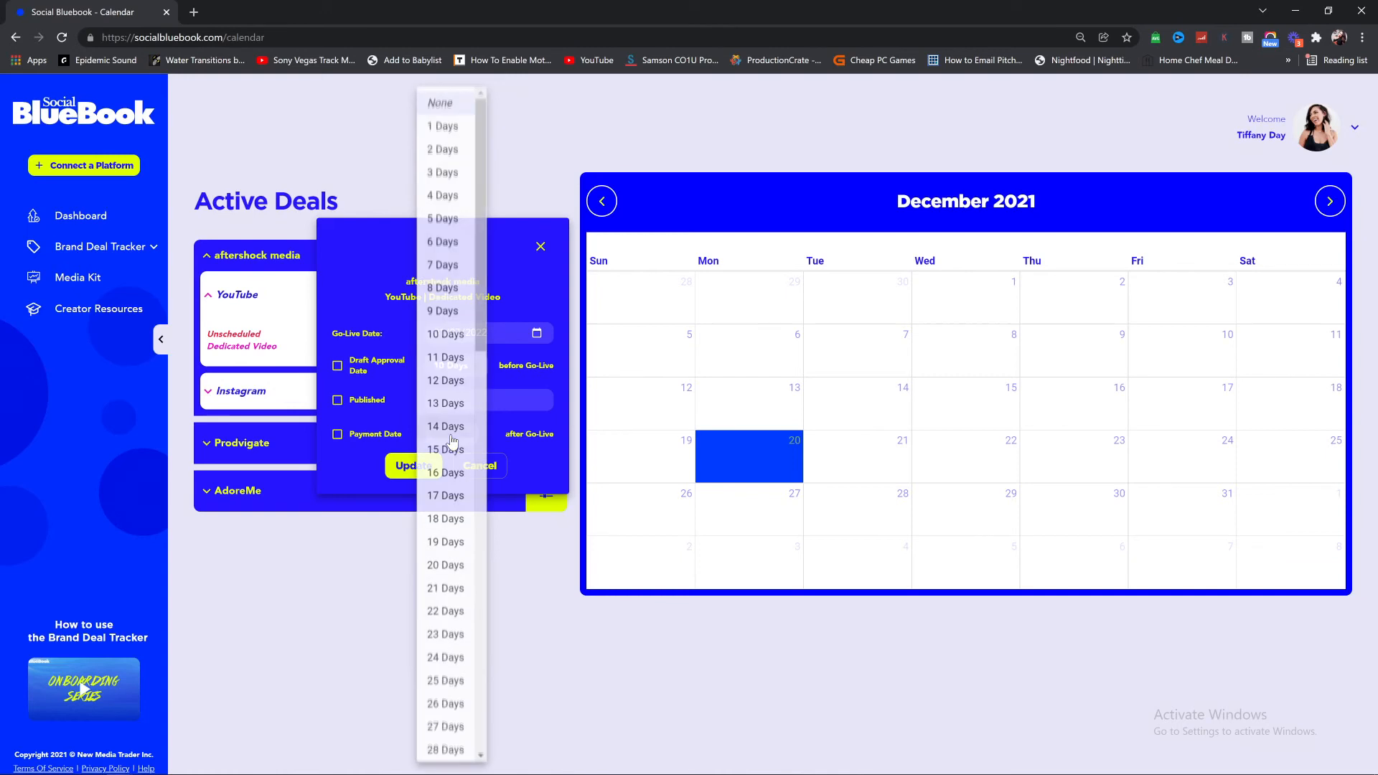
click(451, 452)
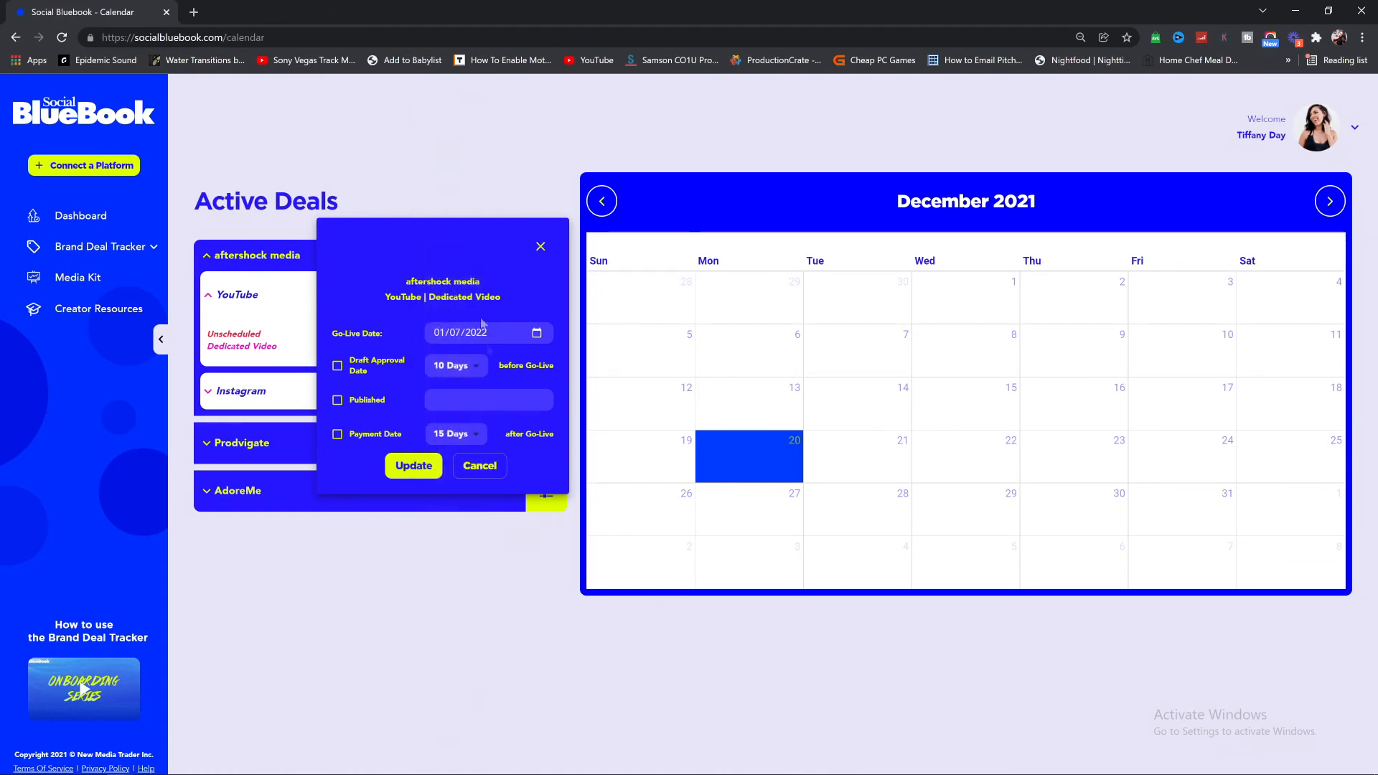
click(329, 366)
click(328, 434)
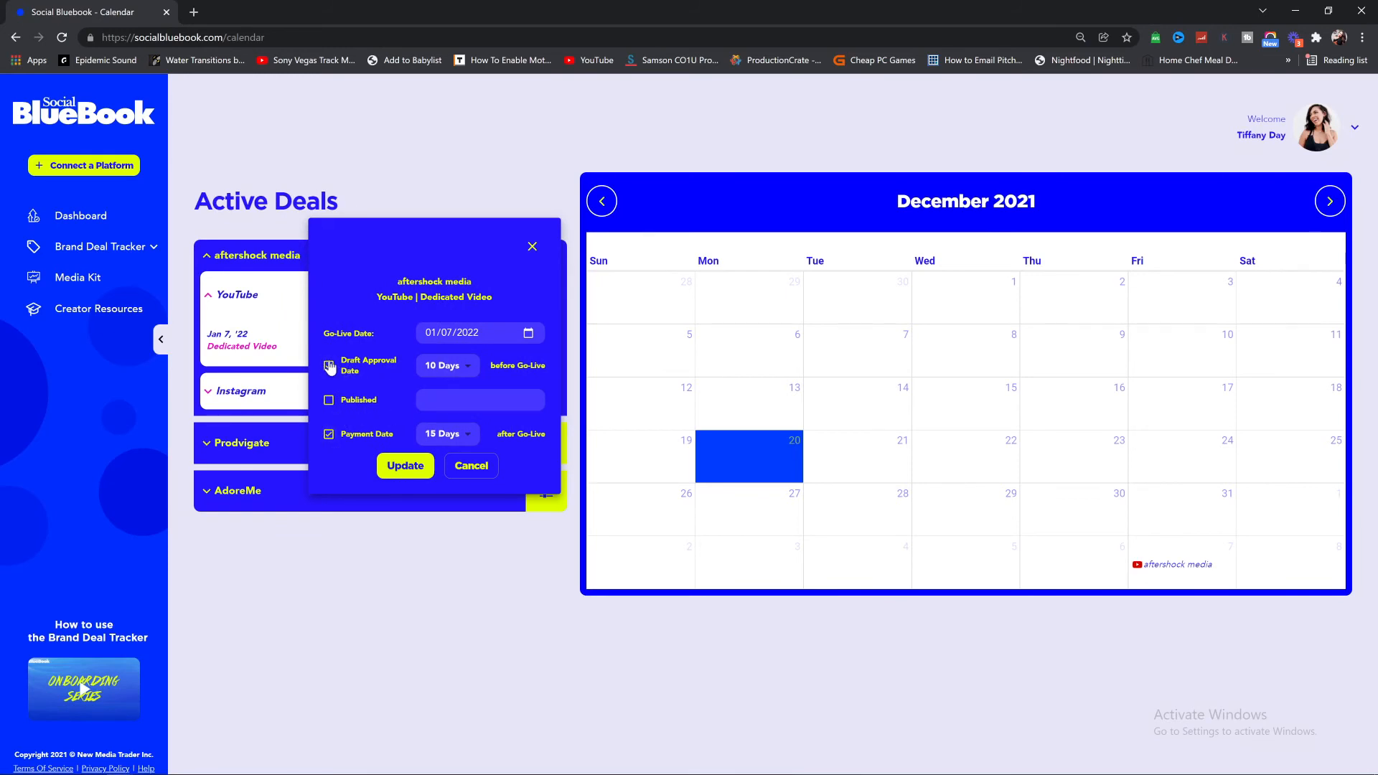
click(396, 467)
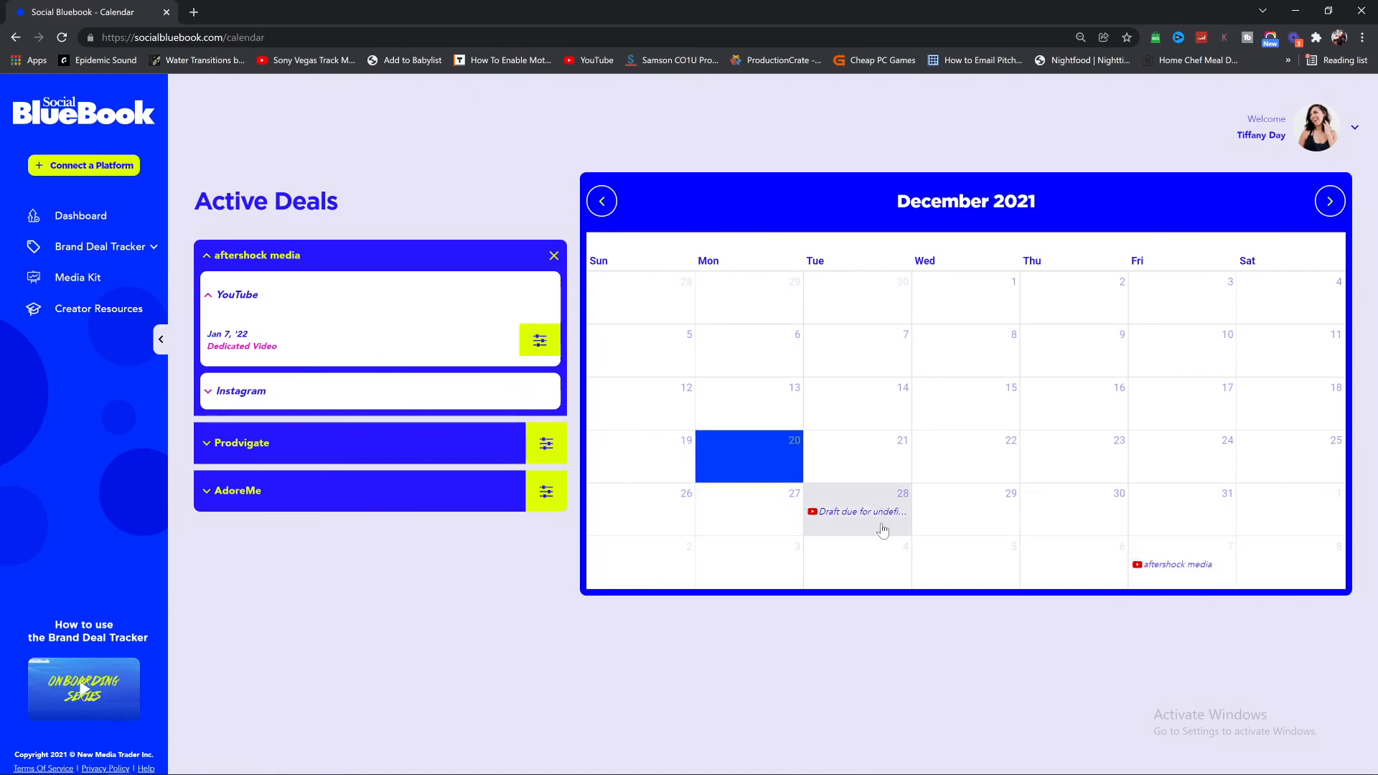
Step: Mark the January 7 aftershock media YouTube video as published with its pasted video link
click(1329, 214)
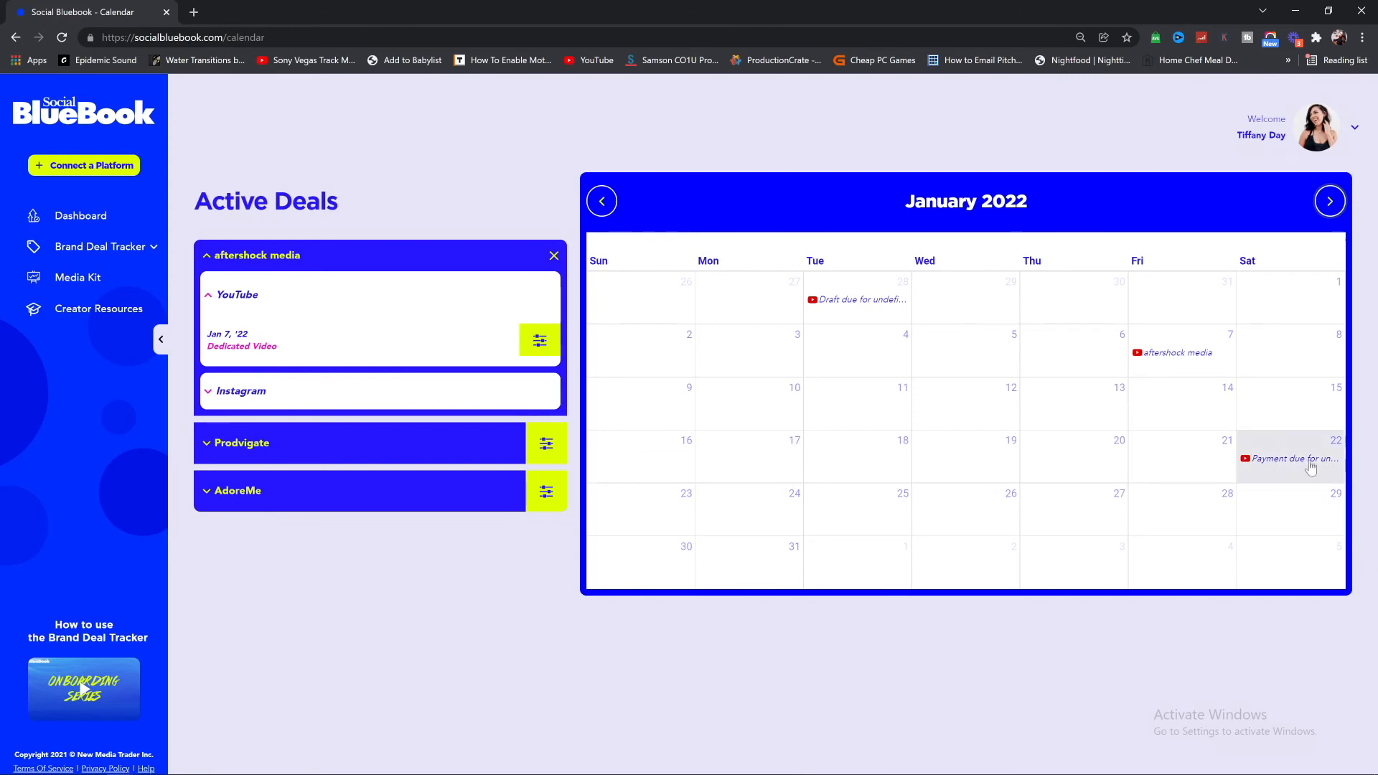
click(1177, 352)
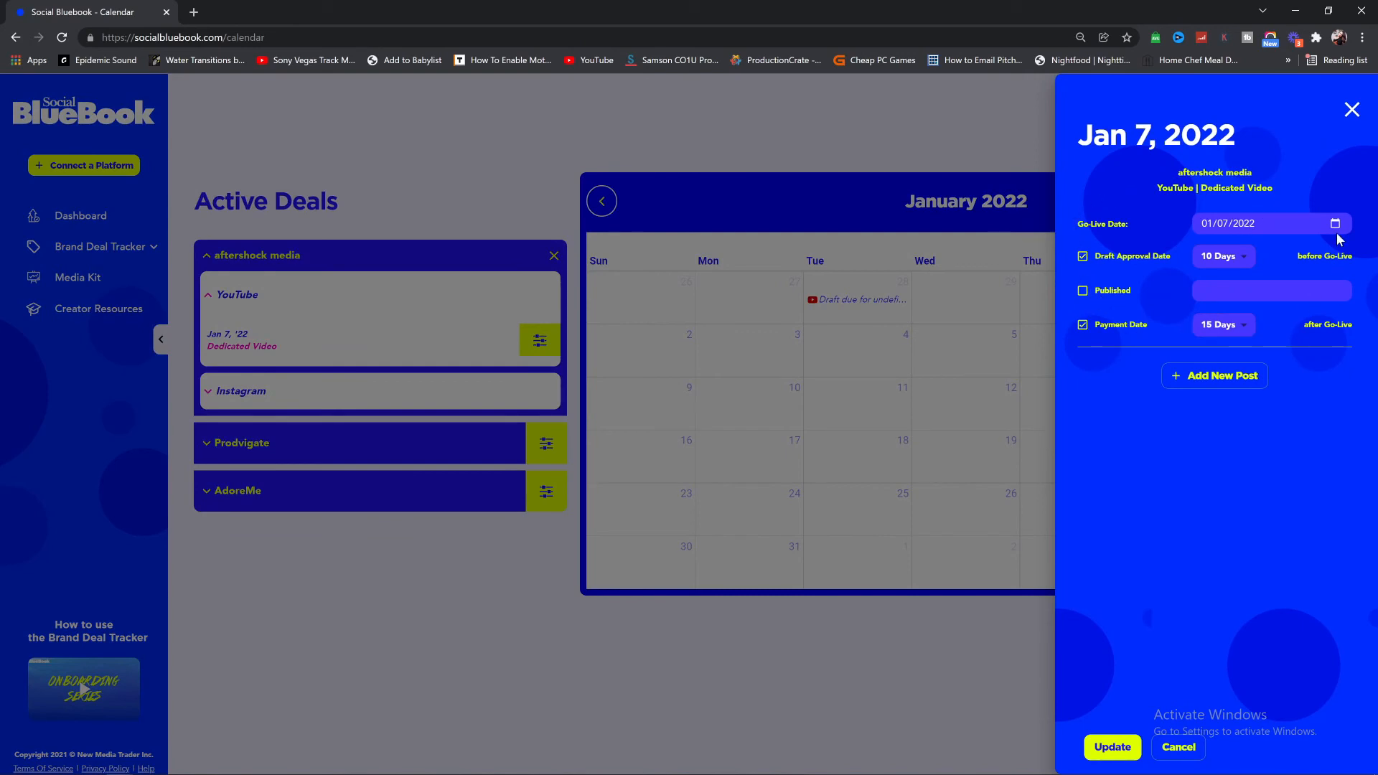
click(1083, 293)
text(https://www.youtube.com/watch?v=f2XUac_MNaQ)
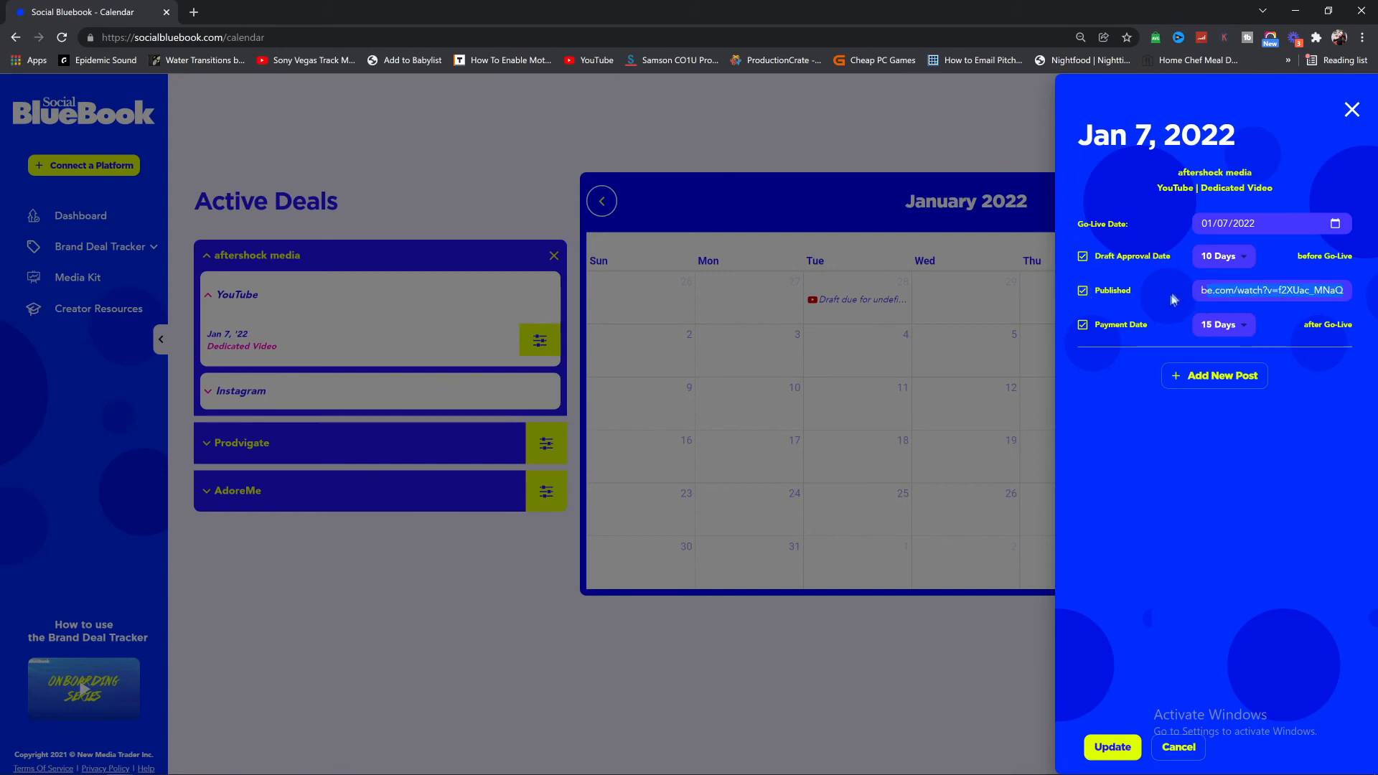
click(1109, 749)
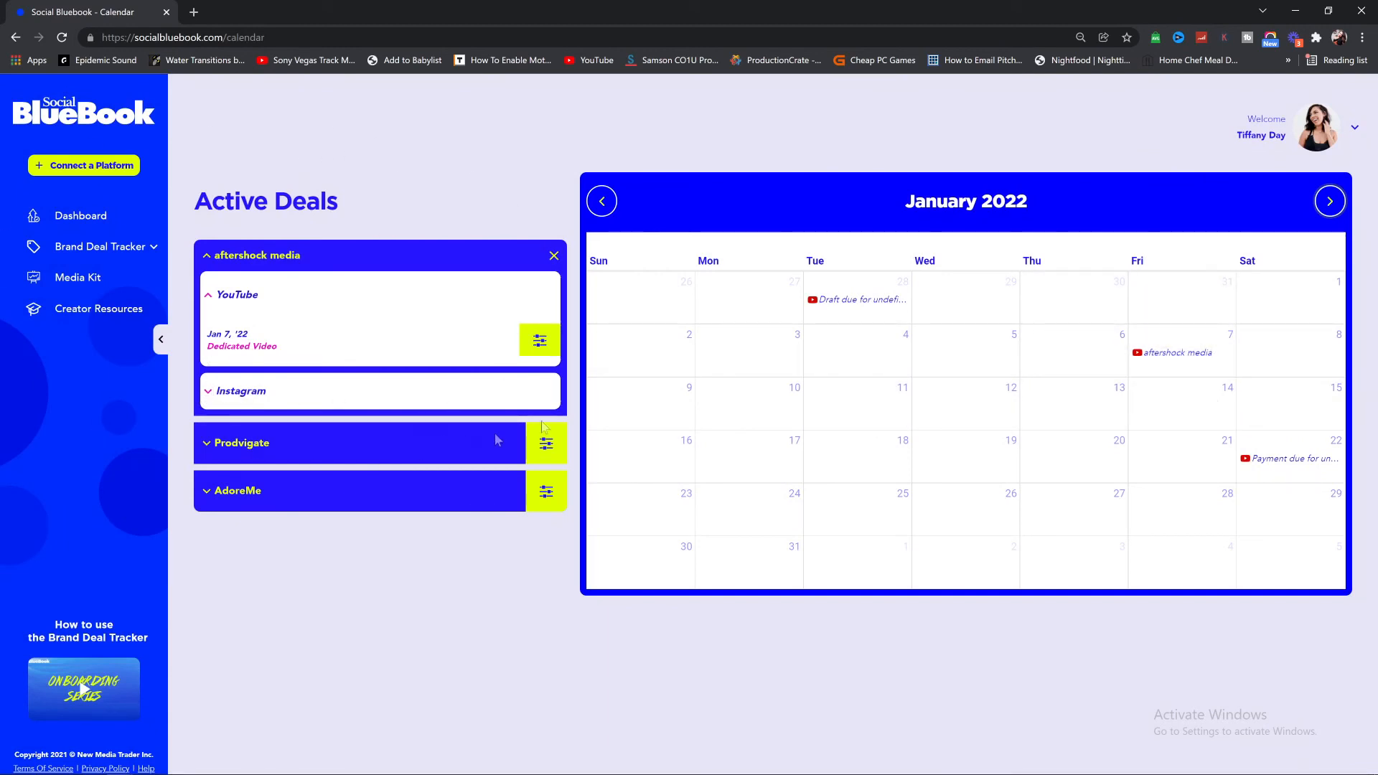
Step: Edit the aftershock media Instagram deliverable and set its go-live date to January 10, 2022
click(241, 392)
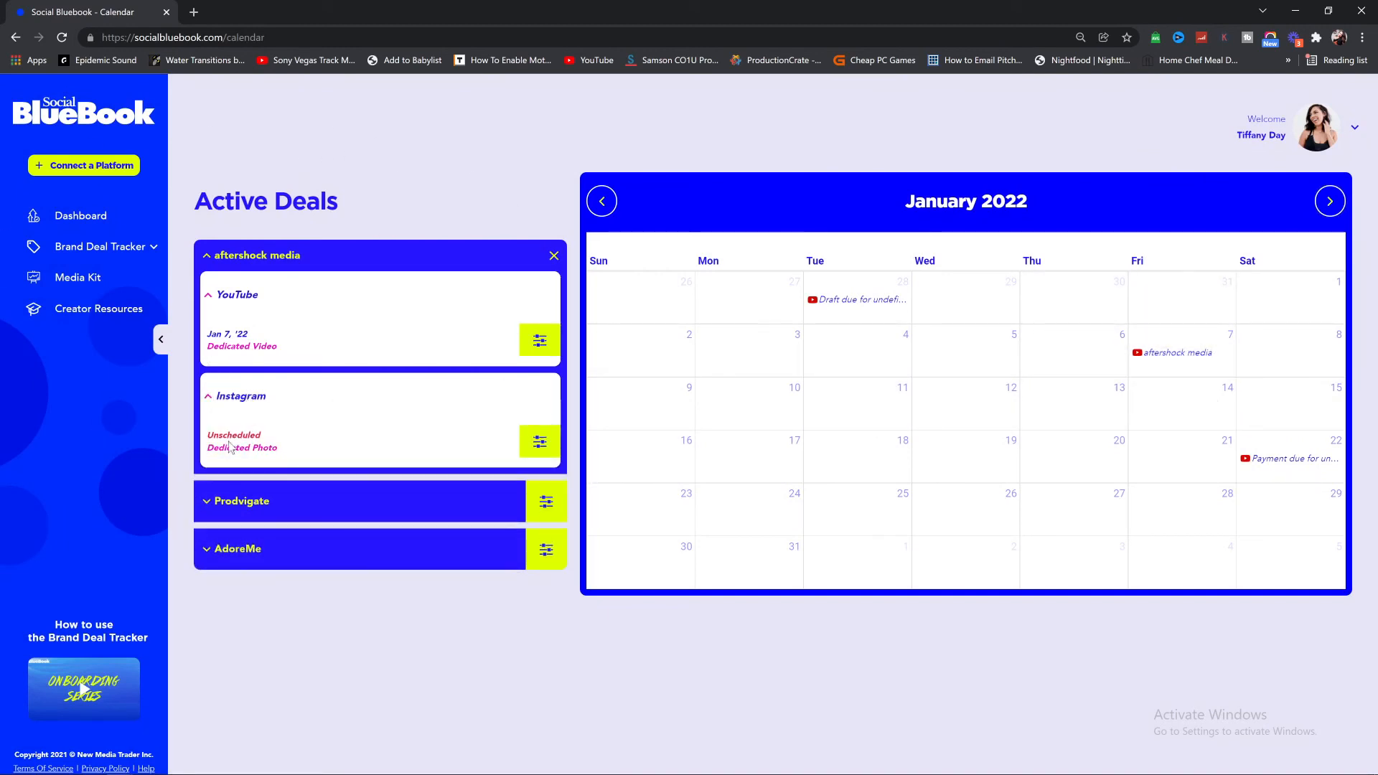
click(539, 441)
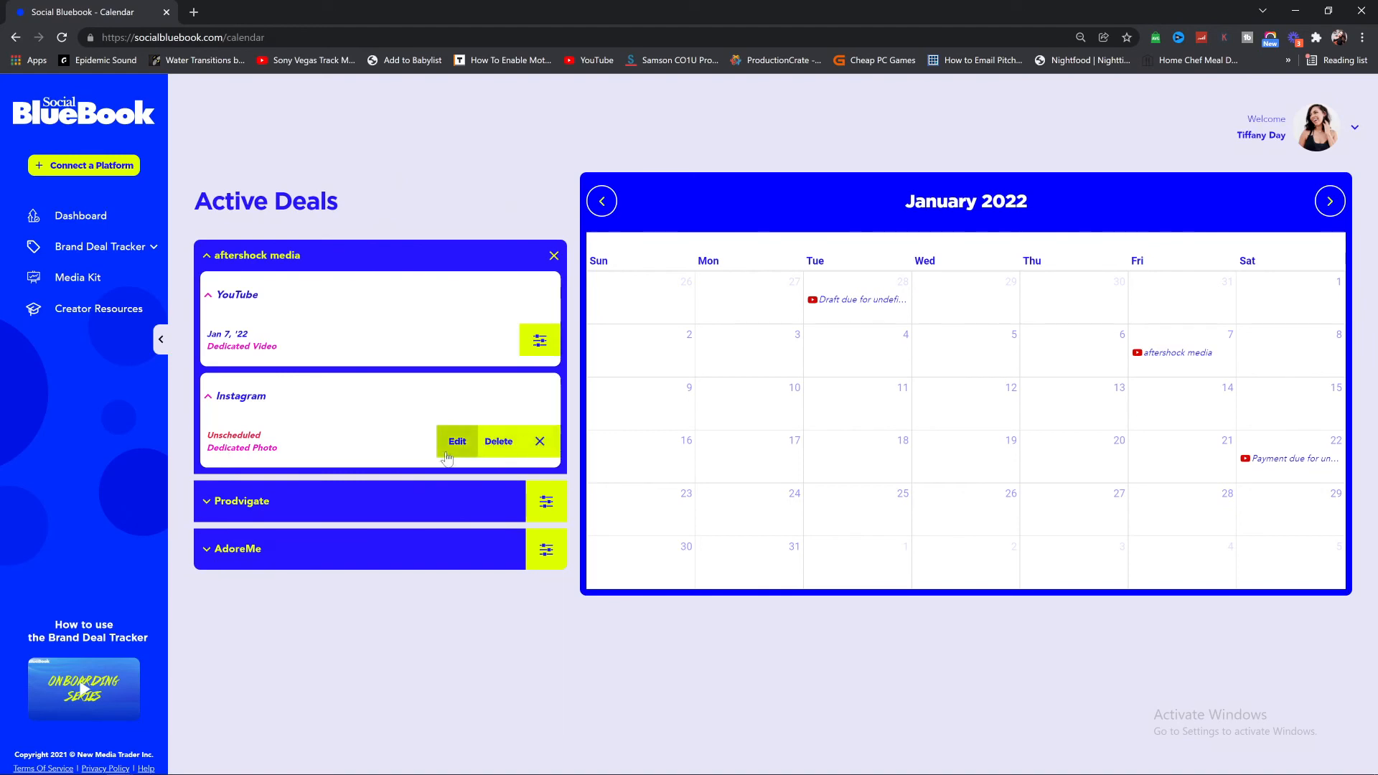
click(457, 441)
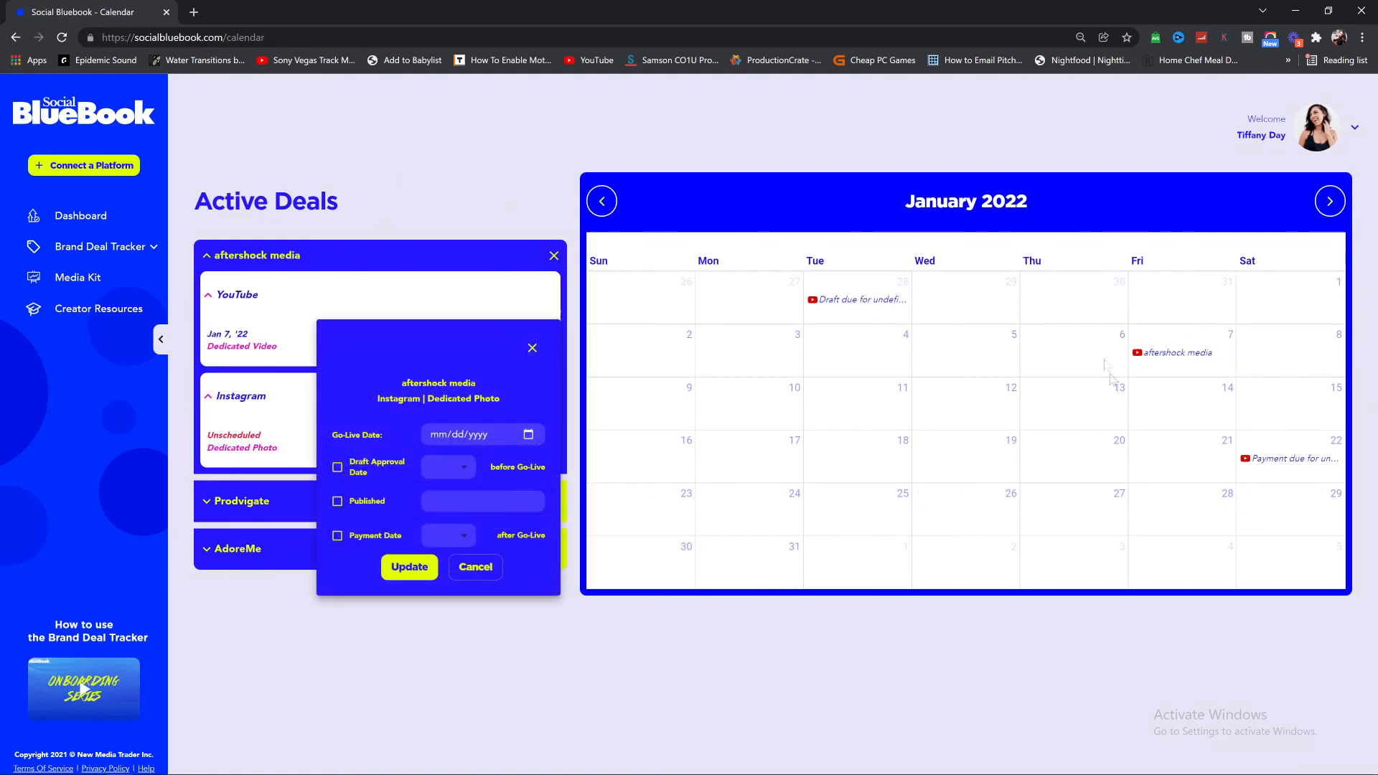
click(489, 434)
click(529, 434)
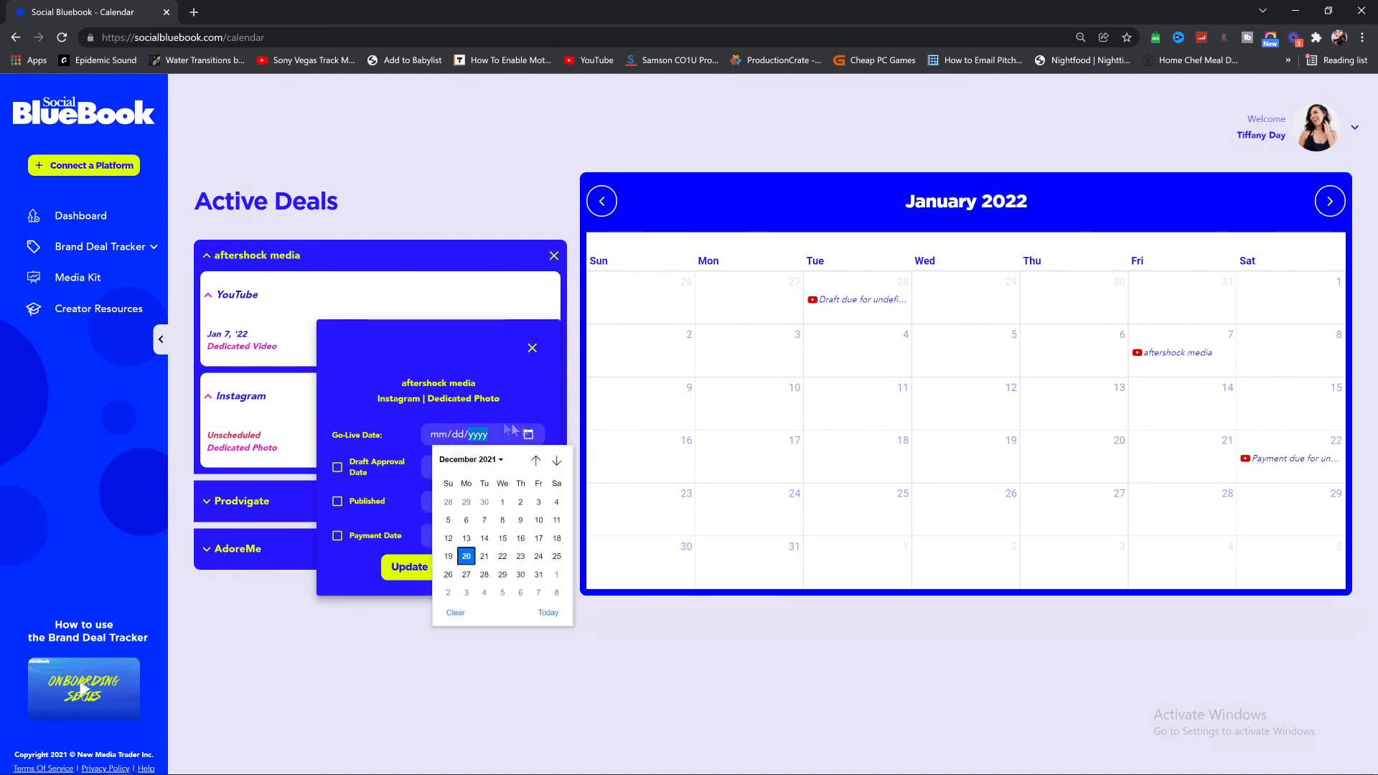
click(557, 460)
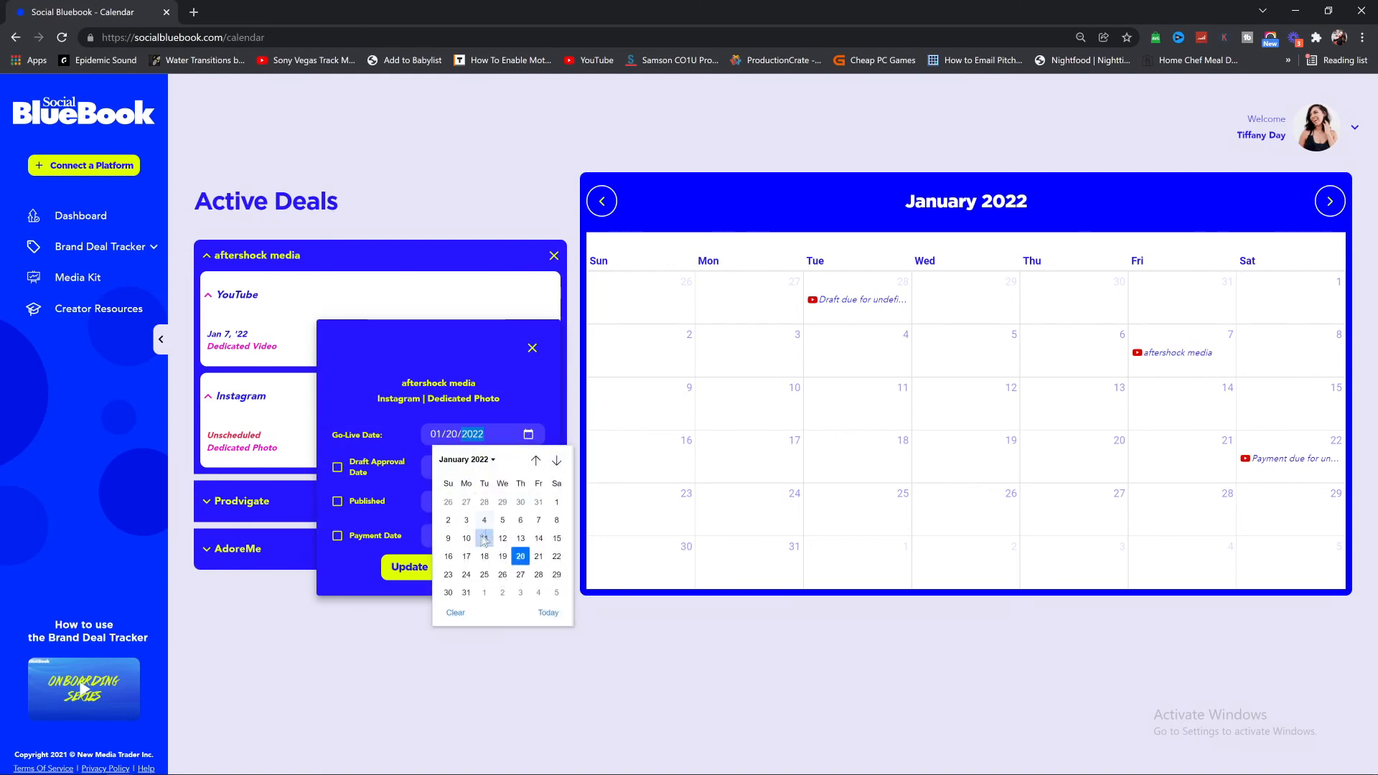
click(467, 538)
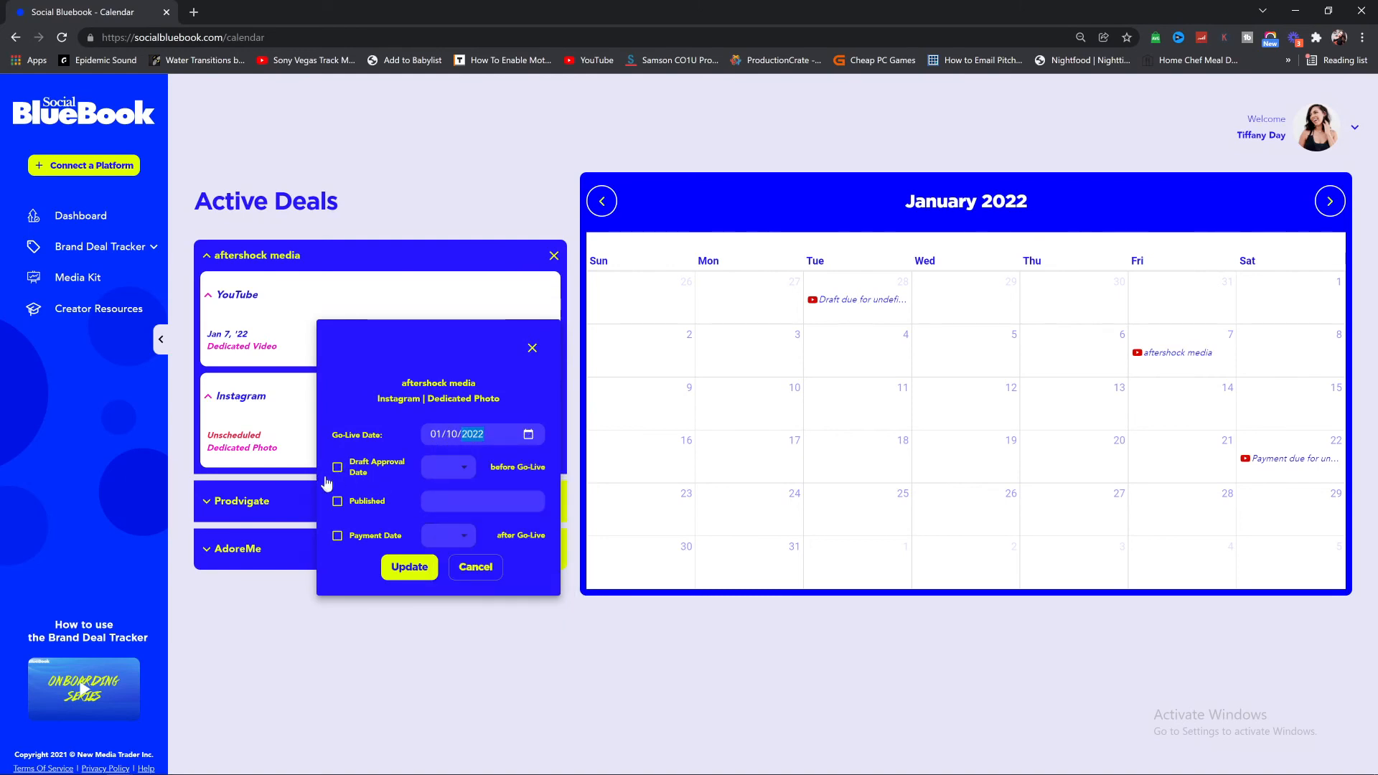
Step: Enable draft approval 10 days before and payment 15 days after go-live, and save the schedule
click(337, 468)
click(449, 467)
click(449, 335)
click(337, 535)
click(450, 535)
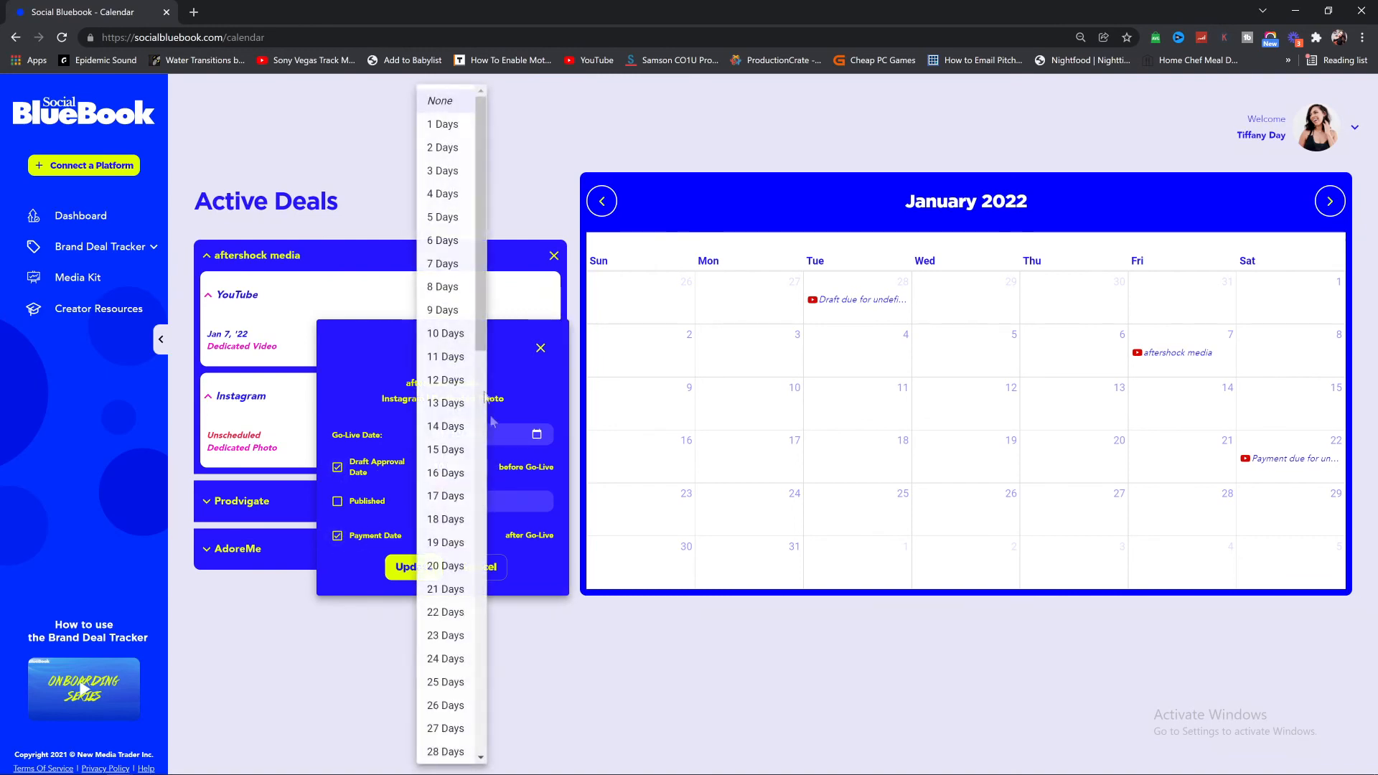
click(445, 452)
click(414, 567)
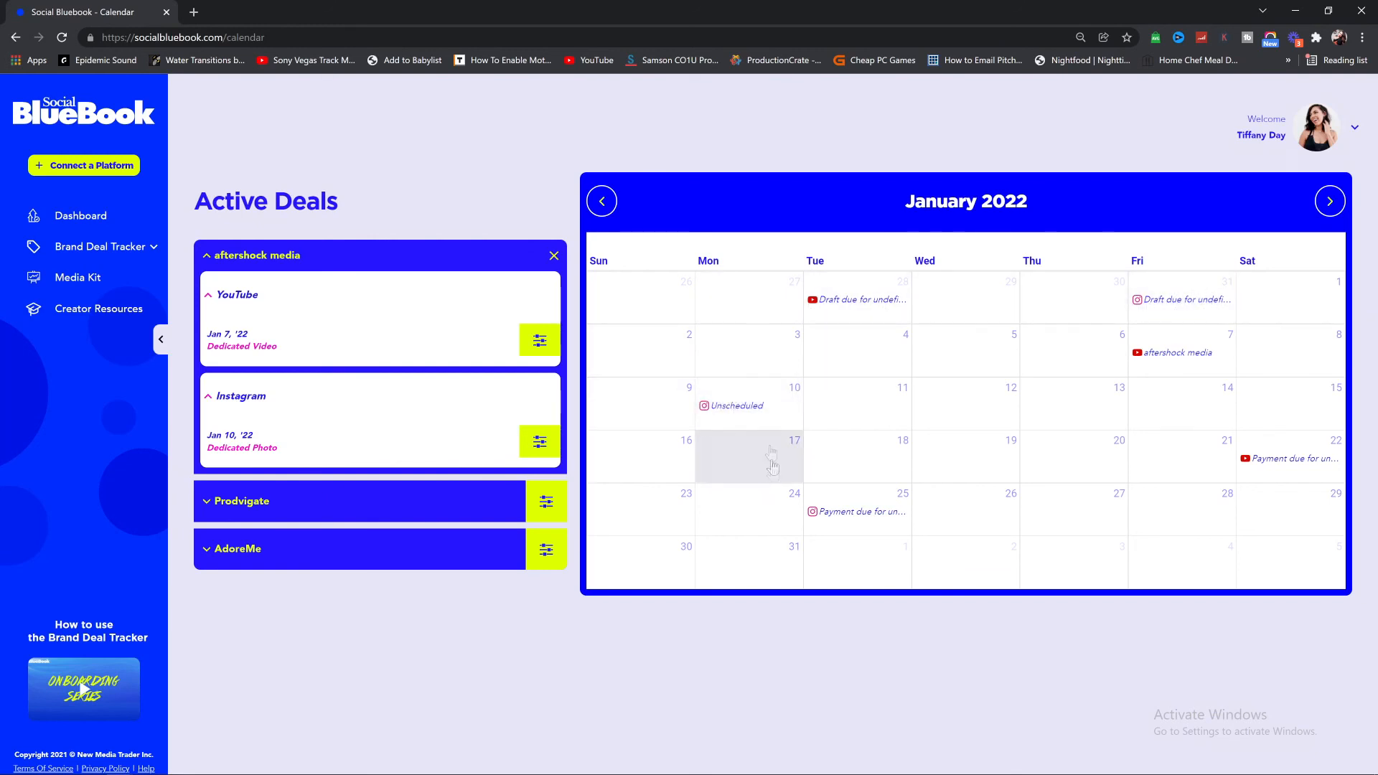
Step: Paste the published link into the January 10 Instagram post and save it
click(729, 407)
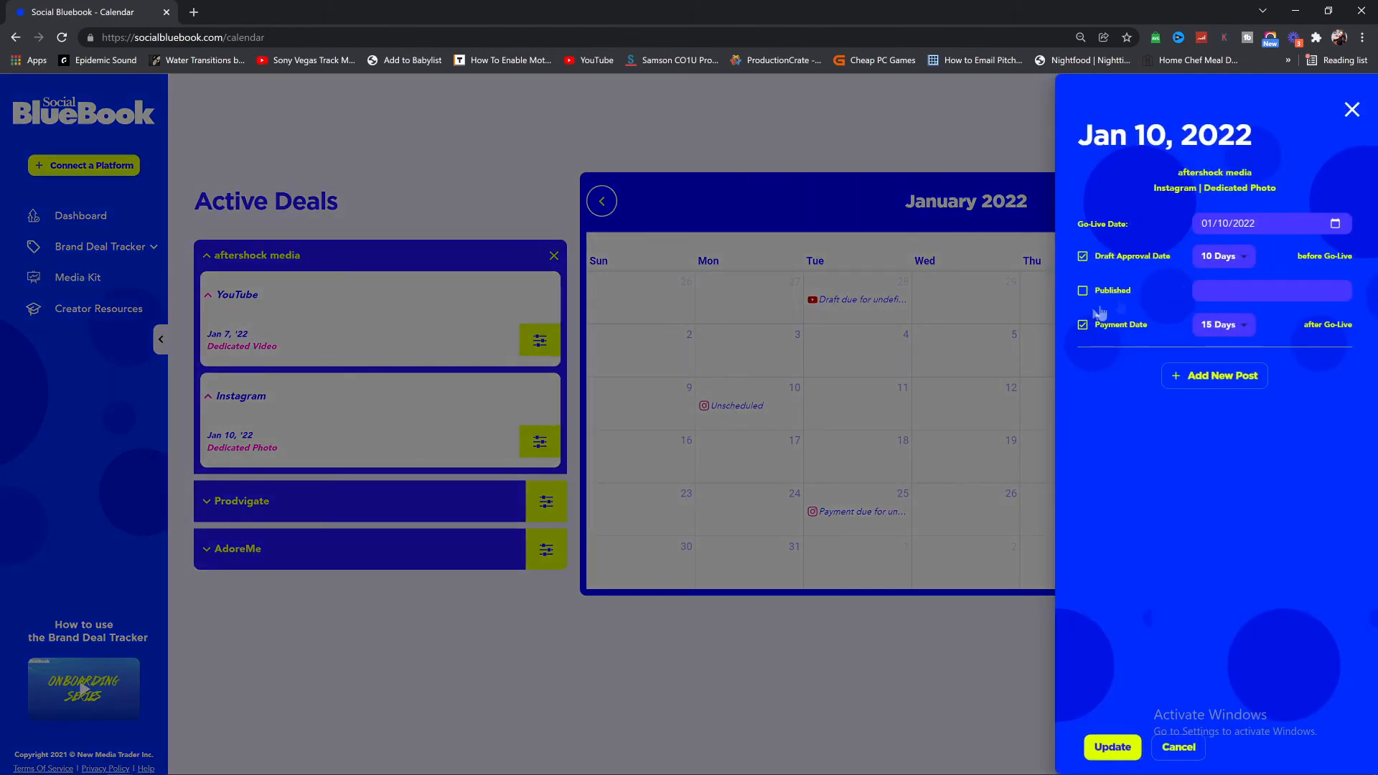
right_click(1207, 291)
click(1269, 402)
click(1111, 746)
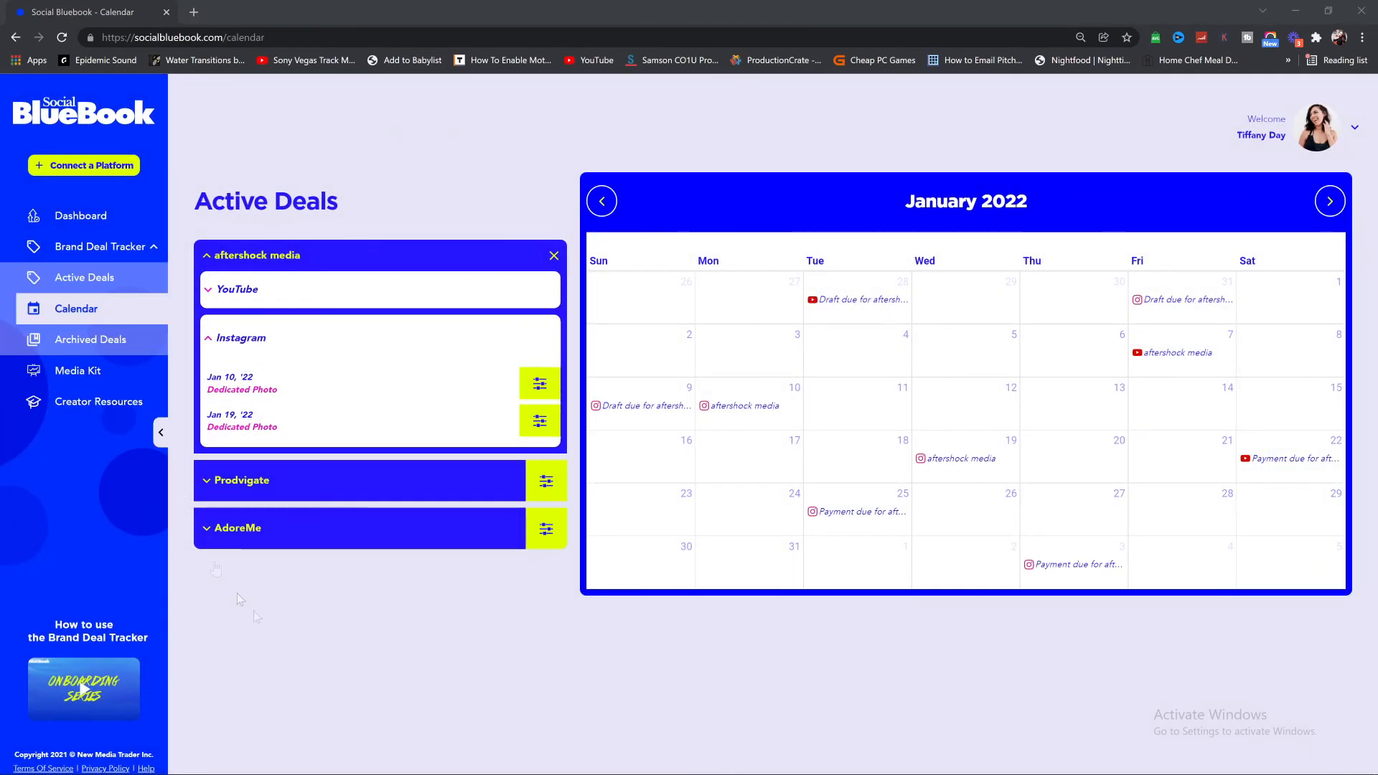
Step: Archive the aftershock media deal from the Active Deals list
click(95, 277)
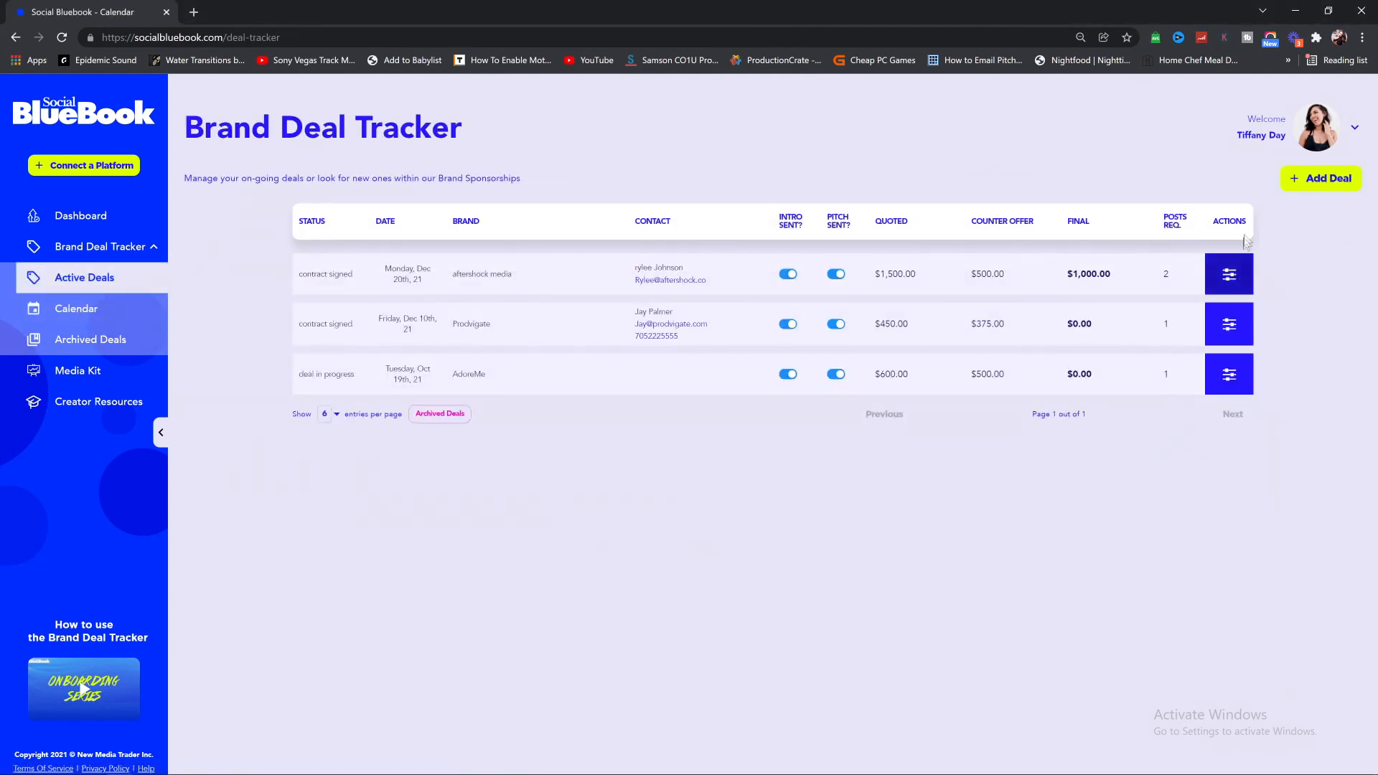
click(1232, 287)
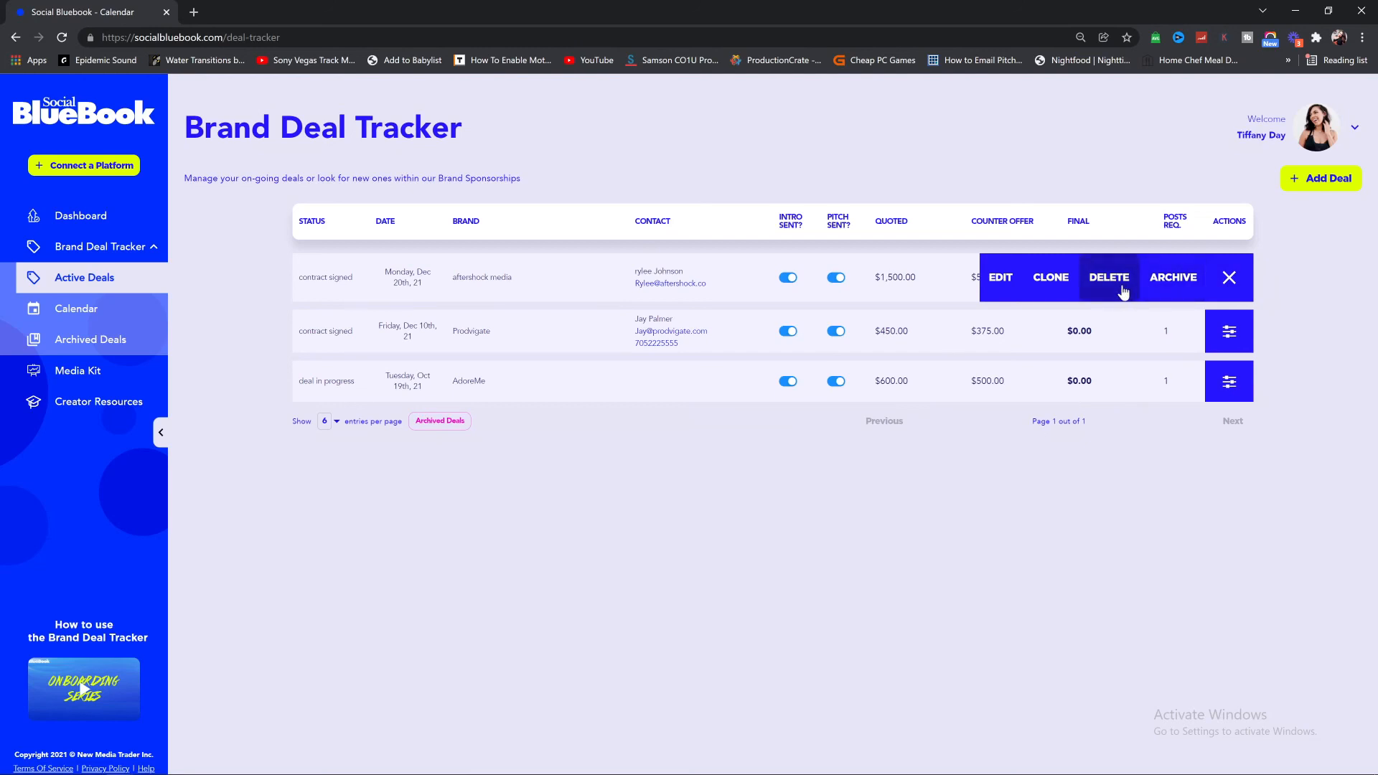
click(1172, 281)
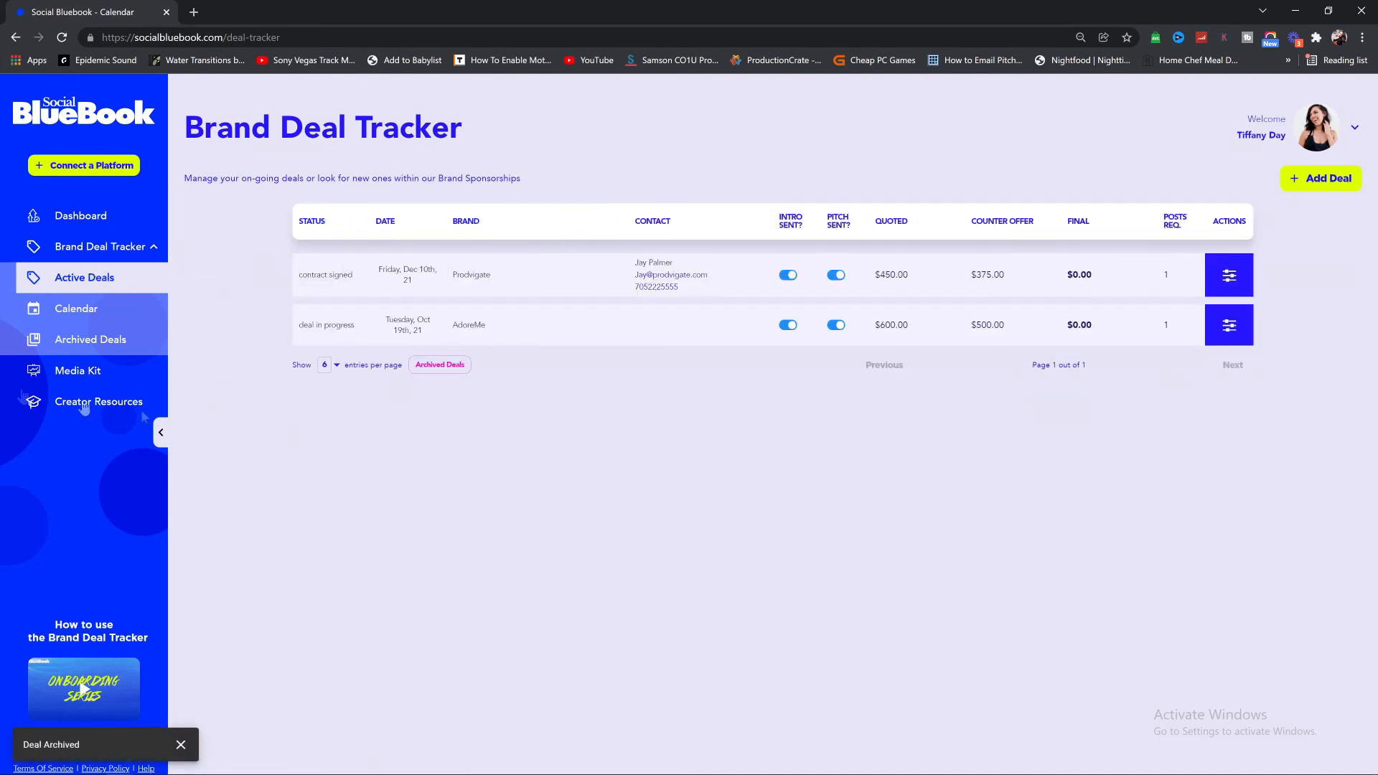
Step: Review the archived aftershock media deal's contact details and $1,500.00 quoted amount in Archived Deals
click(111, 349)
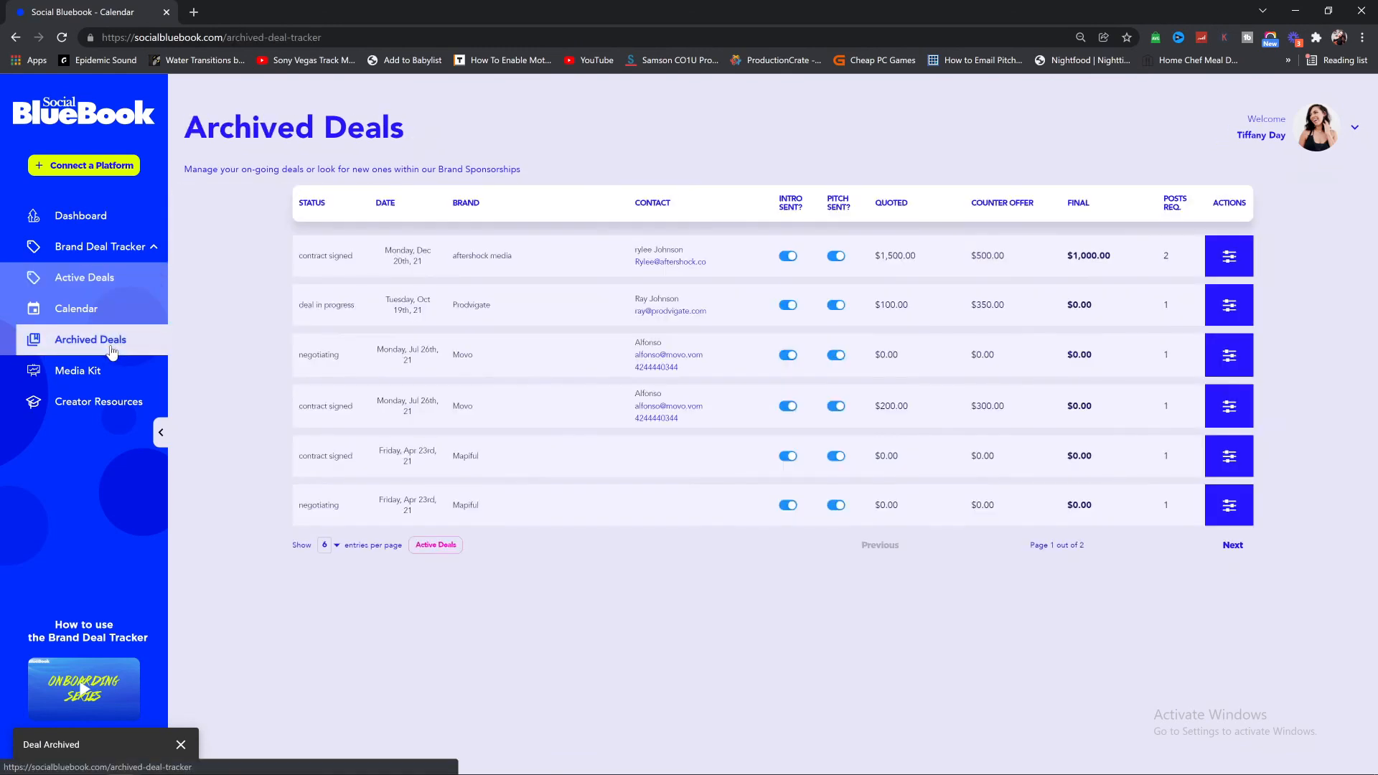
click(1236, 273)
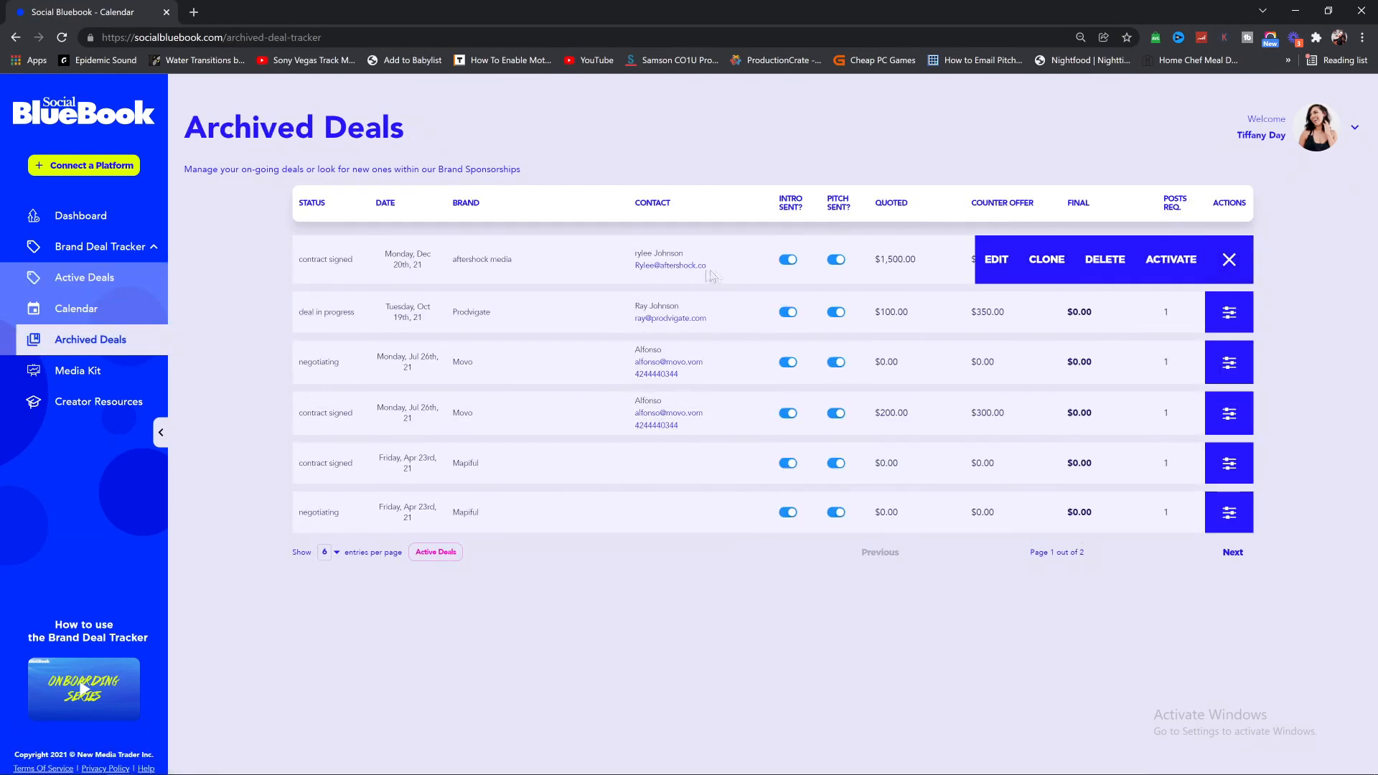
drag(633, 252, 705, 271)
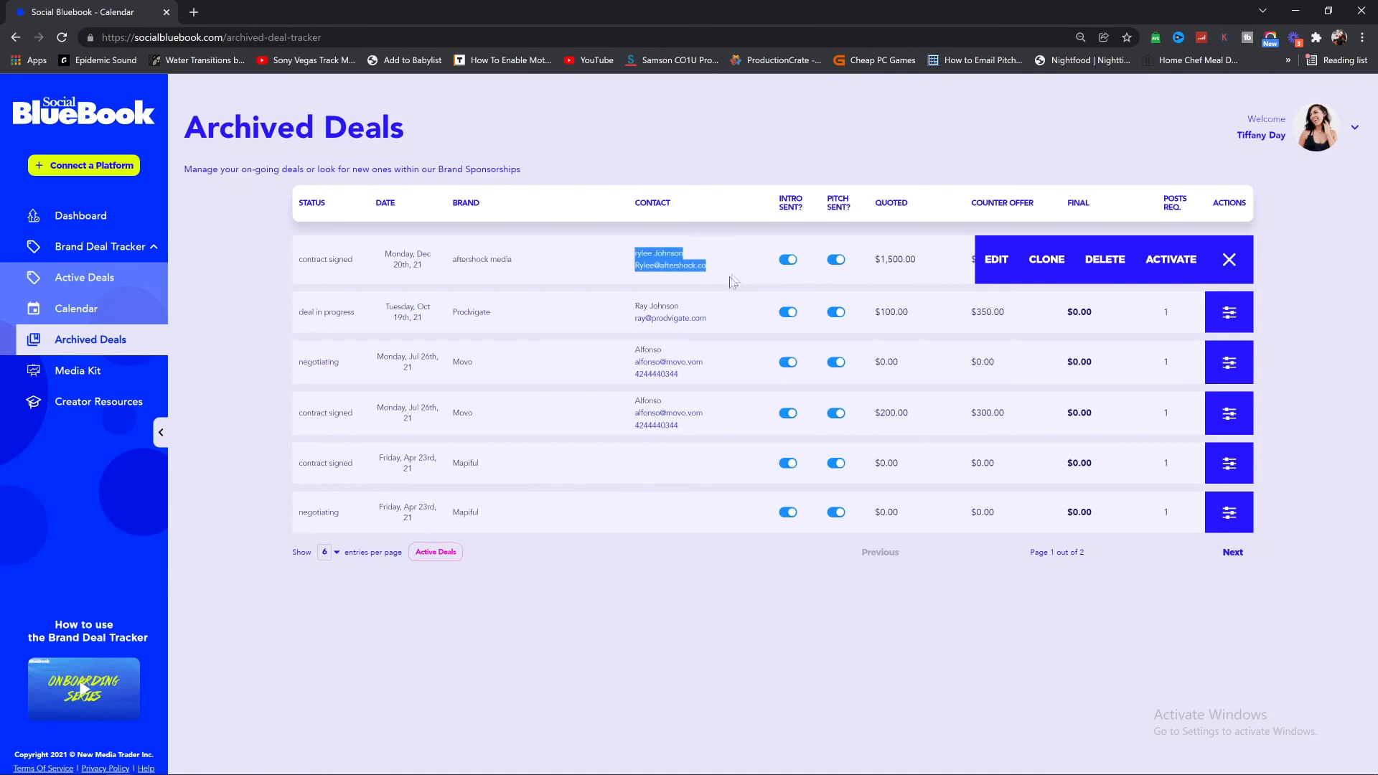
click(917, 232)
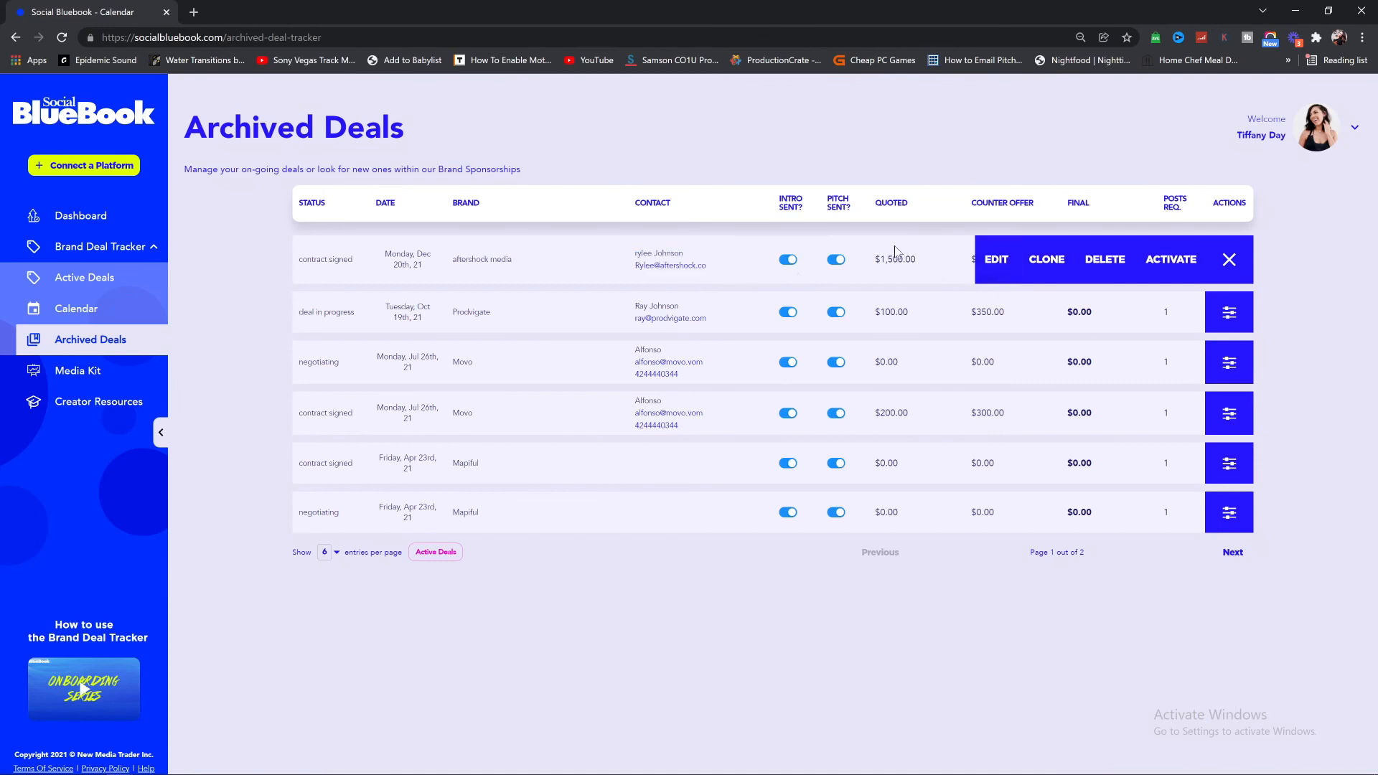
drag(881, 259, 1037, 253)
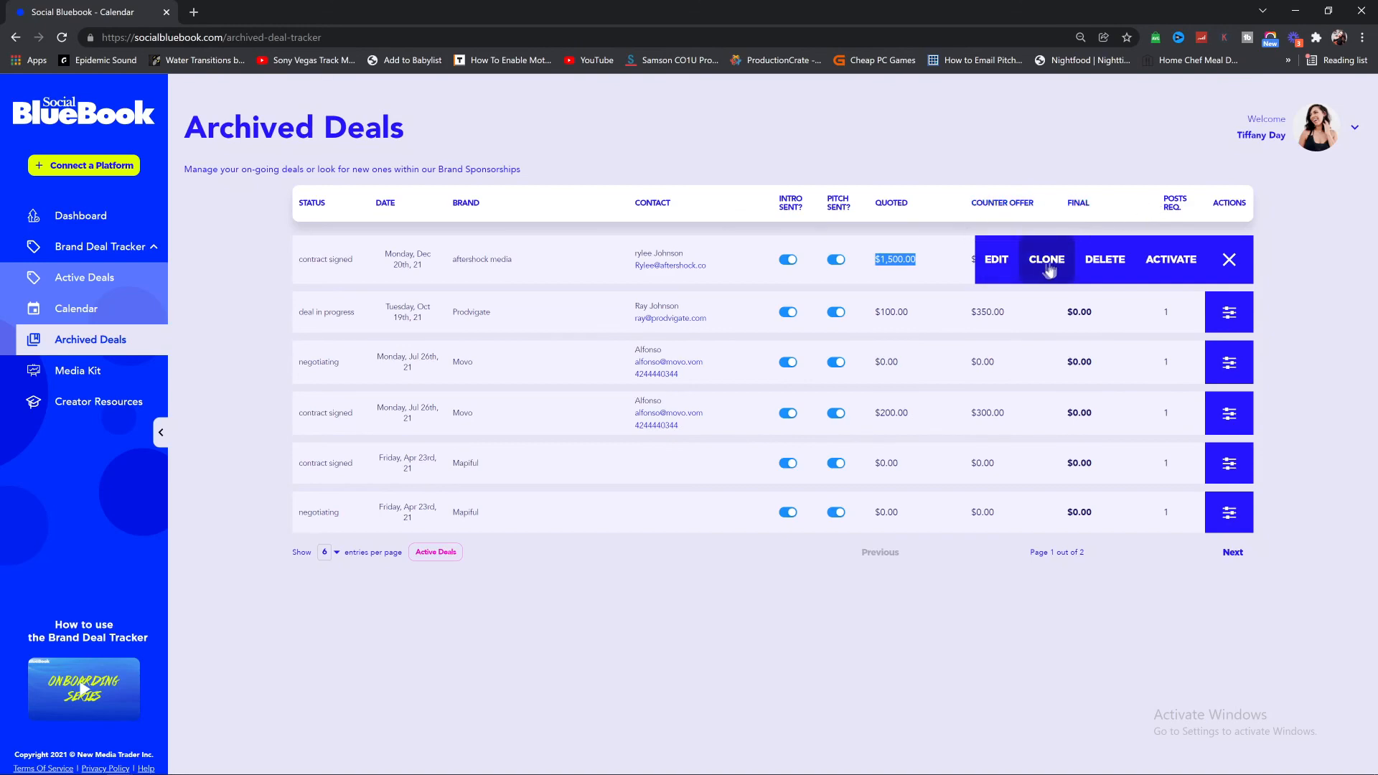